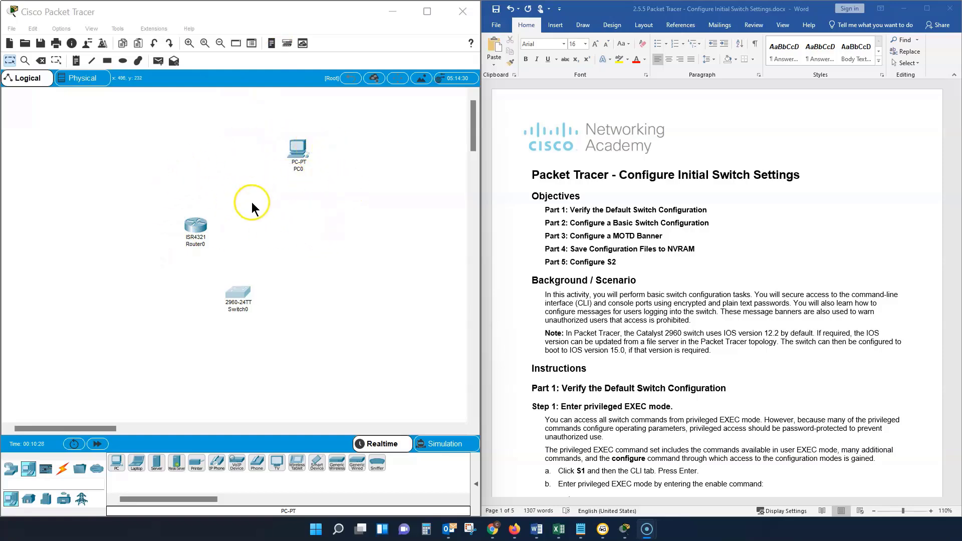
Step: Delete the existing switch, router and PC from the workspace, and return to the selection tool
left_click(41, 59)
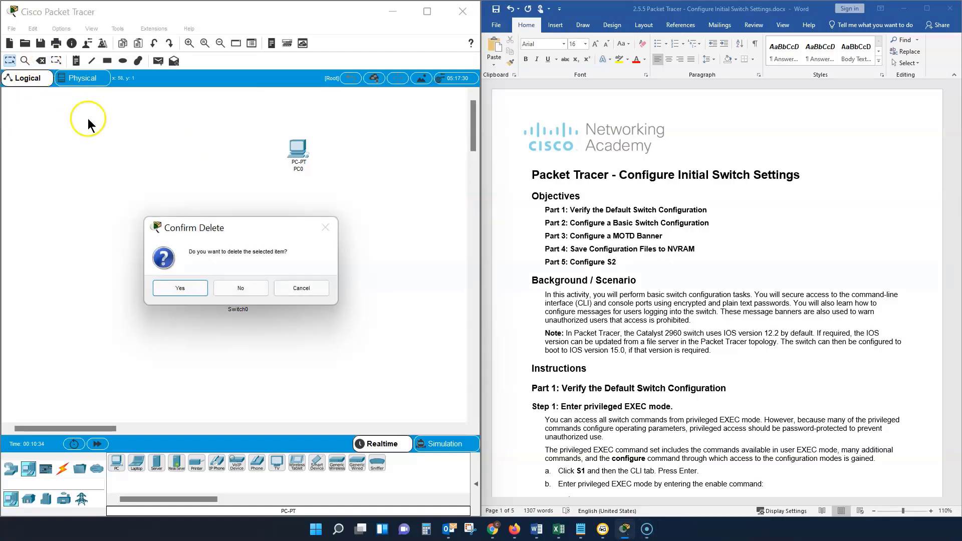
left_click(177, 288)
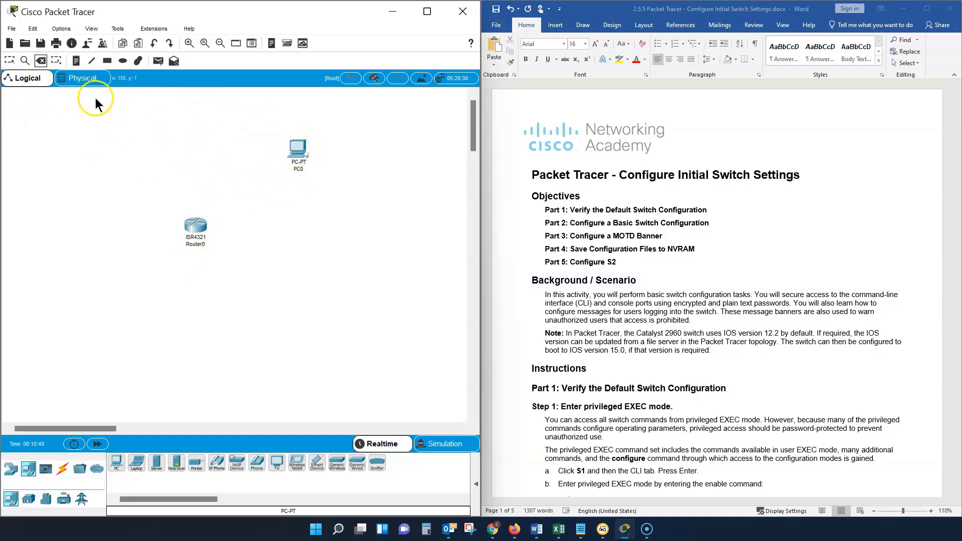
left_click(294, 149)
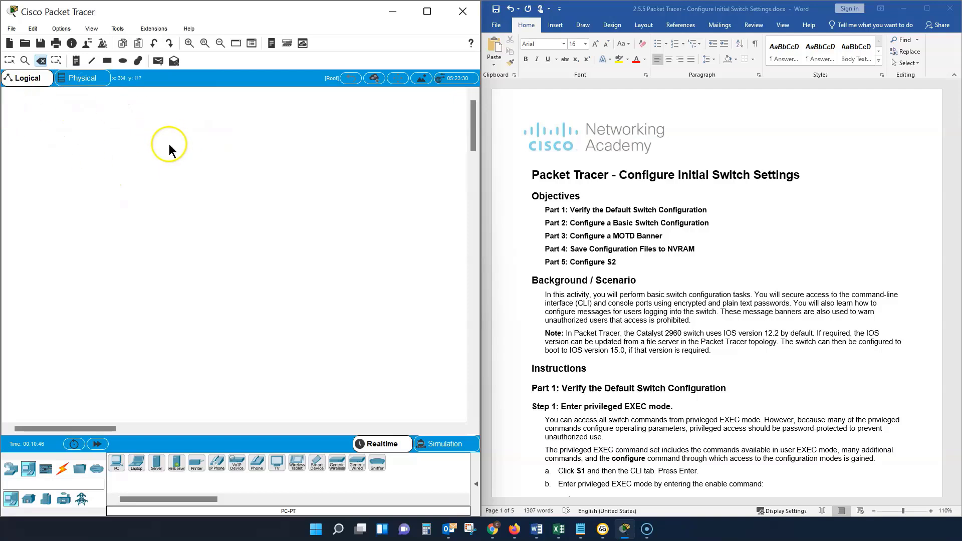
left_click(9, 61)
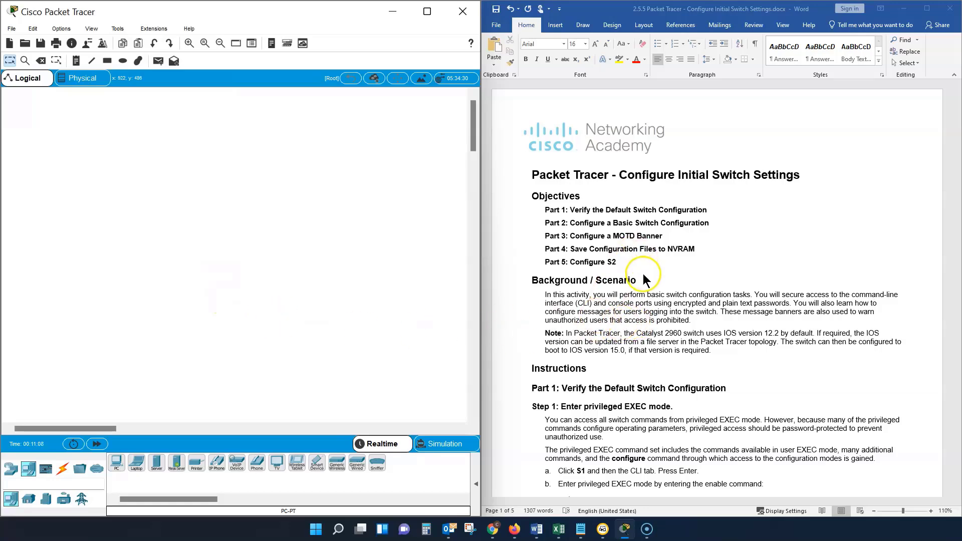
scroll(642, 275, "down", 3)
scroll(642, 277, "up", 3)
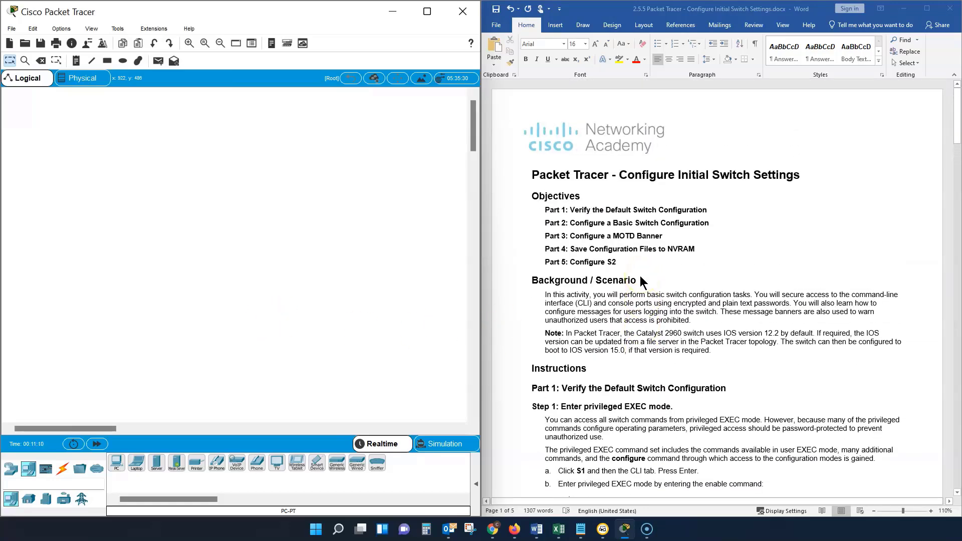
scroll(639, 275, "down", 3)
left_click(626, 286)
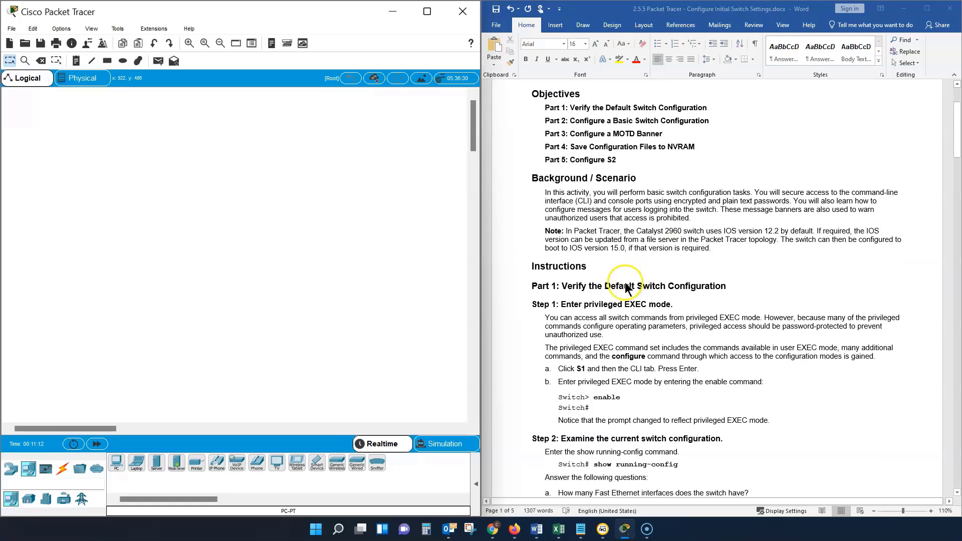
scroll(621, 290, "up", 2)
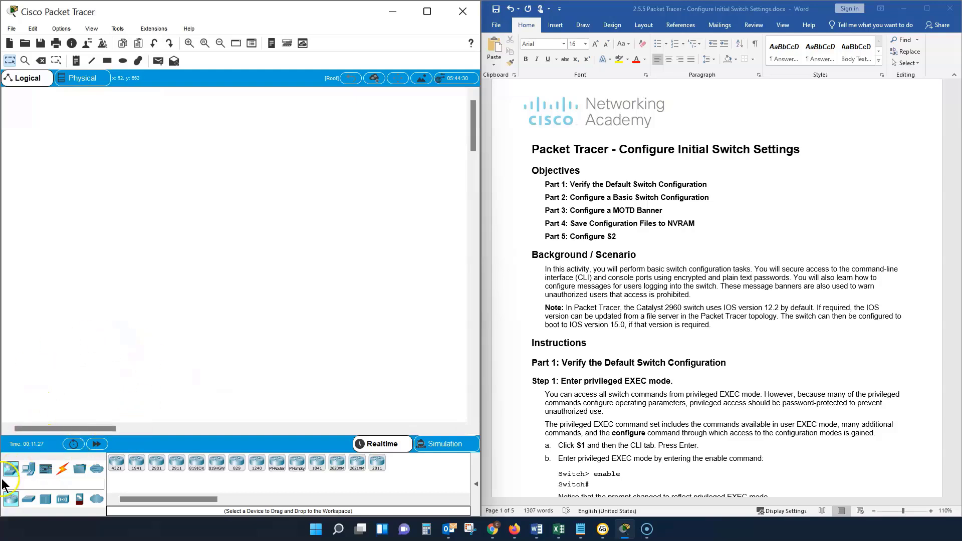
Step: Place two 2960 switches side by side in the workspace and spread them apart
left_click(28, 502)
left_click(115, 472)
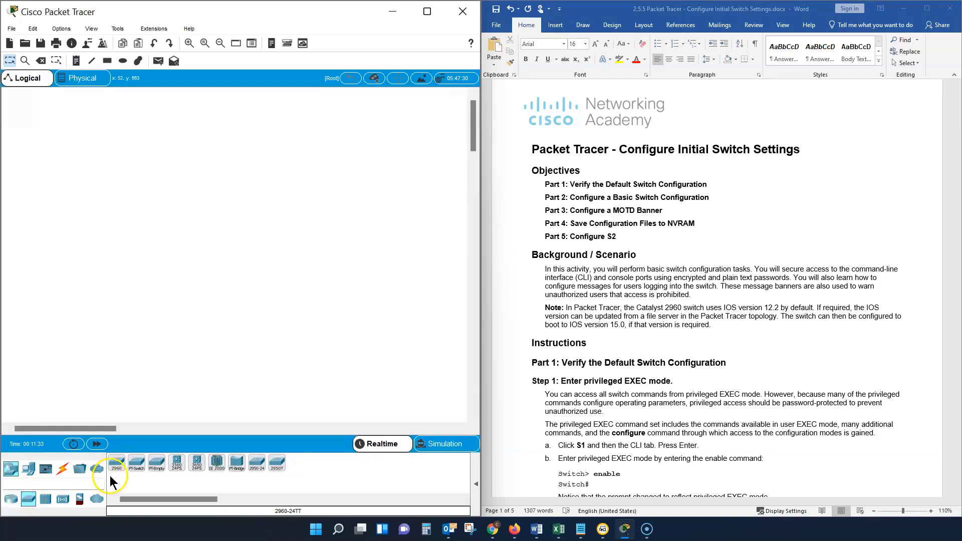
left_click(113, 470)
left_click(84, 192)
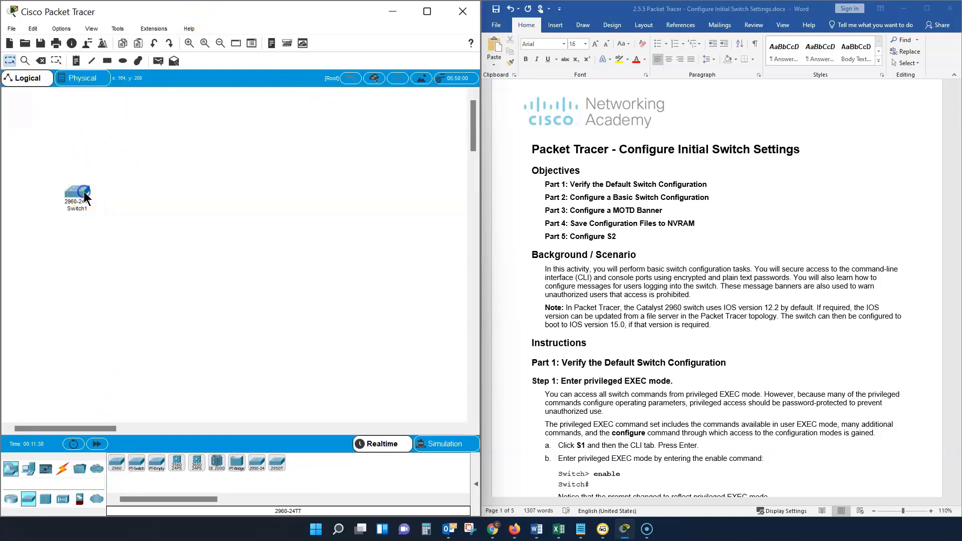
left_click(117, 470)
left_click(209, 198)
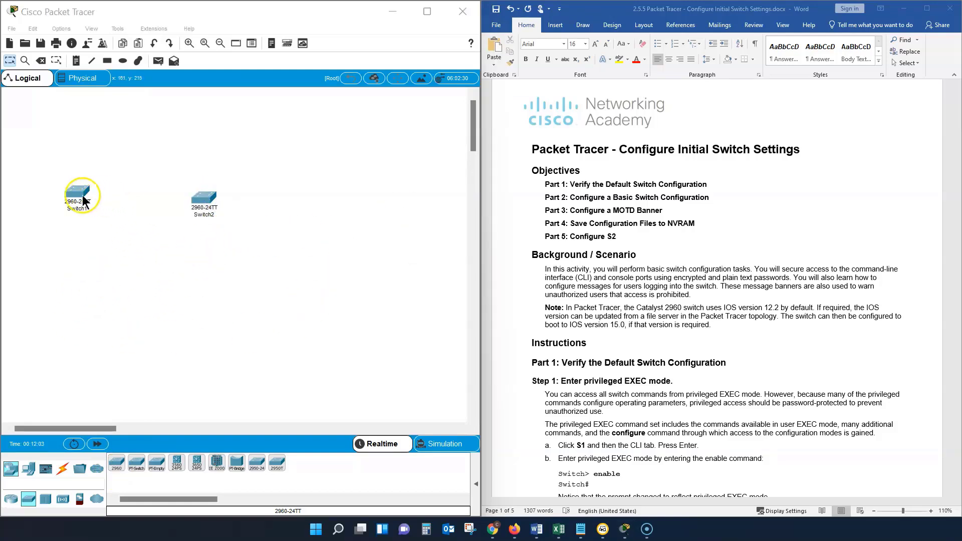
left_click_drag(76, 193, 92, 201)
left_click_drag(205, 202, 281, 211)
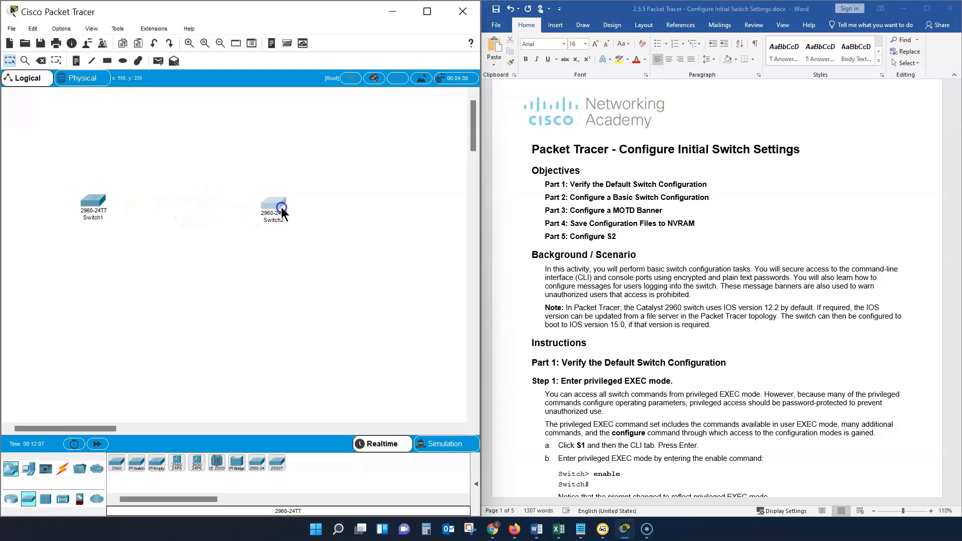
left_click(176, 247)
Step: Add two PCs to the workspace, one below each switch
left_click(29, 471)
left_click(34, 476)
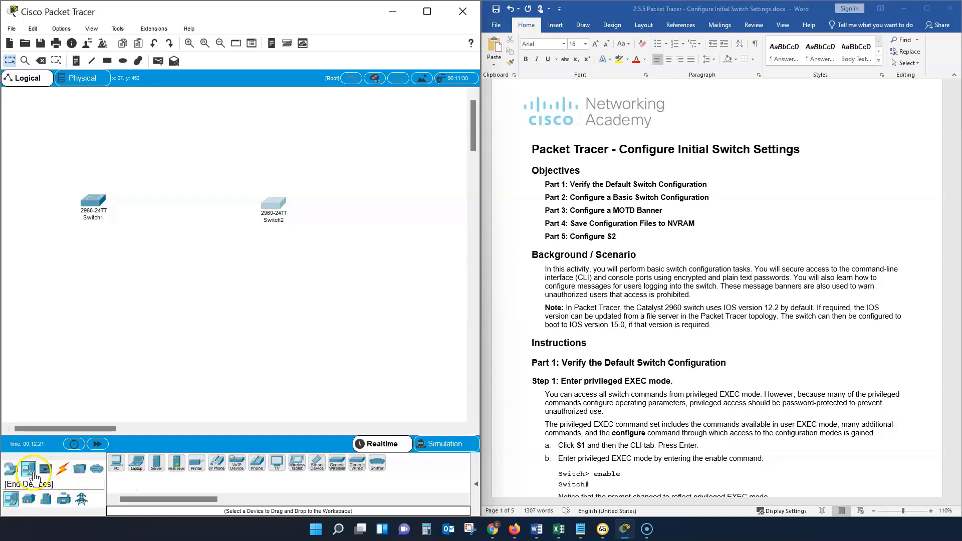
left_click(117, 468)
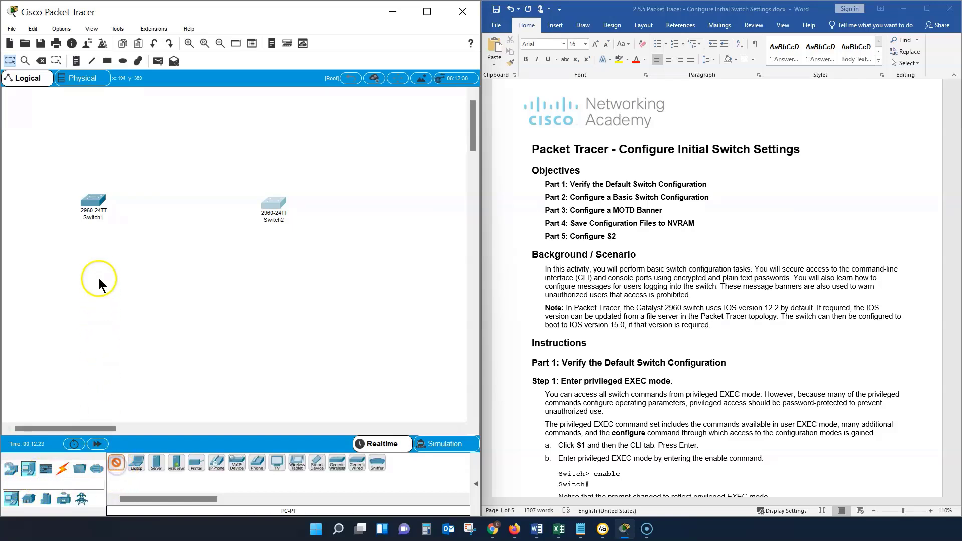
left_click(118, 461)
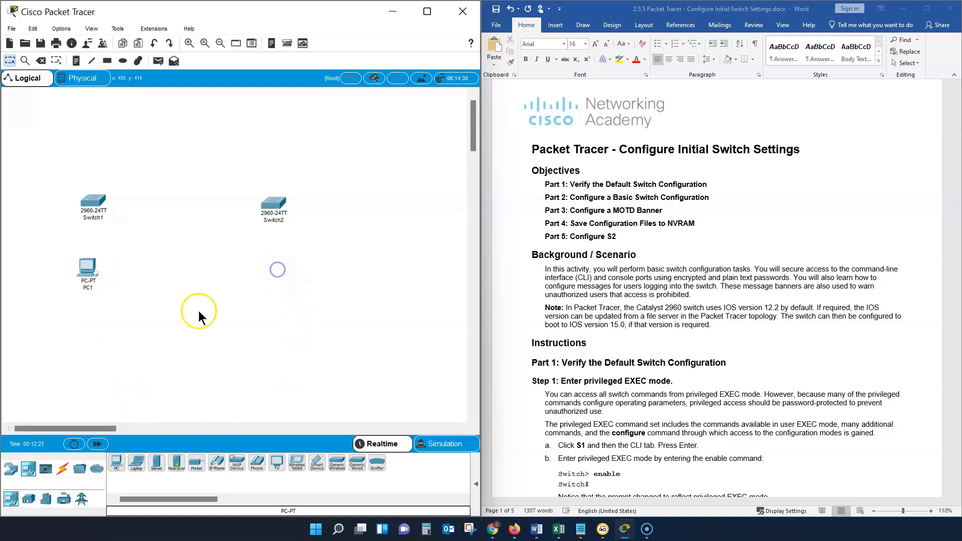
left_click(117, 462)
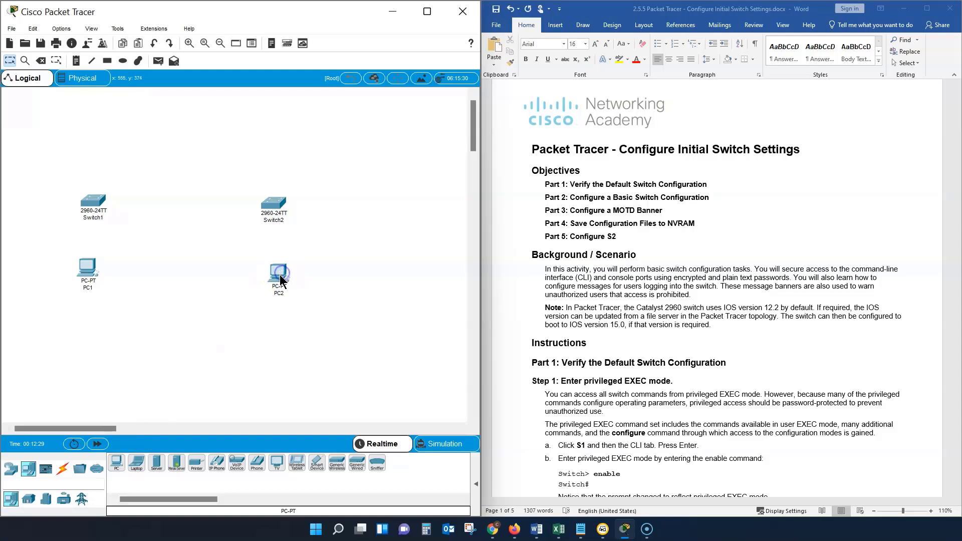
left_click(279, 285)
Step: Connect PC1's FastEthernet0 to Switch1's FastEthernet0/1 with a copper straight-through cable, and move PC1 further below the switch
left_click(63, 470)
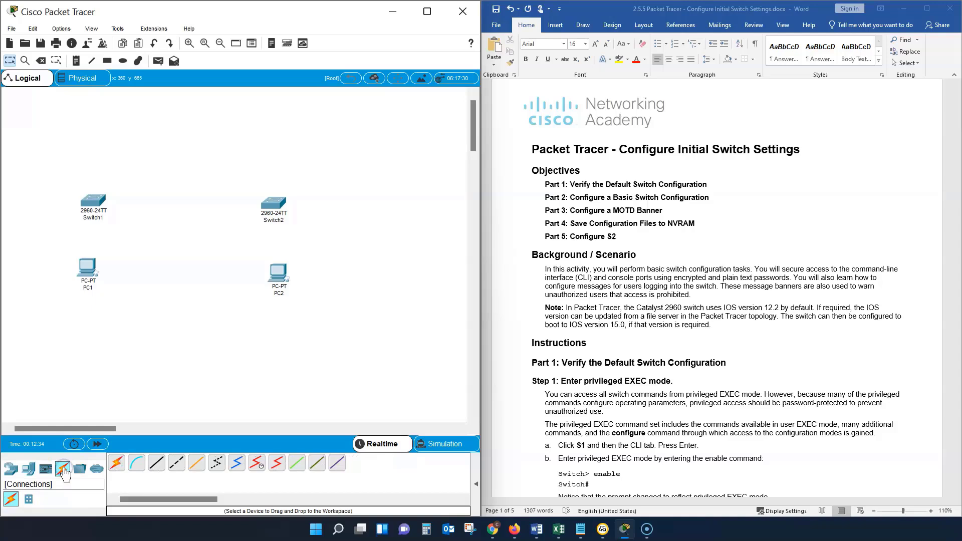
left_click(158, 464)
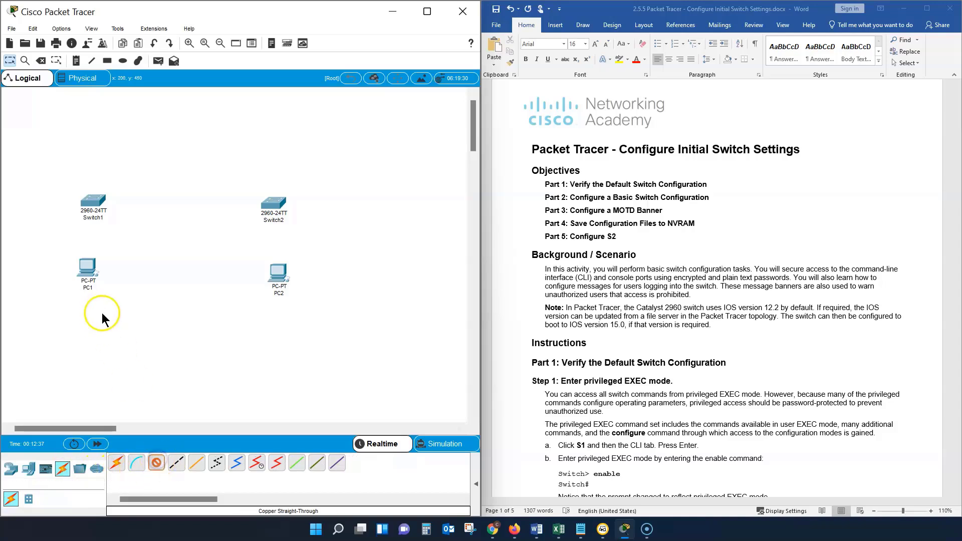
left_click(87, 271)
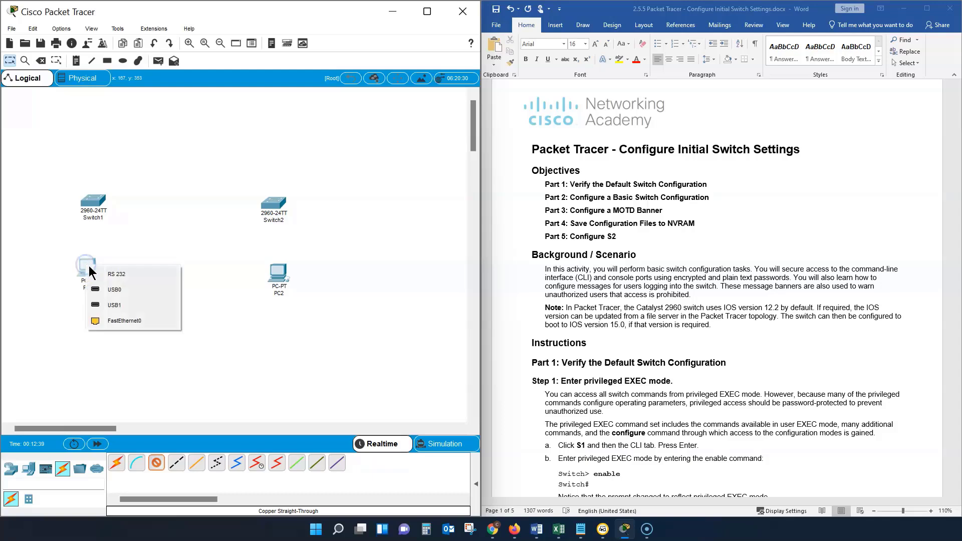
left_click(119, 321)
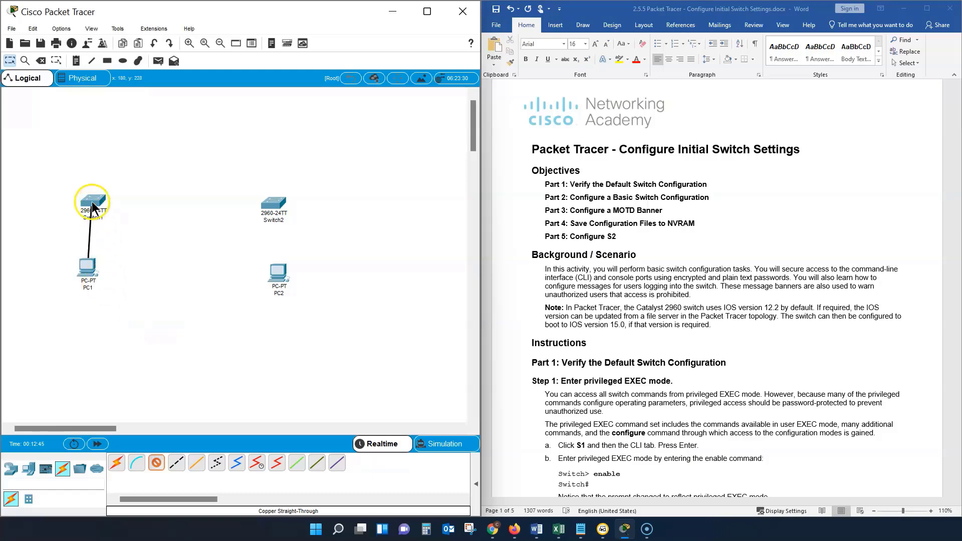
left_click(90, 205)
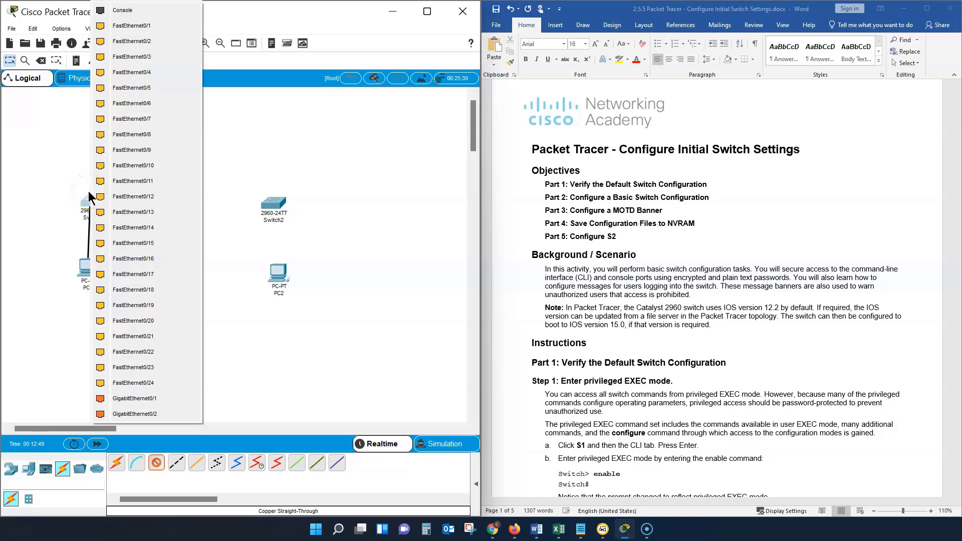
left_click(103, 25)
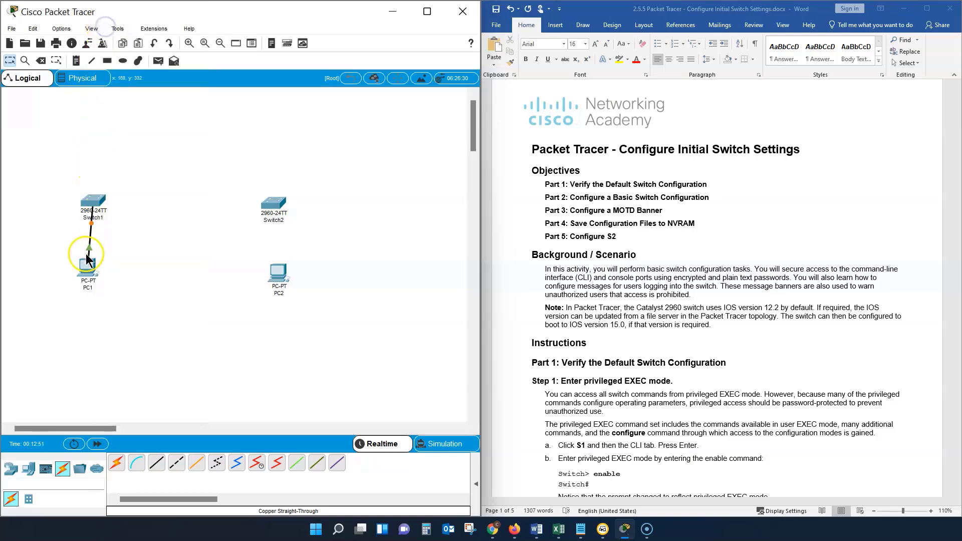
left_click_drag(83, 269, 85, 317)
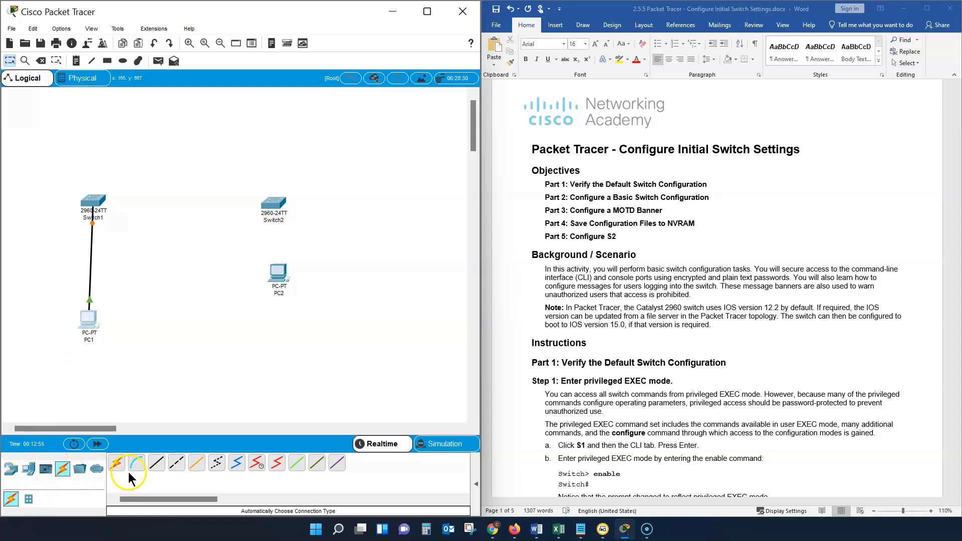
Step: Connect PC2's FastEthernet0 to Switch2's FastEthernet0/1 with a copper straight-through cable, and move PC2 down level with PC1
left_click(178, 460)
left_click(281, 276)
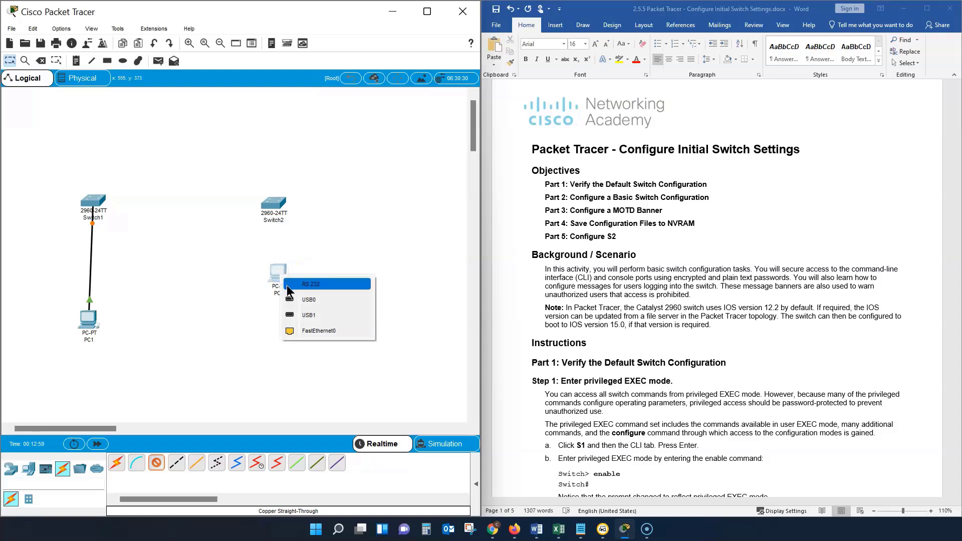
left_click(292, 330)
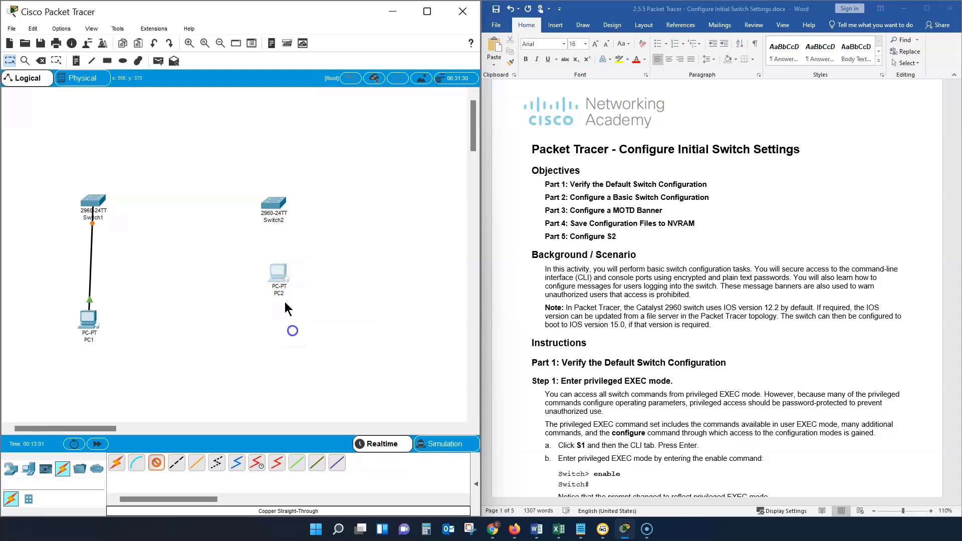
left_click(275, 207)
left_click(288, 289)
left_click(278, 275)
left_click(299, 342)
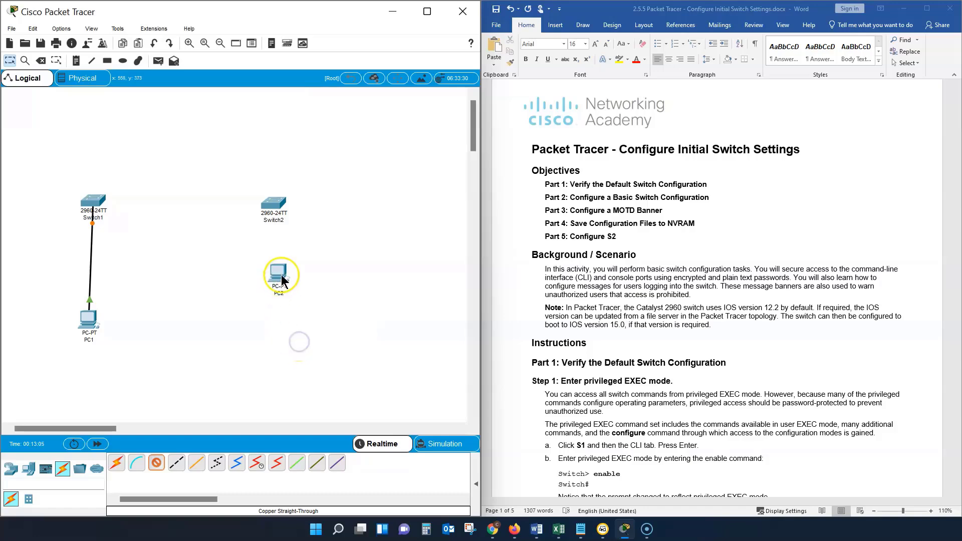
left_click(275, 206)
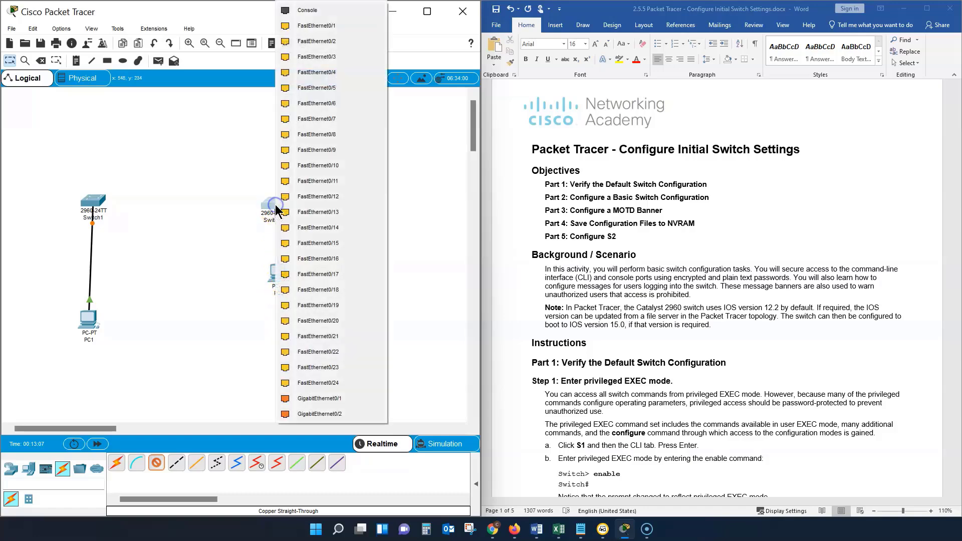
left_click(311, 27)
left_click_drag(279, 265, 272, 322)
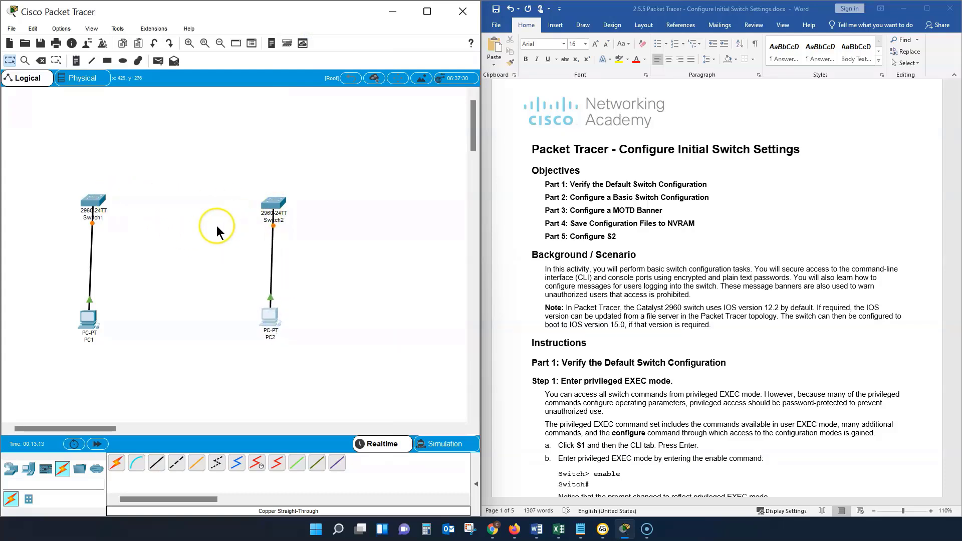
Step: Link Switch1 and Switch2 through their FastEthernet0/2 ports with a copper straight-through cable
left_click(158, 457)
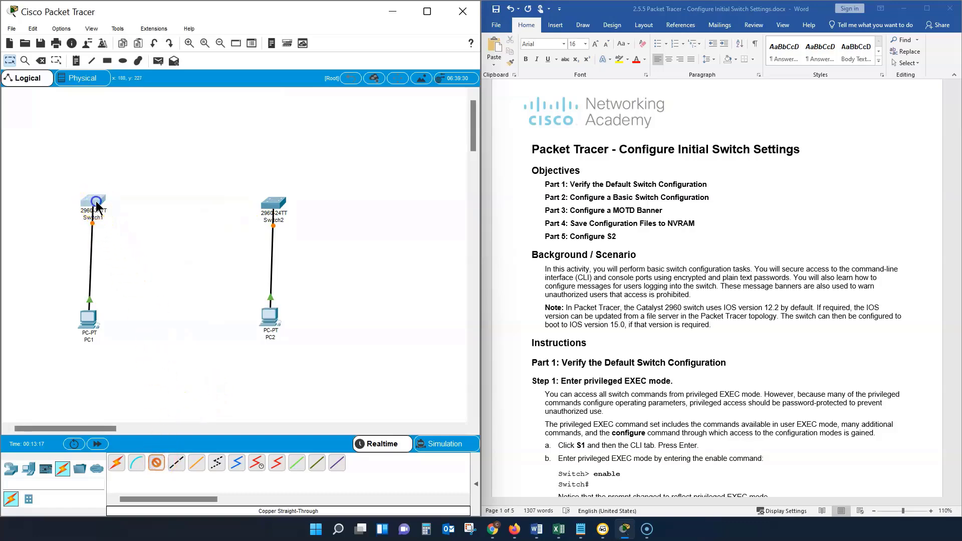
left_click(96, 203)
left_click(133, 26)
left_click(271, 202)
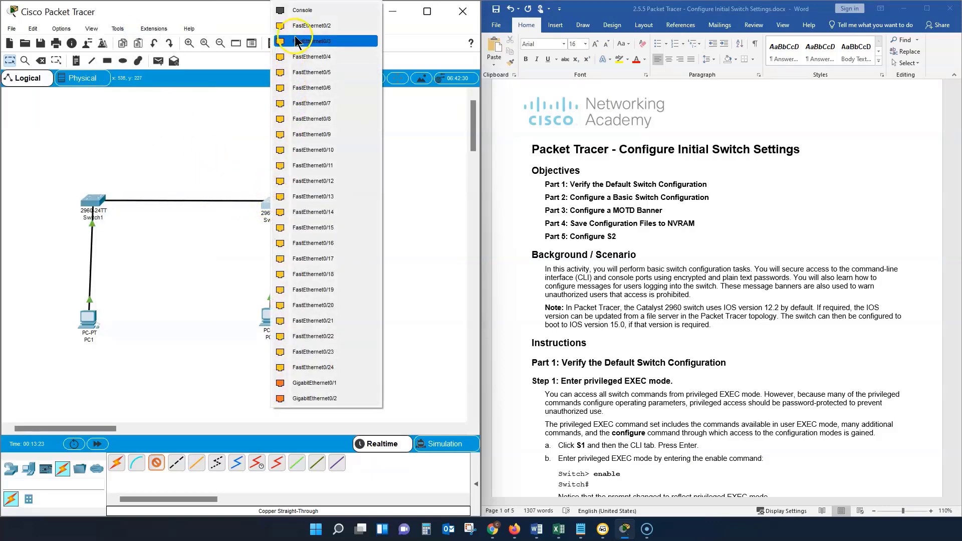
left_click(307, 26)
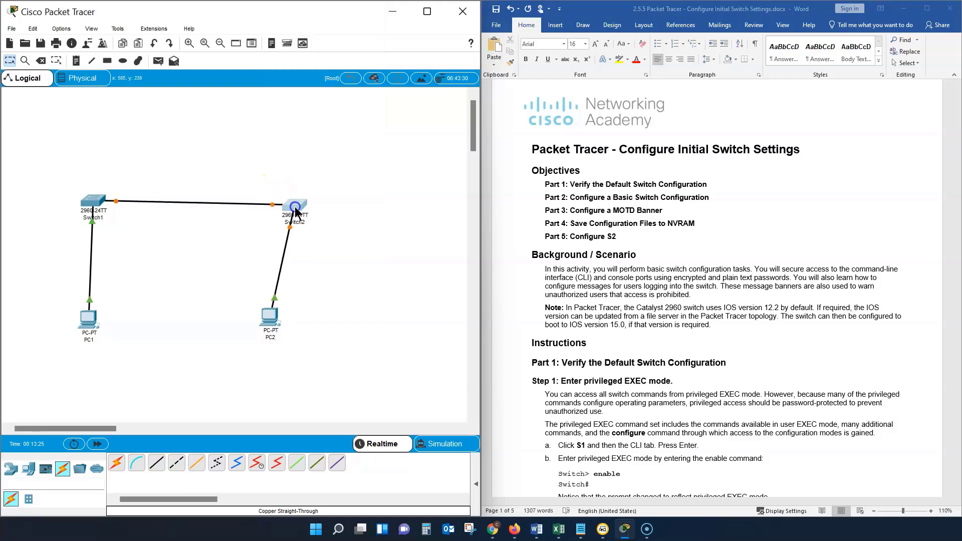
Step: Reposition the switches and PCs so each PC sits directly below its switch in a rectangular layout
left_click_drag(92, 201, 88, 202)
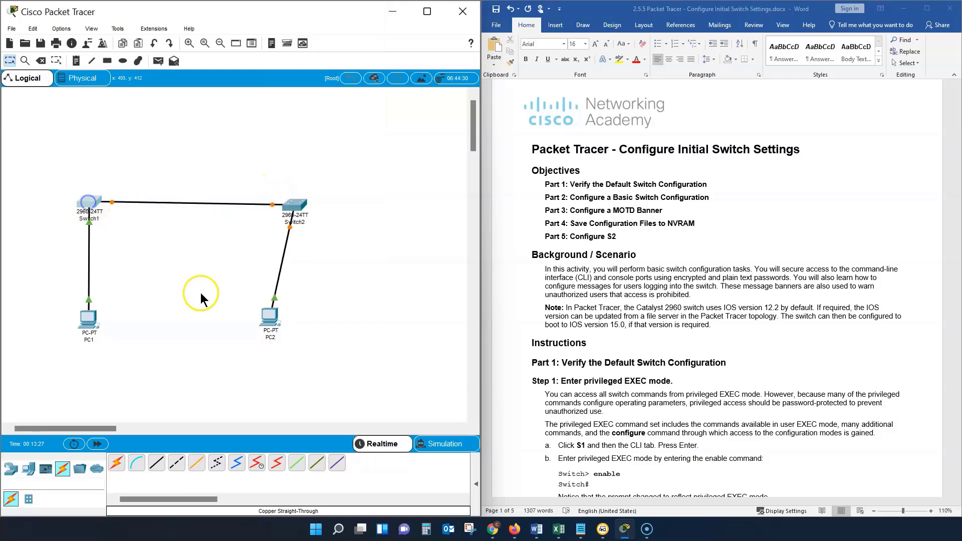
left_click_drag(269, 310, 289, 312)
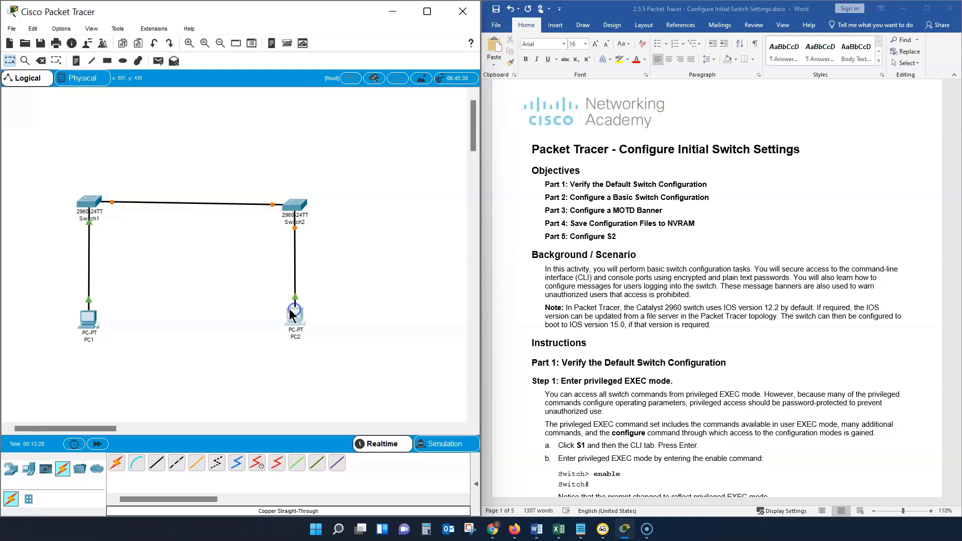
left_click_drag(90, 321, 89, 324)
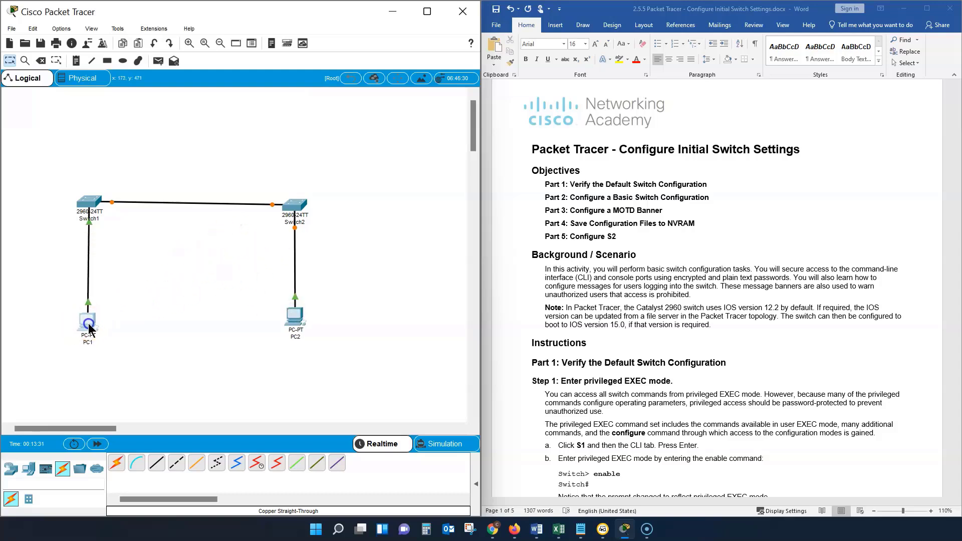
left_click_drag(295, 209, 295, 207)
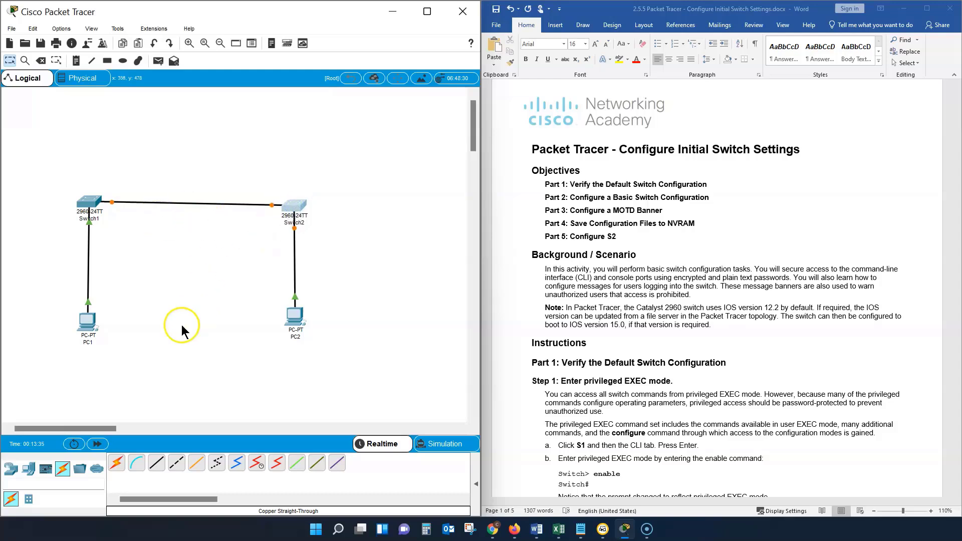
Step: Fast-forward the simulation time so the switch links come up, and read Part 1, Step 1 of the lab instructions
left_click(98, 444)
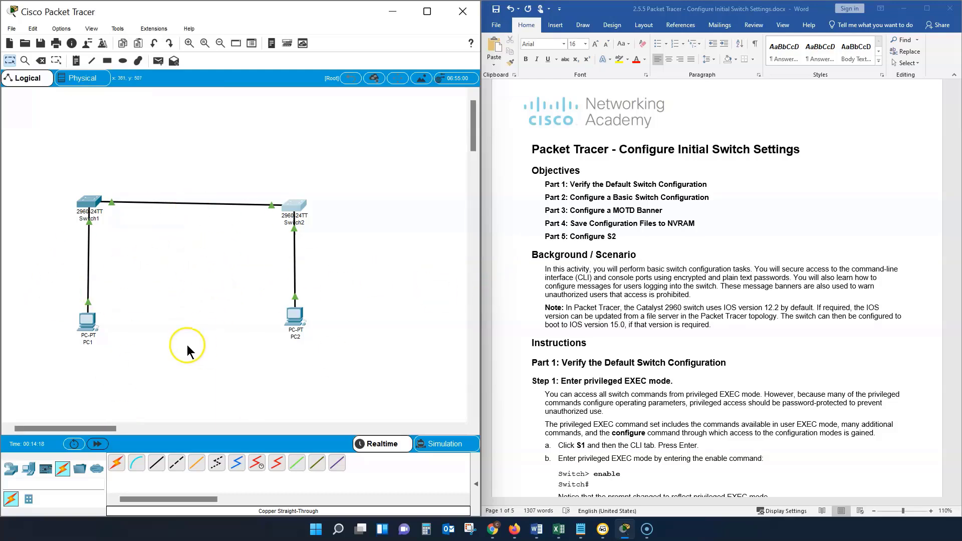
scroll(647, 341, "down", 3)
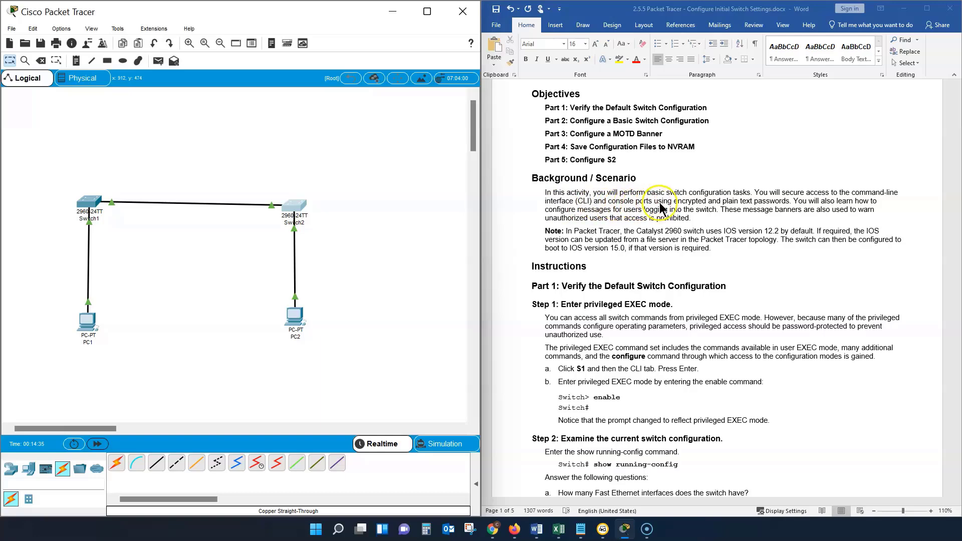
scroll(651, 228, "down", 6)
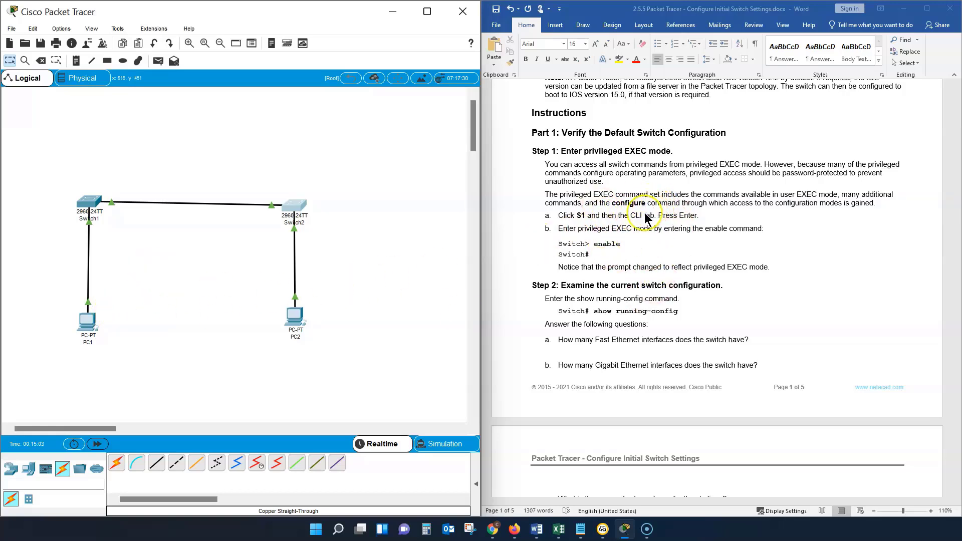
Step: View Switch1's IOS command line at its user EXEC prompt, and close the device window
left_click(83, 203)
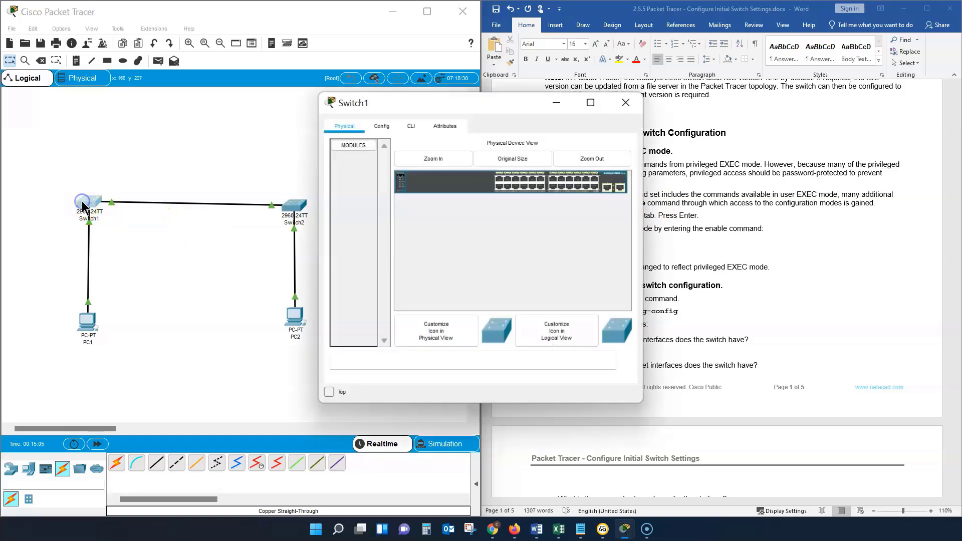
left_click(411, 125)
left_click(376, 343)
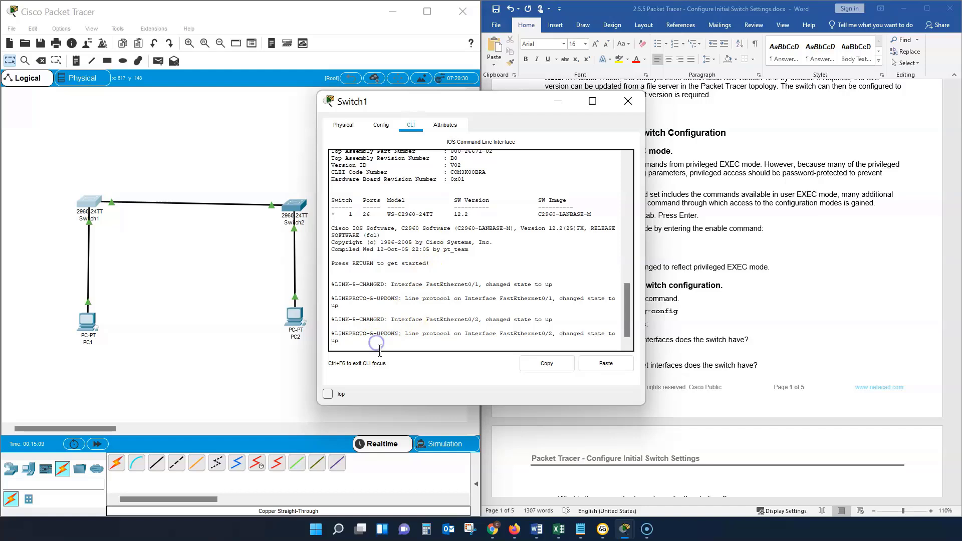
key("Return")
key("Return")
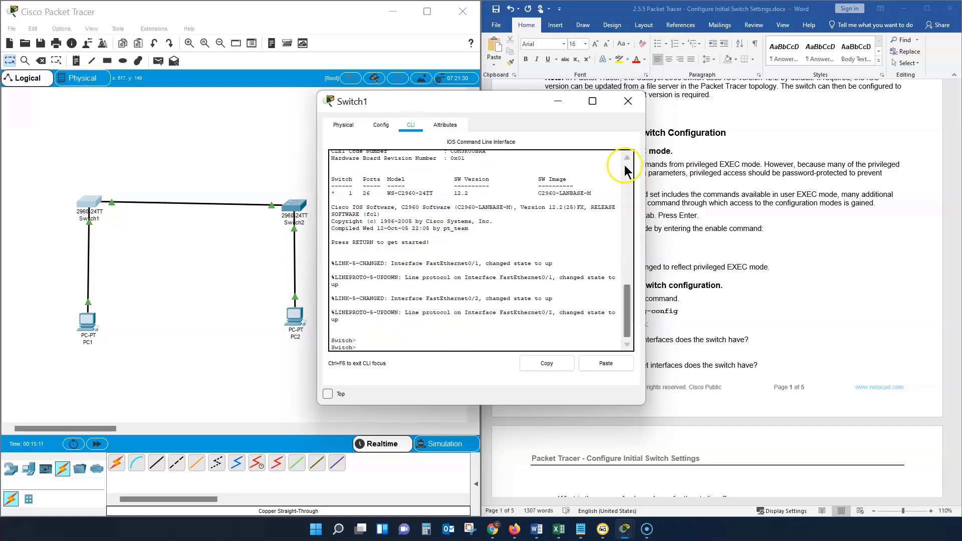
left_click_drag(495, 107, 295, 102)
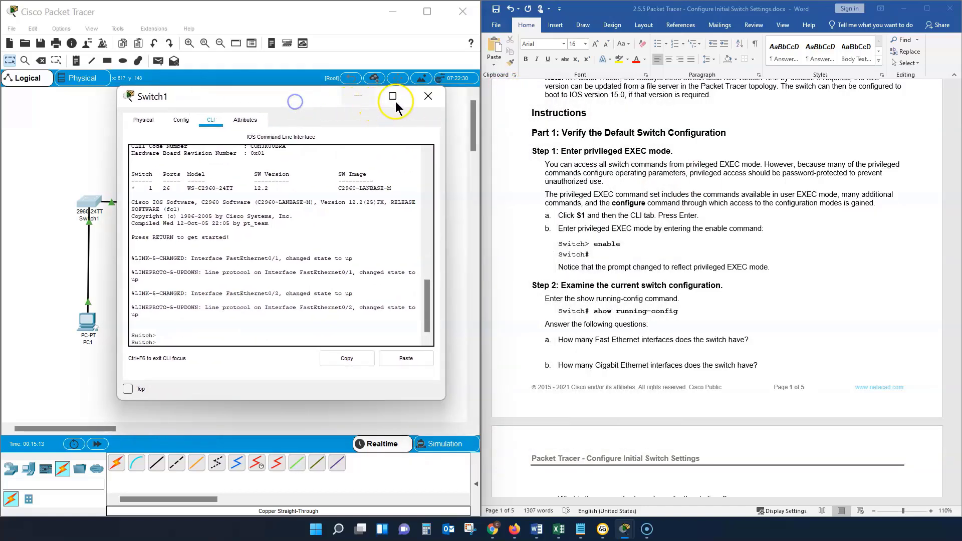
left_click(428, 95)
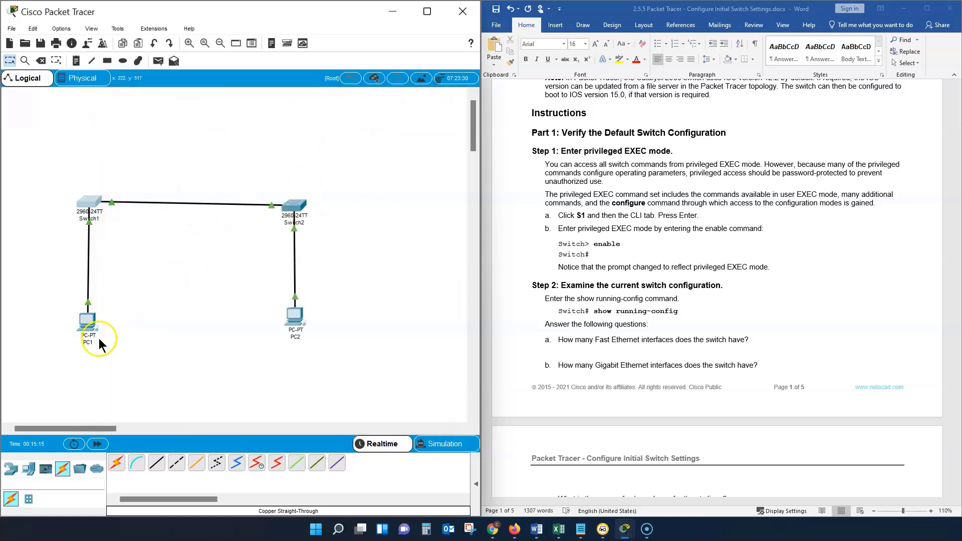
Step: Connect PC1's RS 232 port to Switch1's Console port with a console cable
left_click(136, 462)
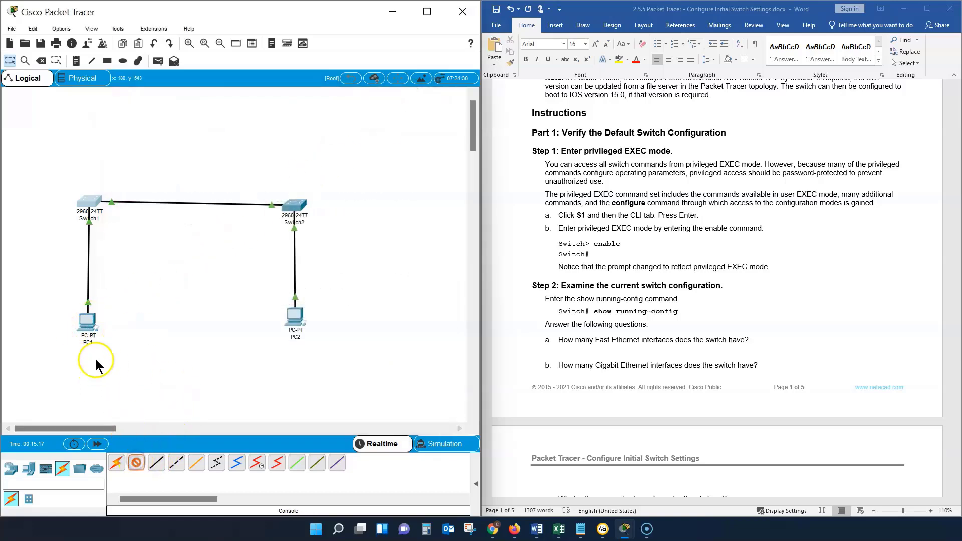
left_click(83, 319)
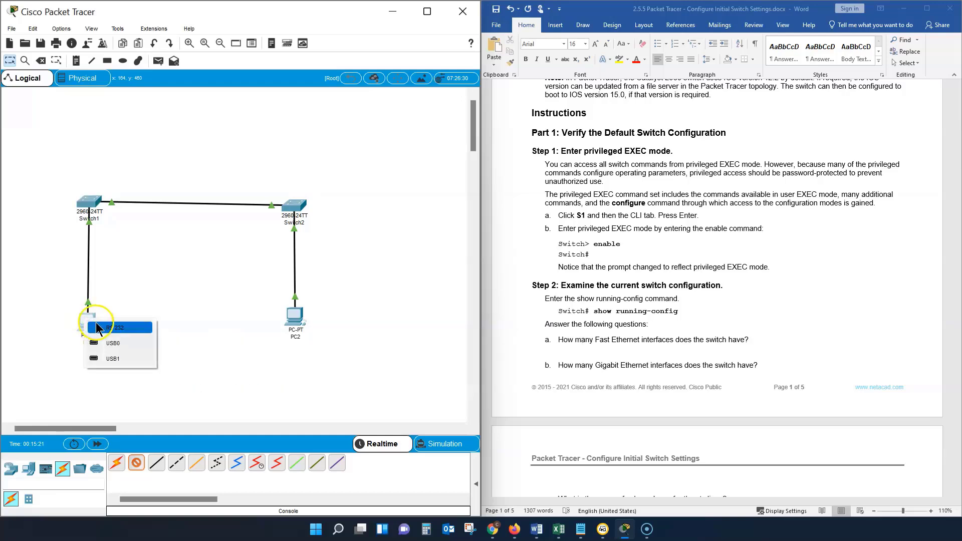
left_click(90, 327)
left_click(75, 211)
left_click(86, 204)
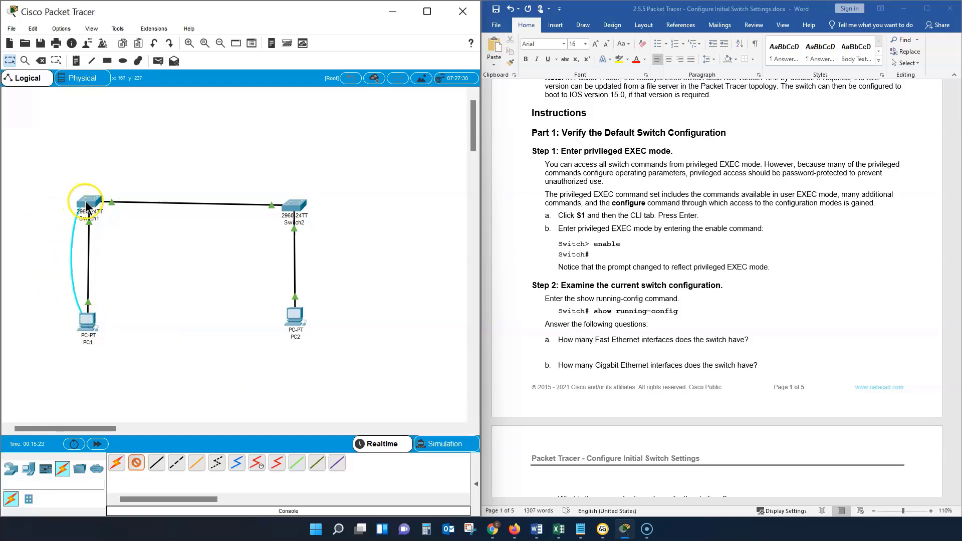
mouse_move(86, 204)
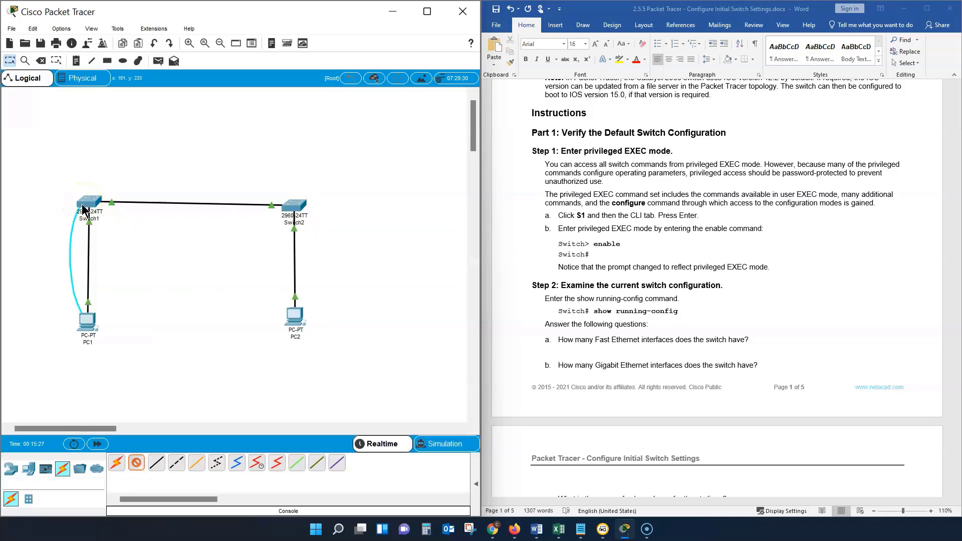
left_click(85, 205)
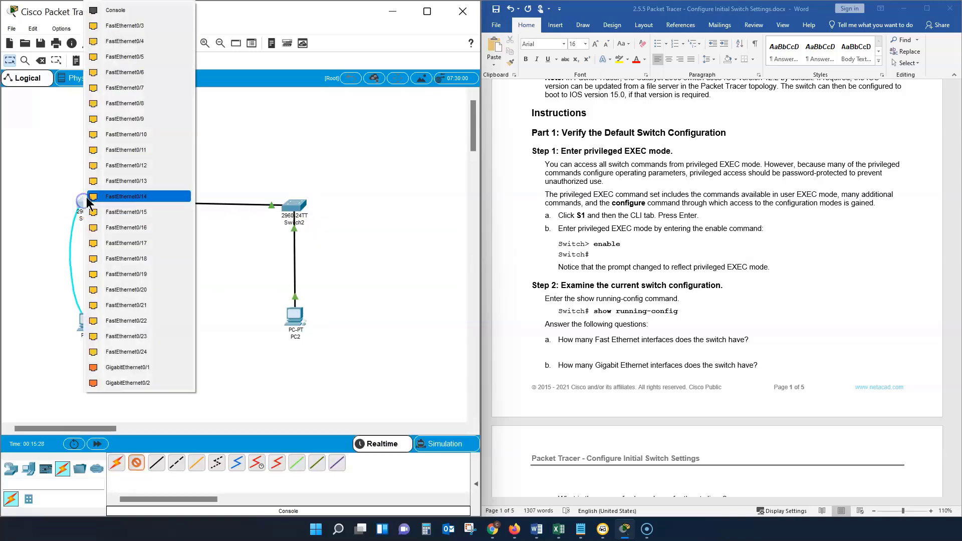
left_click(150, 17)
Step: Start a terminal session on PC1 with the default port settings, and place its window clear of the lab document
left_click(86, 325)
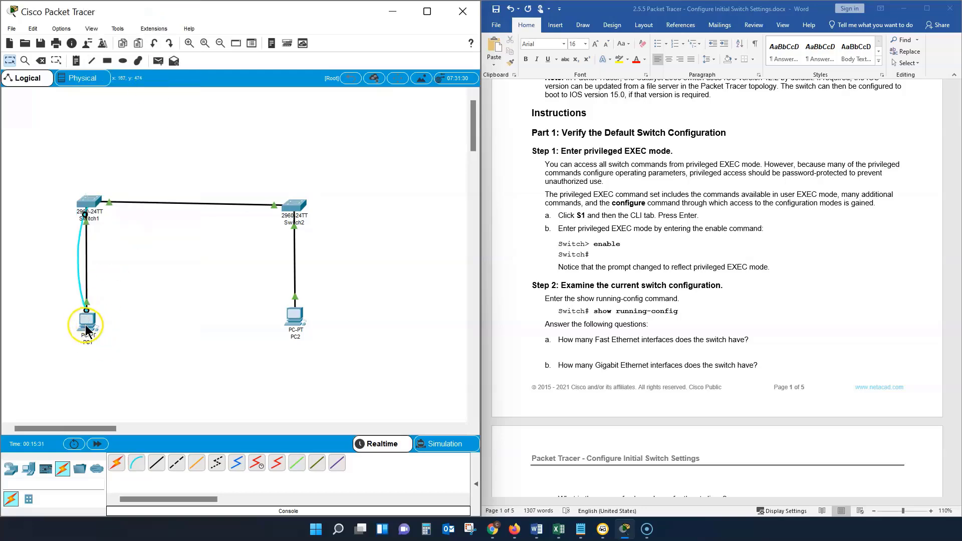
left_click(86, 328)
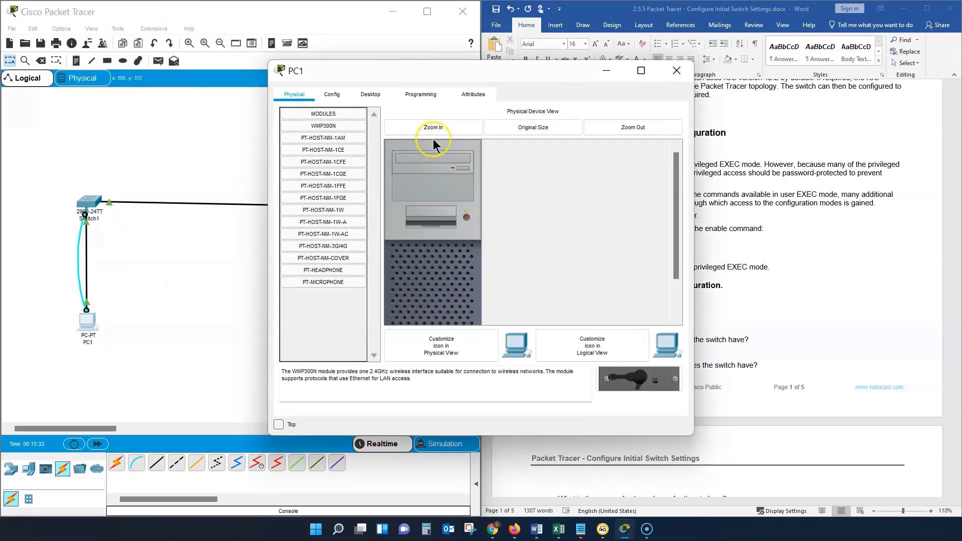
left_click(373, 97)
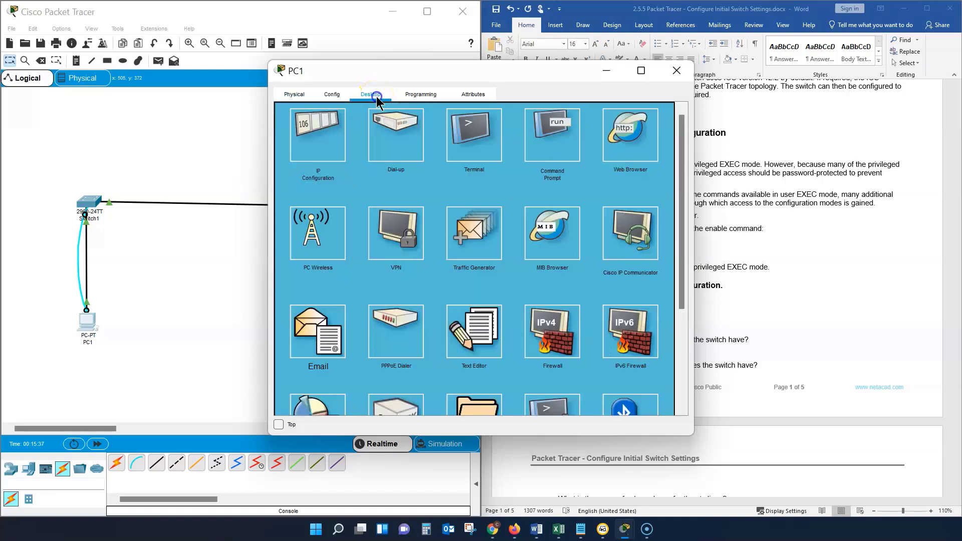
left_click(493, 156)
left_click(648, 210)
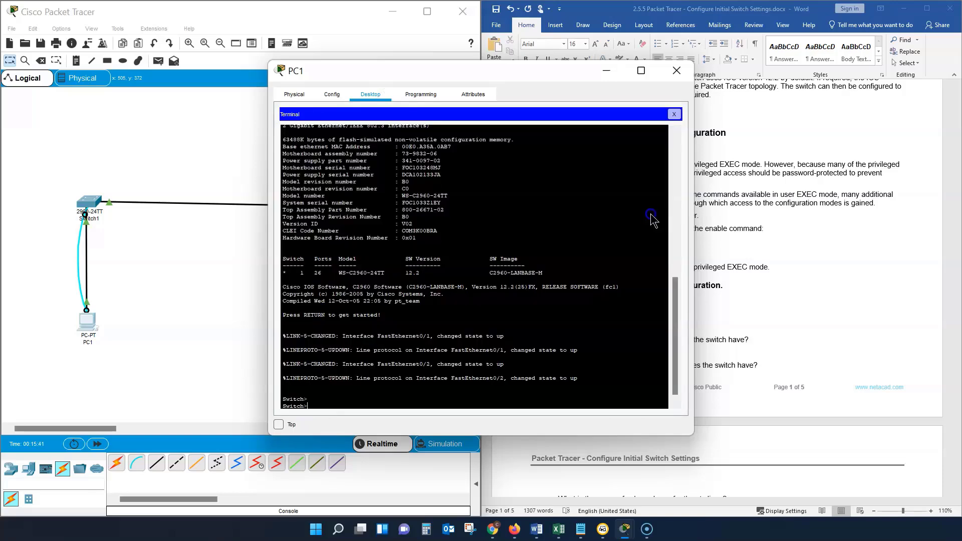
left_click(342, 404)
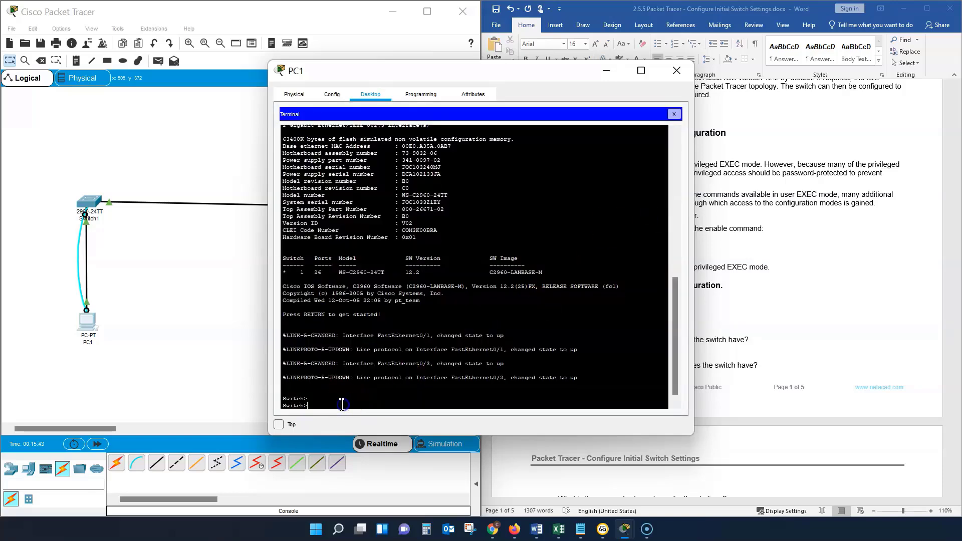
left_click(336, 441)
key("Return")
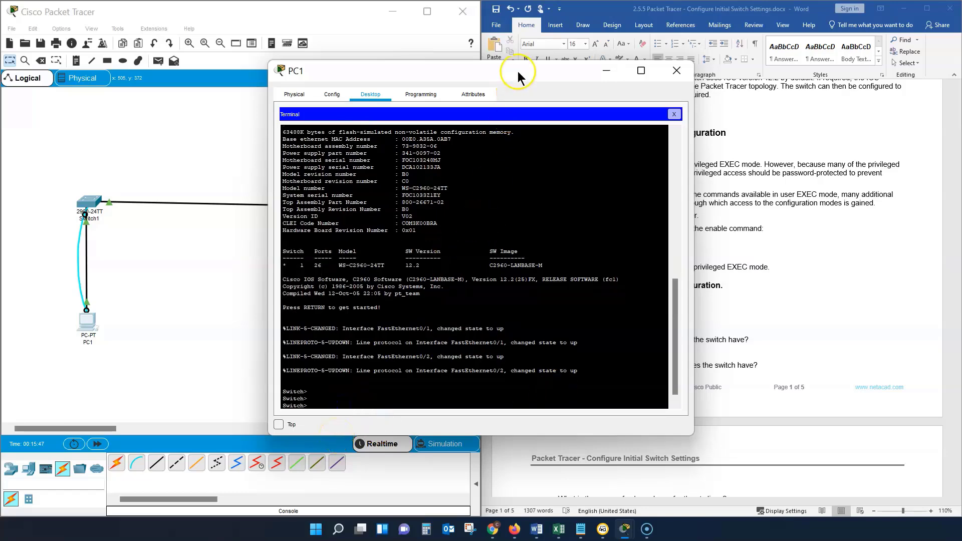
left_click_drag(531, 73, 329, 83)
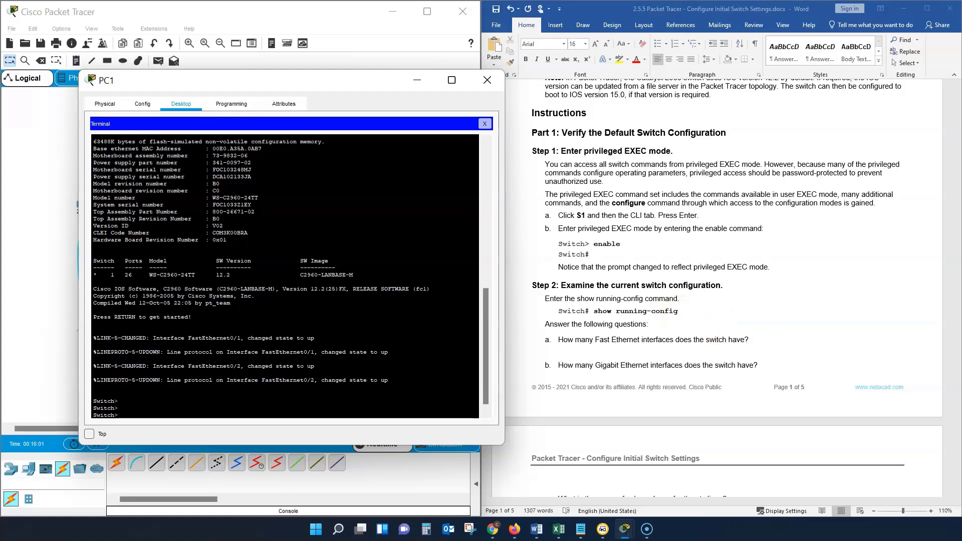
Step: Switch to the Word lab document and put "show flash" on its own line below "delete vlan.dat" in the Commands list
key("alt+Tab")
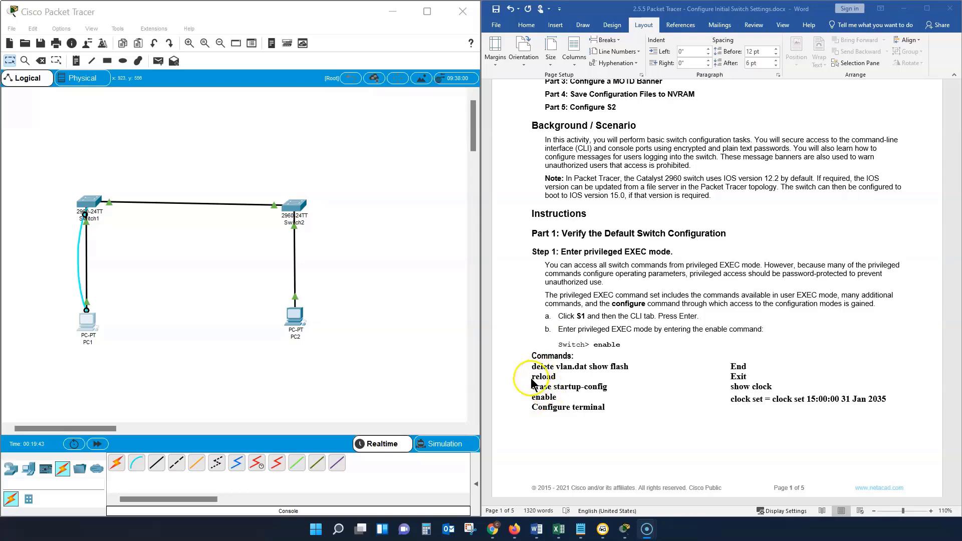
left_click(590, 366)
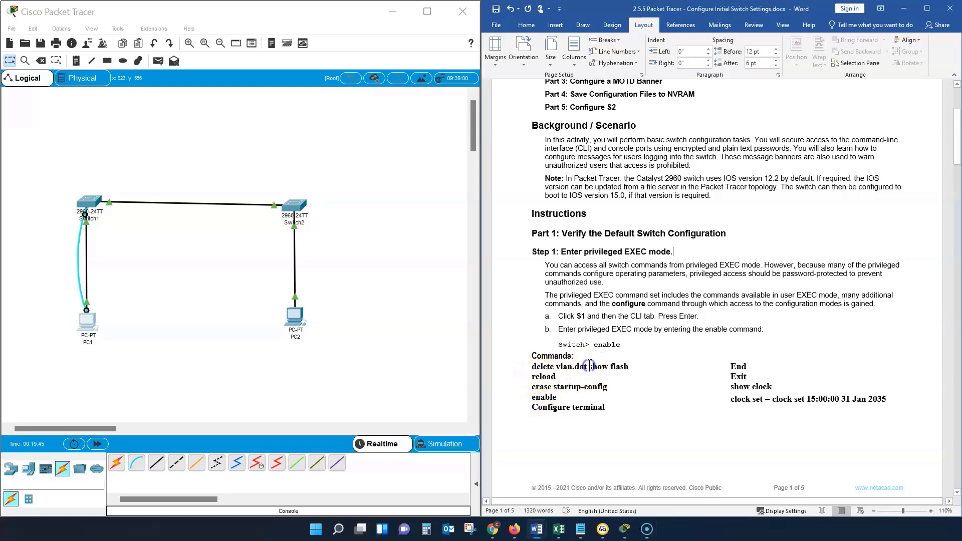
left_click(589, 367)
key("Return")
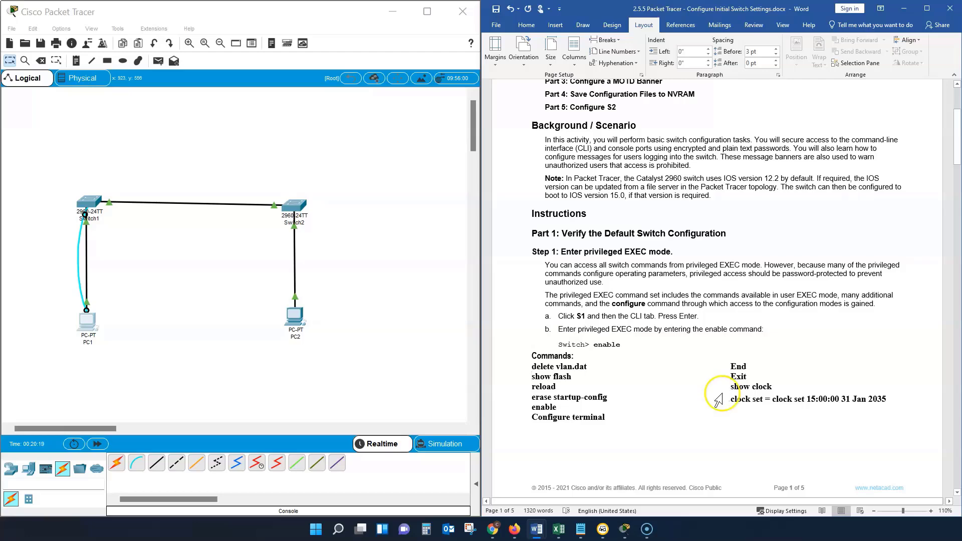
Step: Return to PC1's terminal in Packet Tracer and enter privileged EXEC mode with the command "en"
left_click(93, 331)
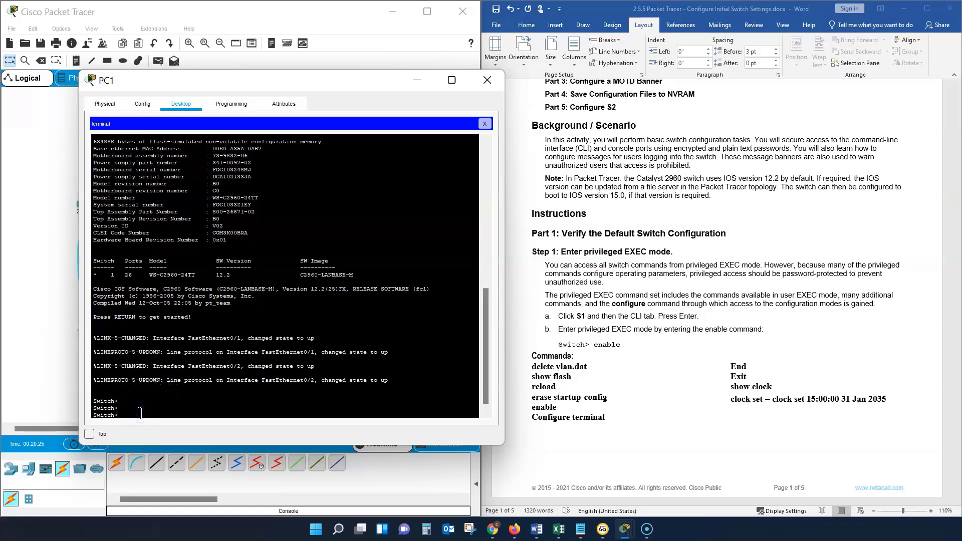
left_click(151, 413)
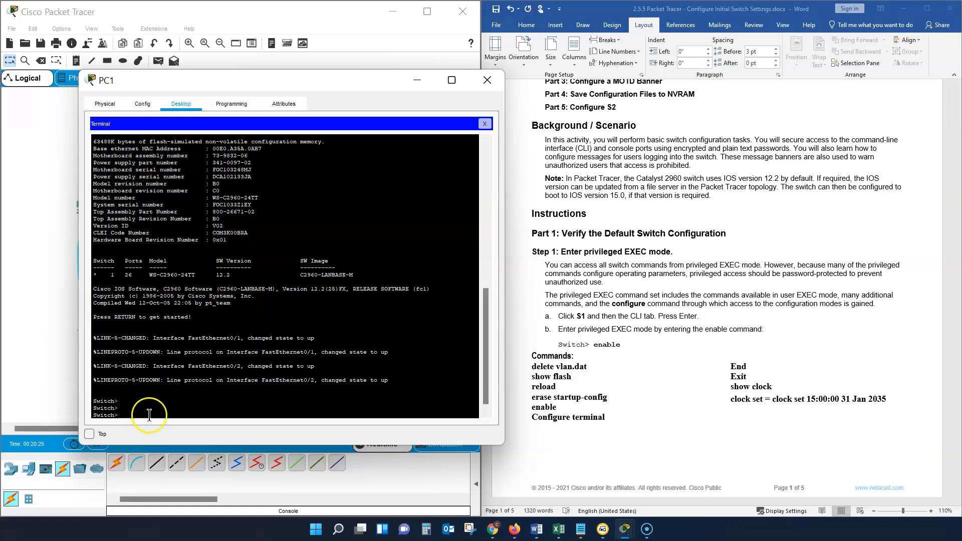
type("en")
key("Return")
left_click(224, 419)
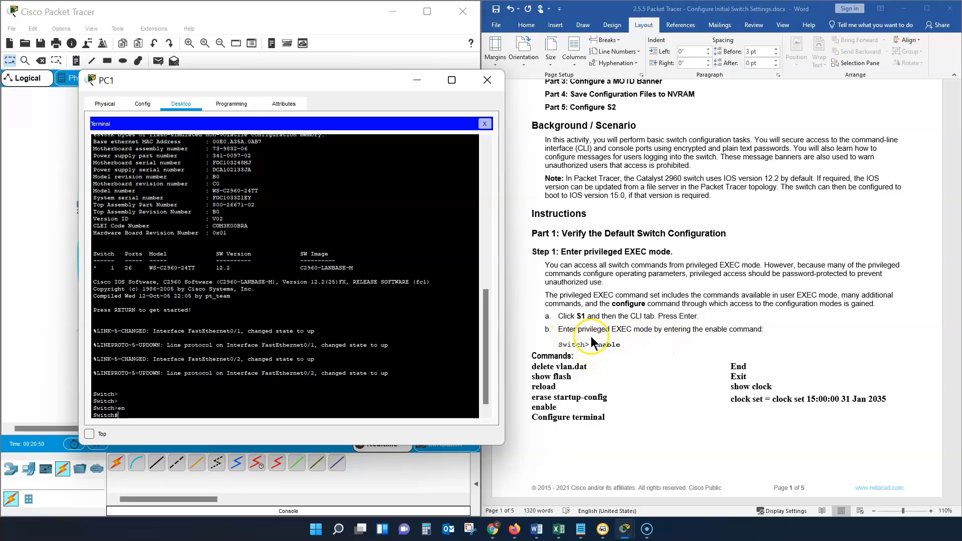
Step: Consult Step 2 of the lab instructions and run "show run" on Switch1 from PC1's terminal
scroll(592, 341, "down", 5)
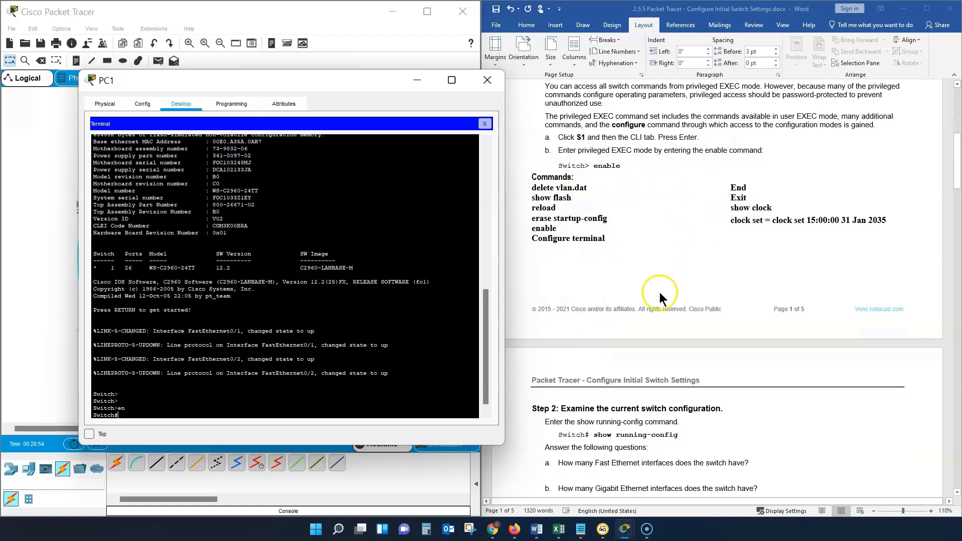
scroll(617, 296, "down", 1)
scroll(617, 295, "down", 5)
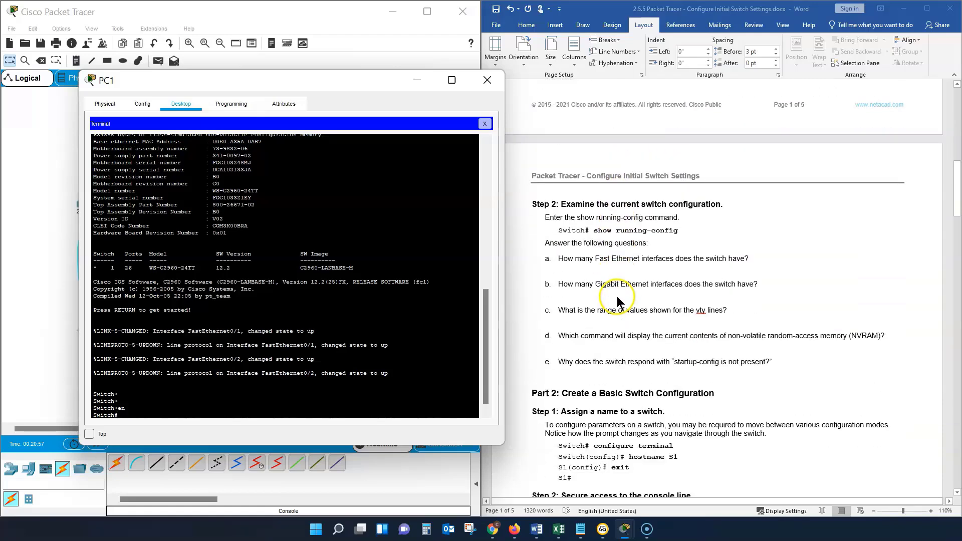
left_click_drag(137, 414, 137, 411)
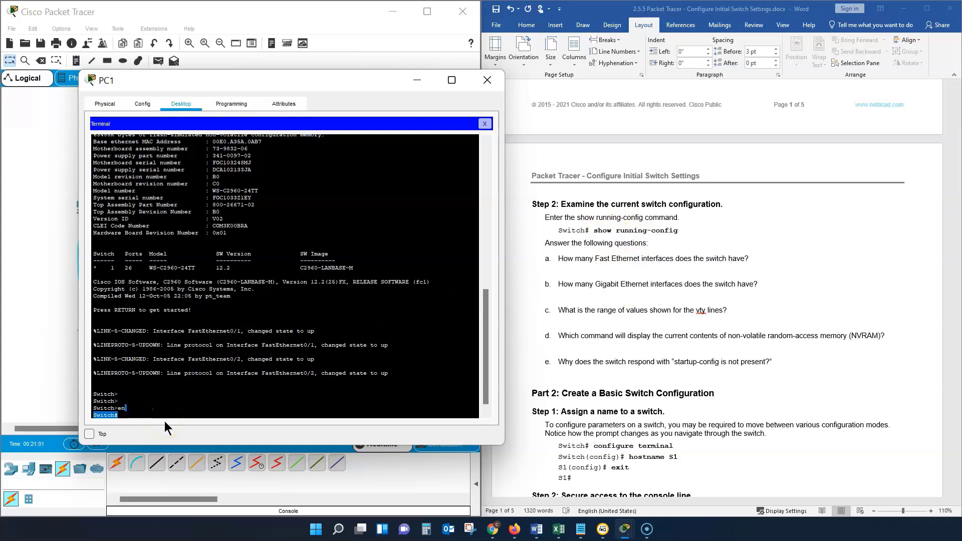
left_click(181, 422)
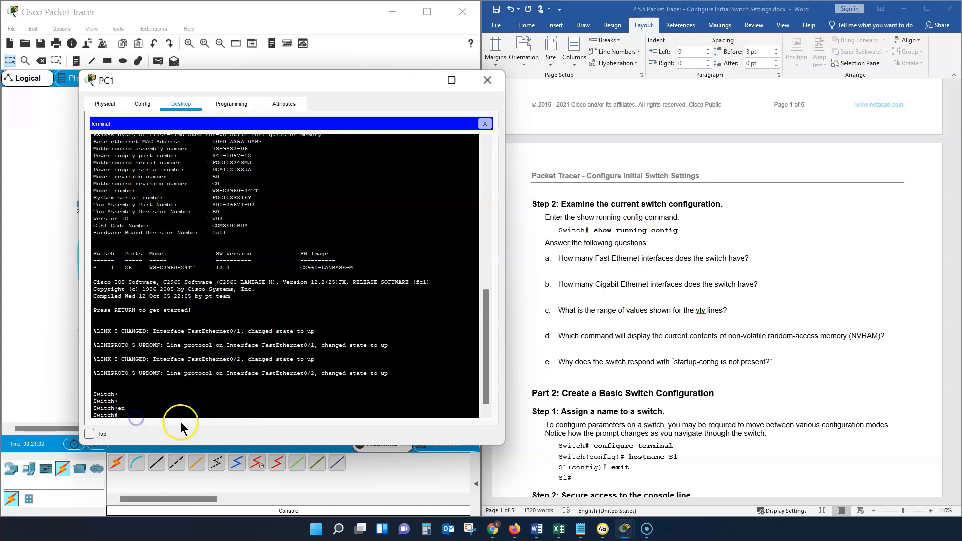
type("show c")
key("BackSpace")
type("ru")
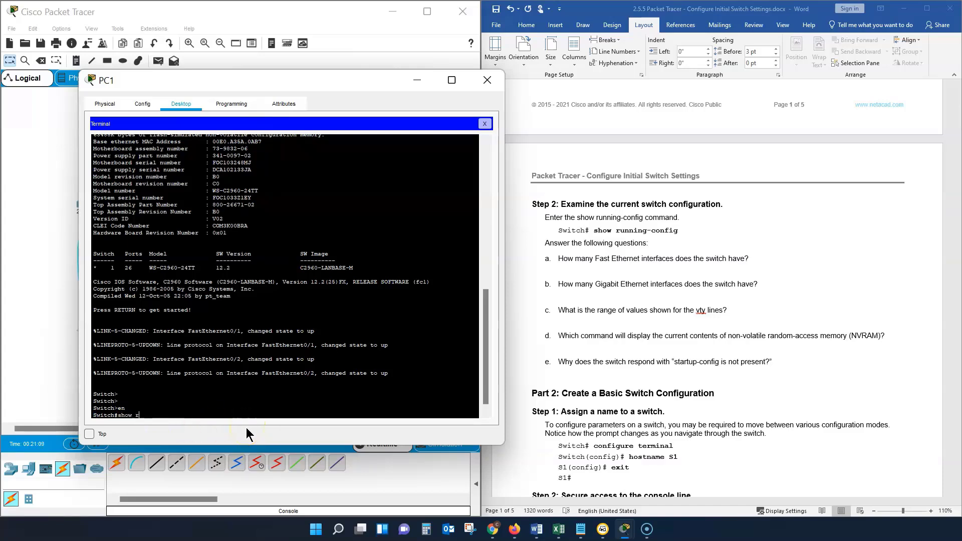
left_click(221, 439)
type("n")
key("Return")
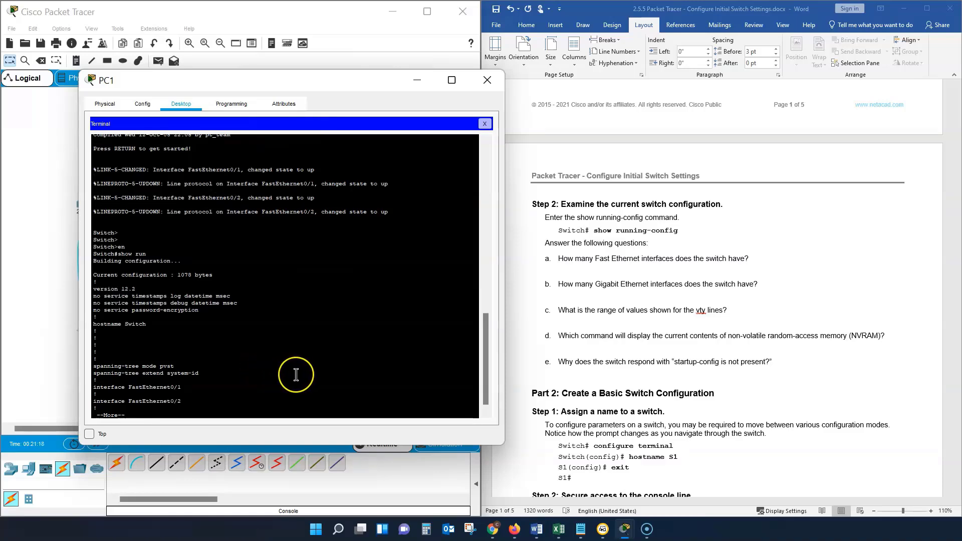
Step: Page through the whole running configuration output on the switch until the privileged EXEC prompt returns
key("Return")
key("Return")
key("Return")
key("Return")
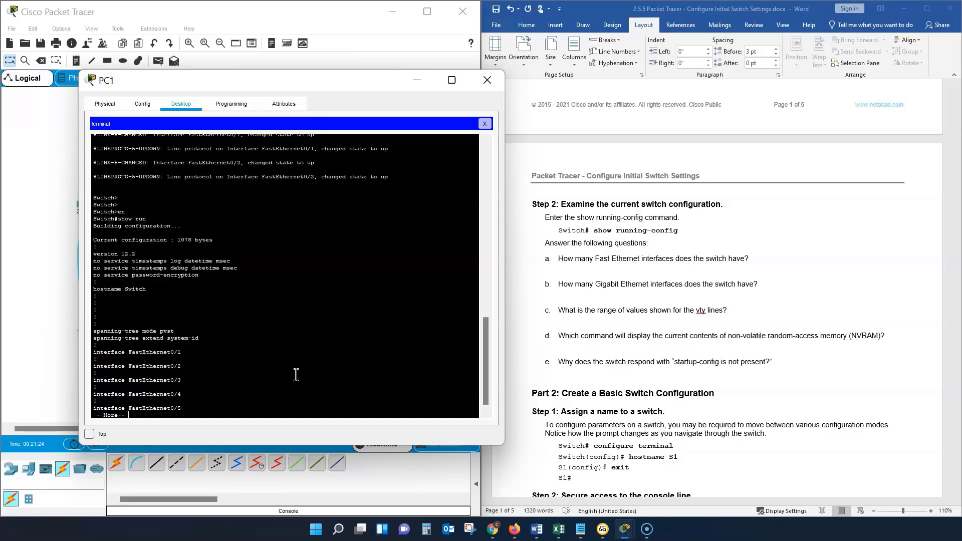
key("Return")
key("Return")
key("Return")
key("Return")
key("Return")
key("Return")
key("Return")
key("Return")
key("Return")
key("Return")
key("Return")
key("Return")
key("Return")
key("Return")
key("Return")
key("Return")
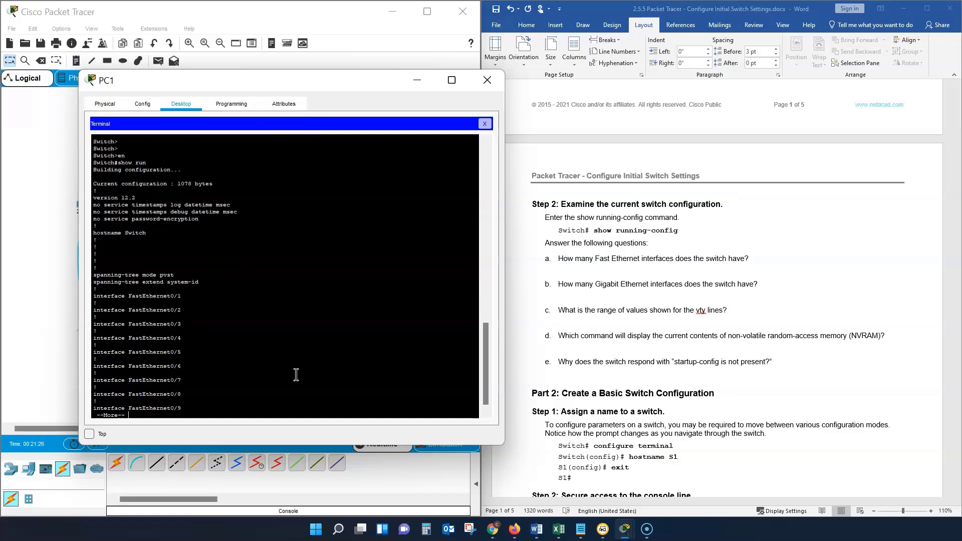
key("Return")
key("Return")
key("Return")
key("Return")
key("Return")
key("Return")
key("Return")
key("Return")
key("Return")
key("Return")
key("Return")
key("Return")
key("Return")
key("Return")
key("Return")
key("Return")
key("Return")
key("Return")
key("Return")
key("Return")
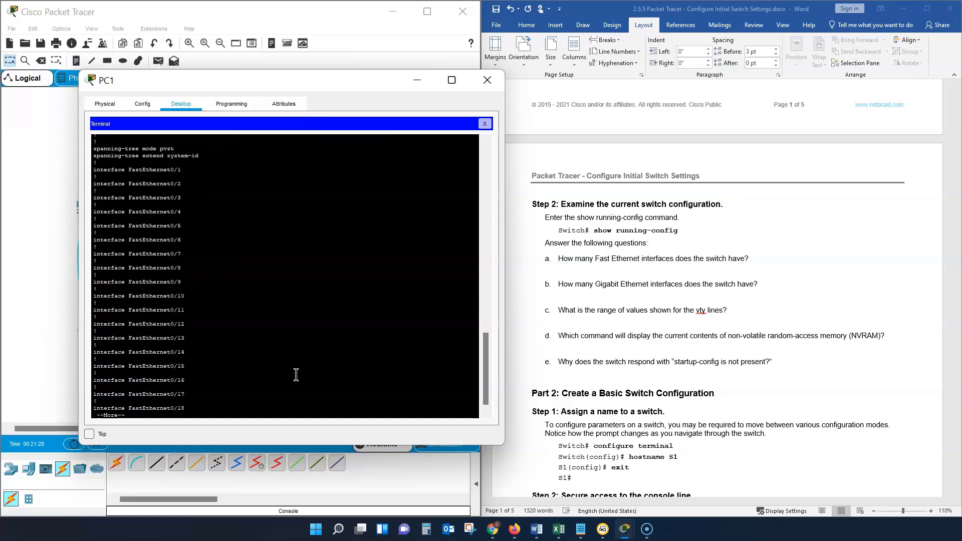
key("Return")
key("Return")
key("Return")
key("Return")
key("Return")
key("Return")
key("Return")
key("Return")
key("Return")
key("Return")
key("Return")
key("Return")
key("Return")
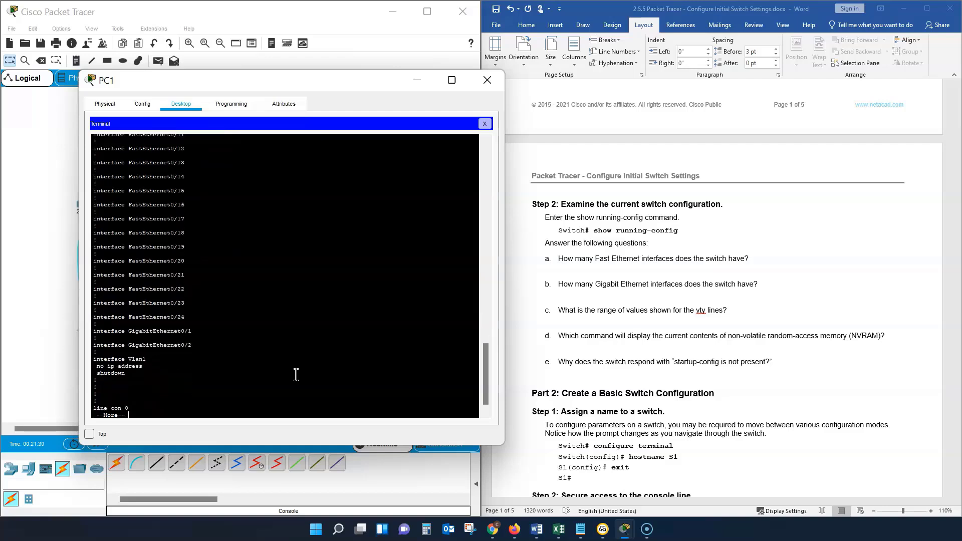
key("Return")
key("Return")
key("Return")
key("Return")
key("Return")
key("Return")
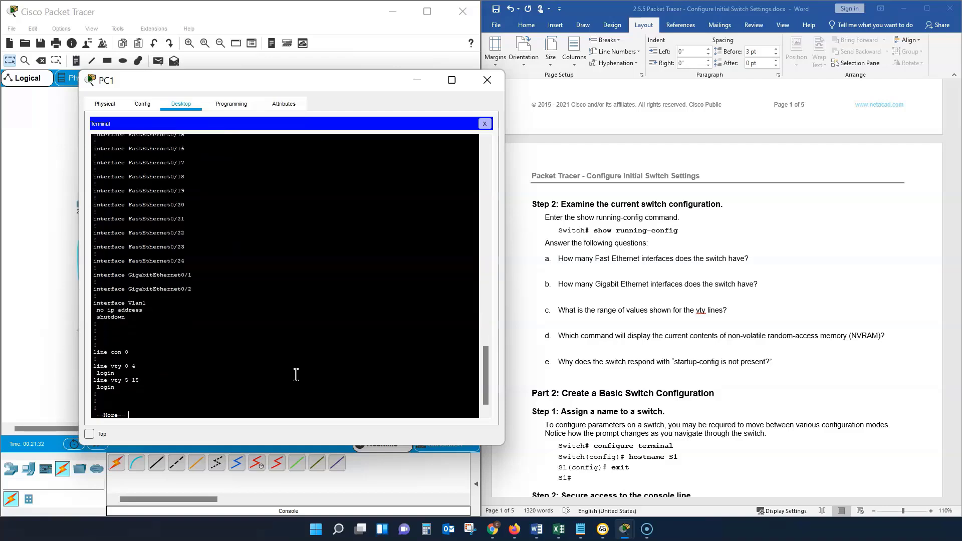
key("Return")
key("Return")
key("Return")
key("Return")
key("Return")
key("Return")
key("Return")
key("Return")
key("Return")
key("Return")
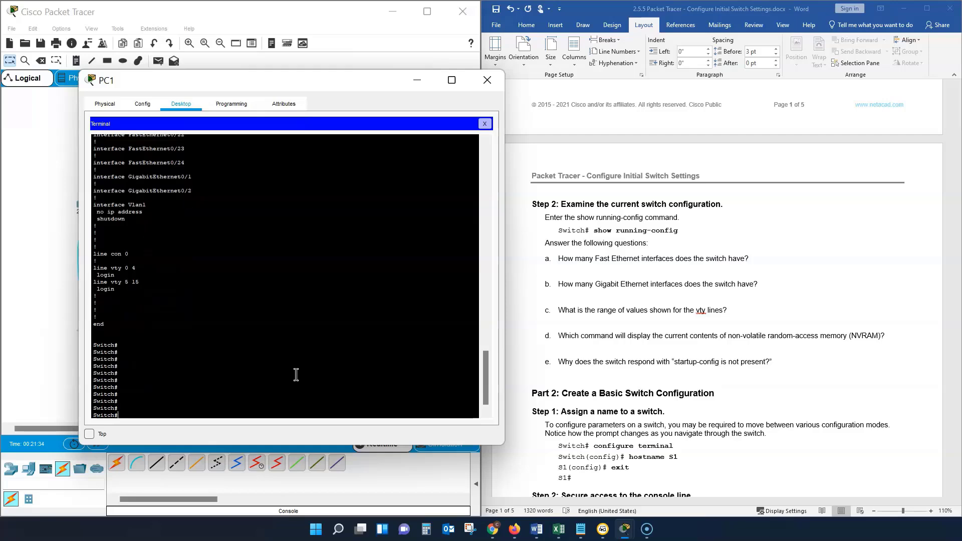
Step: Consult the Commands list in the lab document and try to delete the VLAN file with "del vlan.dat", confirming the filename and deletion
scroll(643, 257, "up", 1)
scroll(643, 257, "up", 7)
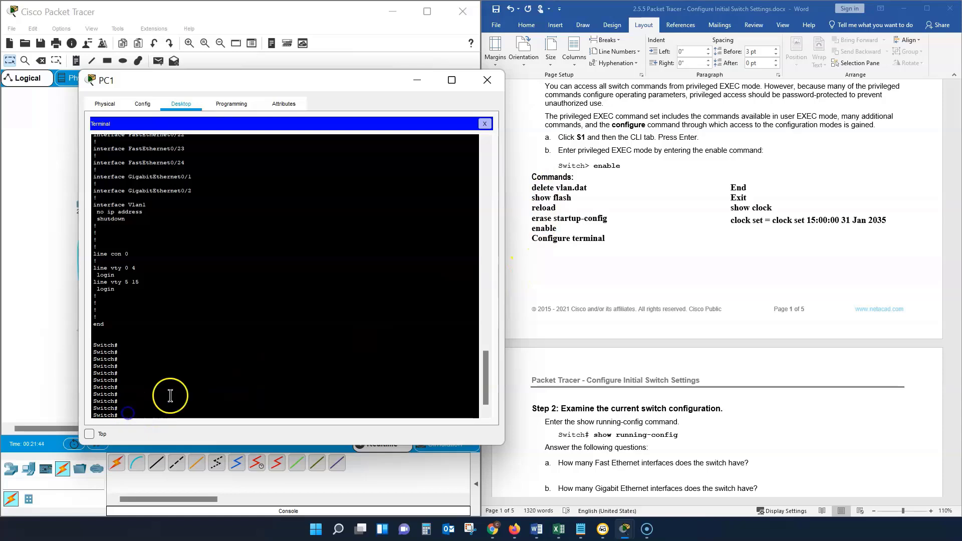
type("s")
left_click(242, 397)
key("BackSpace")
type("del vlan.dat")
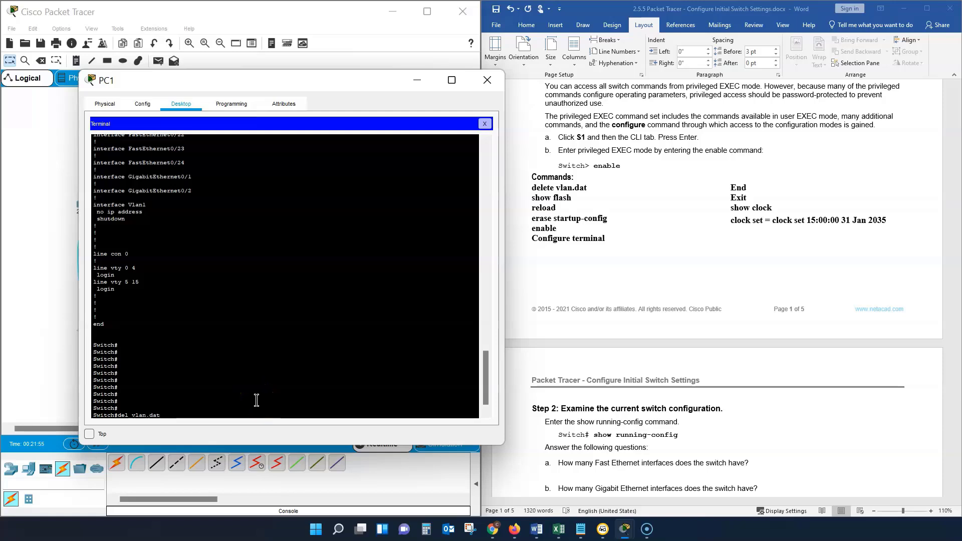
key("Return")
key("Return")
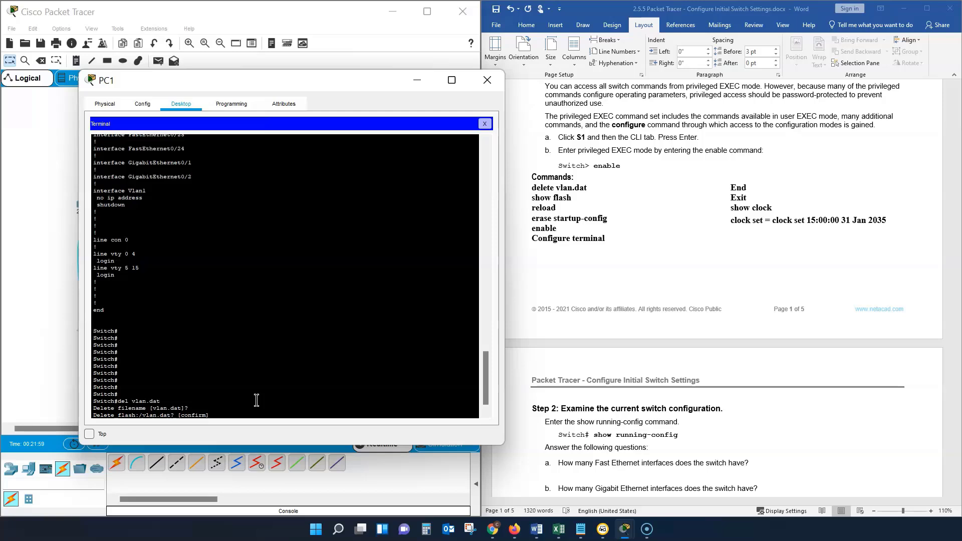
type("y")
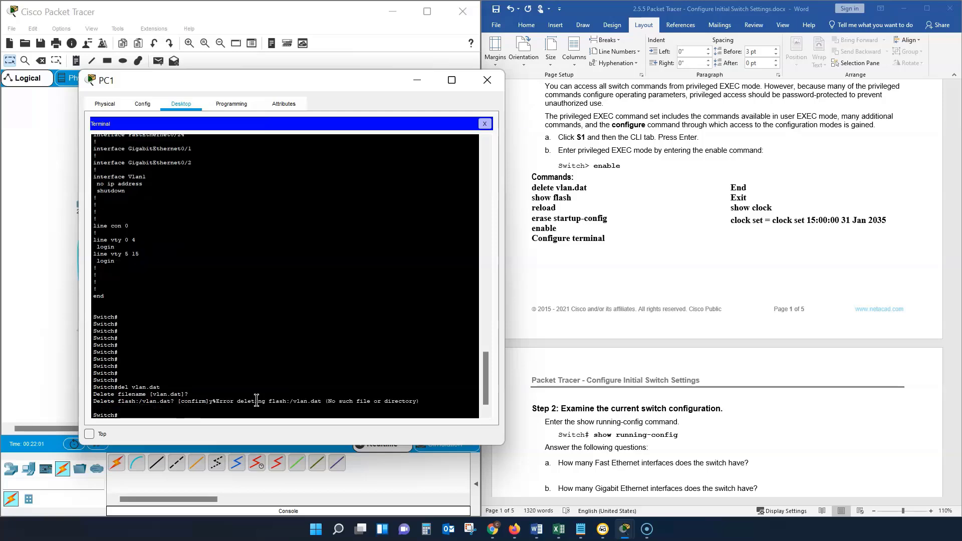
Step: Restart the switch from PC1's terminal with the command "reload" and confirm it
left_click(256, 400)
left_click(150, 413)
type("reload")
key("Return")
key("Return")
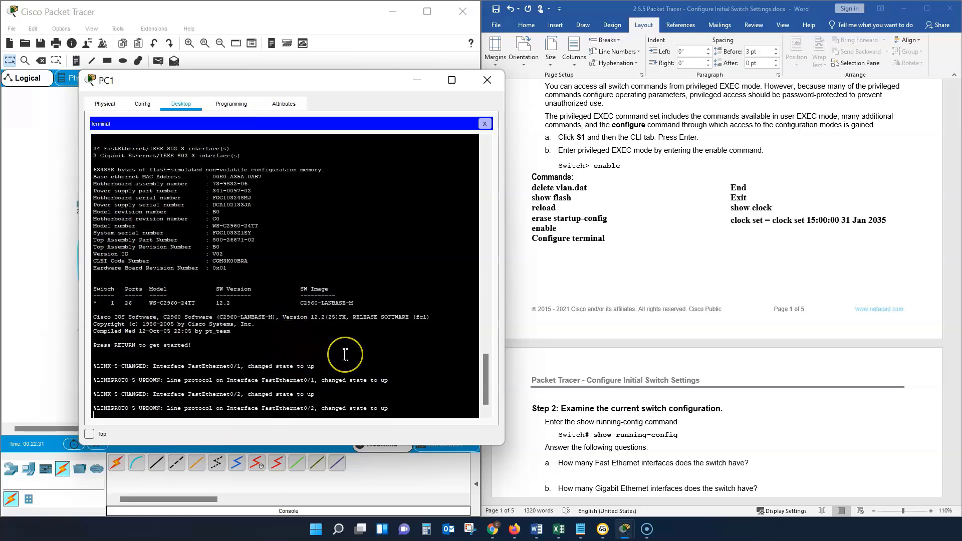
Step: Start the console session on the reloaded switch and enter privileged EXEC mode with "en"
key("Return")
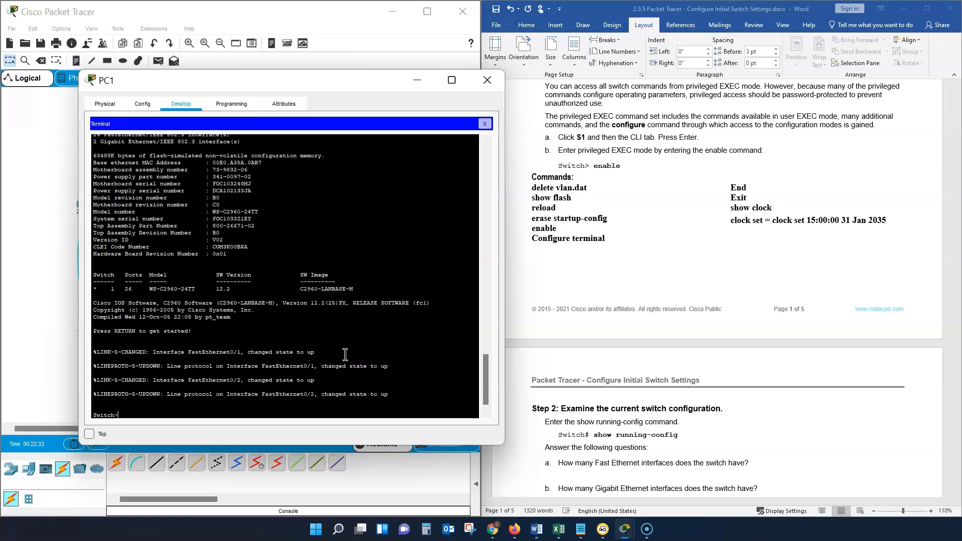
type("en")
key("Return")
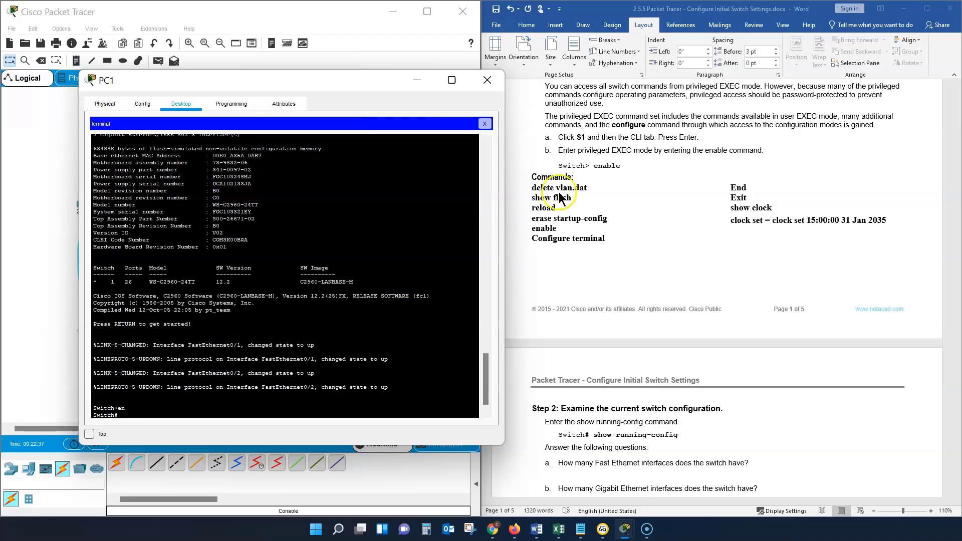
Step: Consult the Step 2 questions in the lab document and run "show run" on the switch again
scroll(645, 400, "down", 3)
scroll(650, 278, "down", 6)
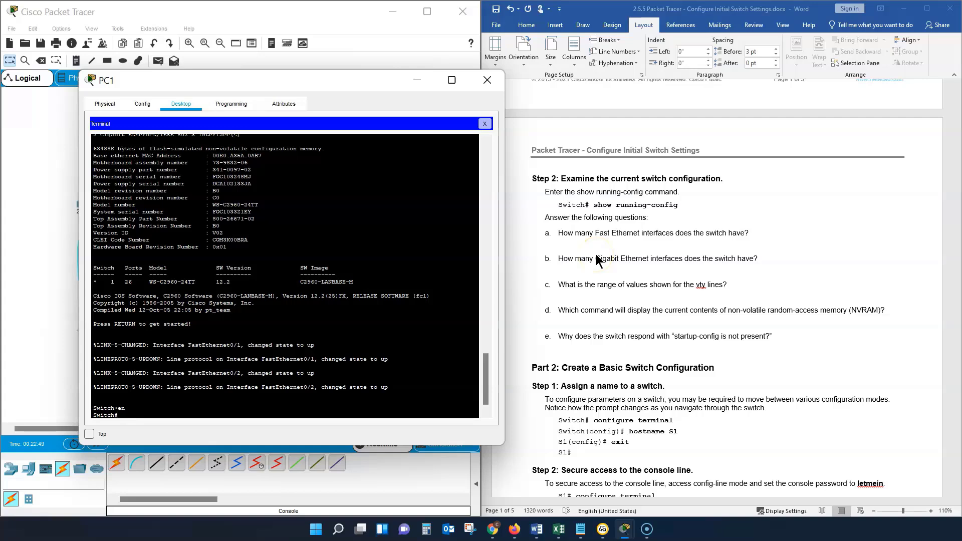
left_click(597, 239)
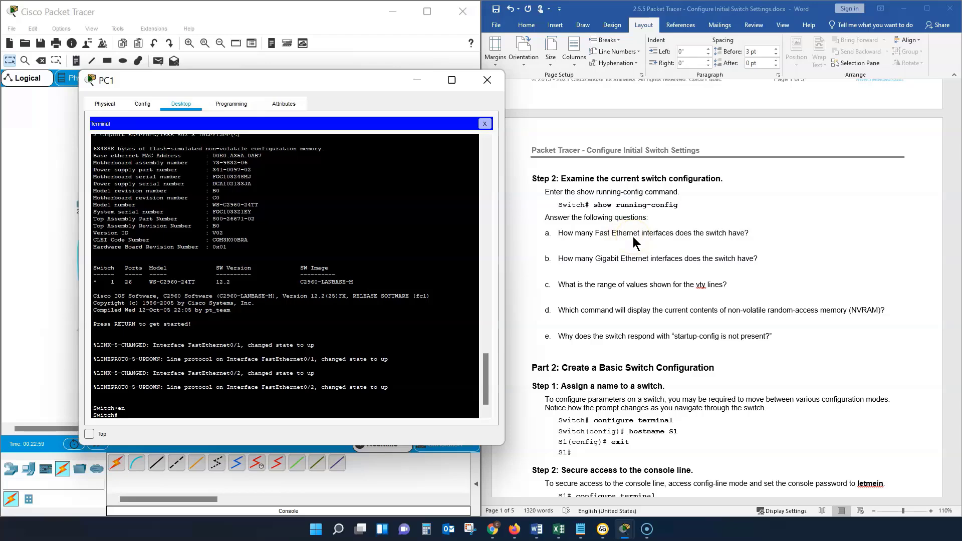
type("how run")
key("Return")
scroll(236, 345, "down", 1)
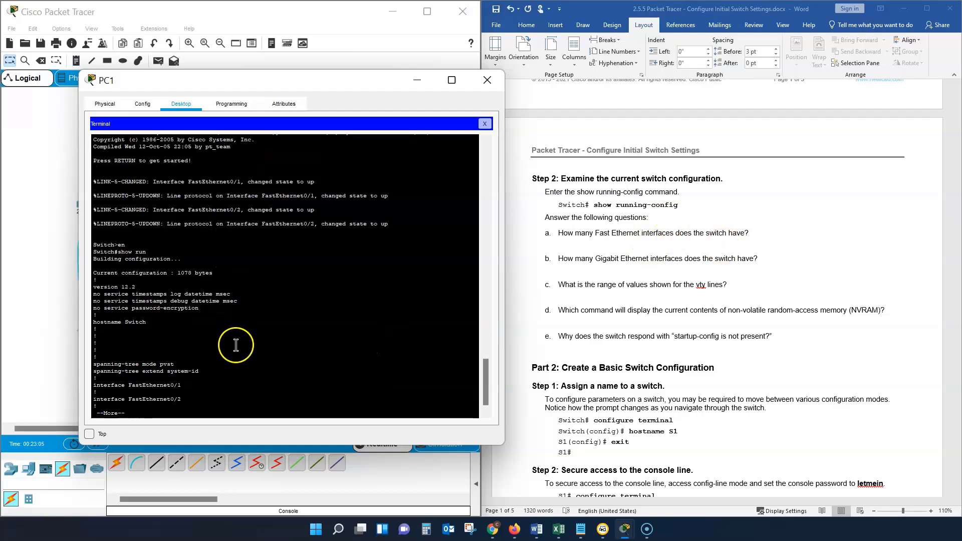
Step: Page through the running configuration's interface list to count the Fast Ethernet and Gigabit Ethernet interfaces
key("Return")
key("Return")
key("Return")
key("Return")
key("Return")
key("Return")
key("Return")
key("Return")
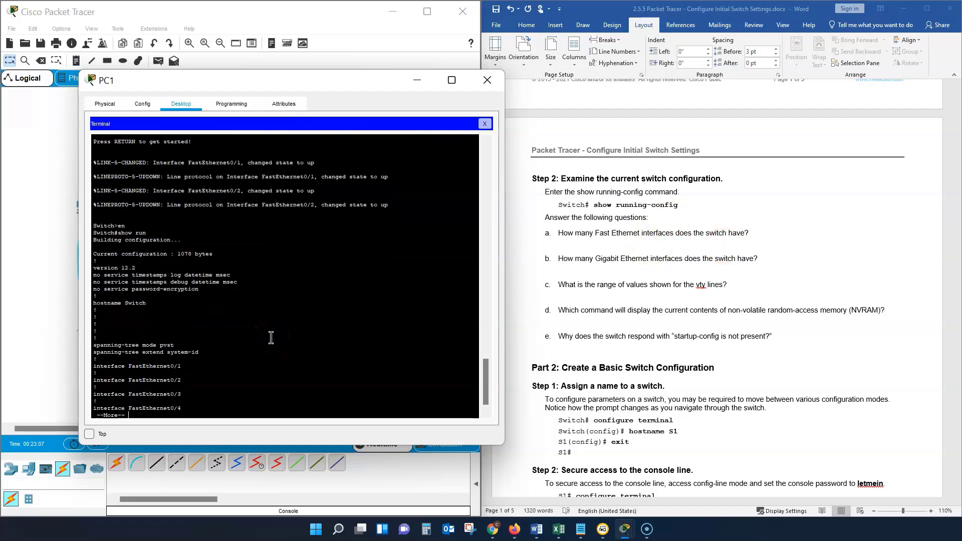
key("Return")
key("Return")
key("Return")
key("Return")
key("Return")
key("Return")
key("Return")
key("Return")
key("Return")
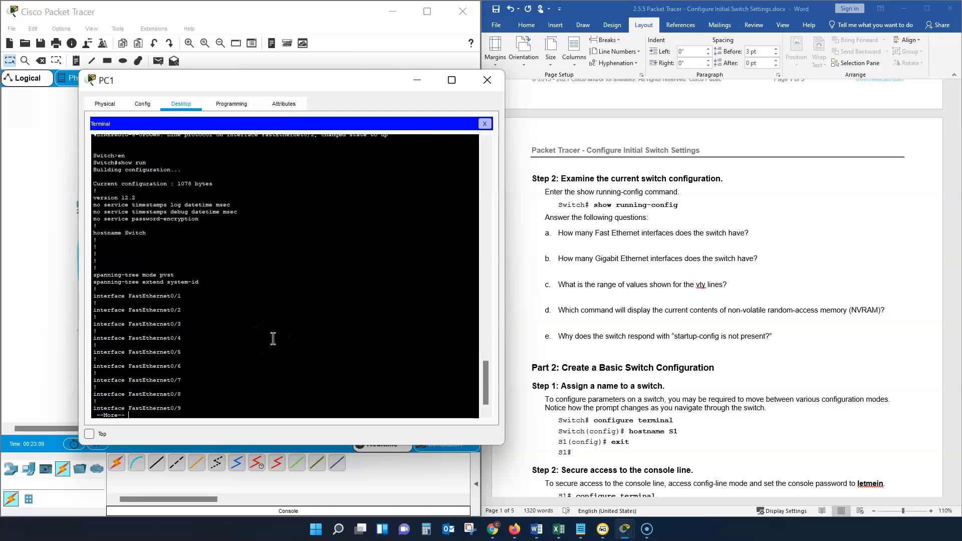
left_click(283, 343)
key("Return")
key("Return")
key("Return")
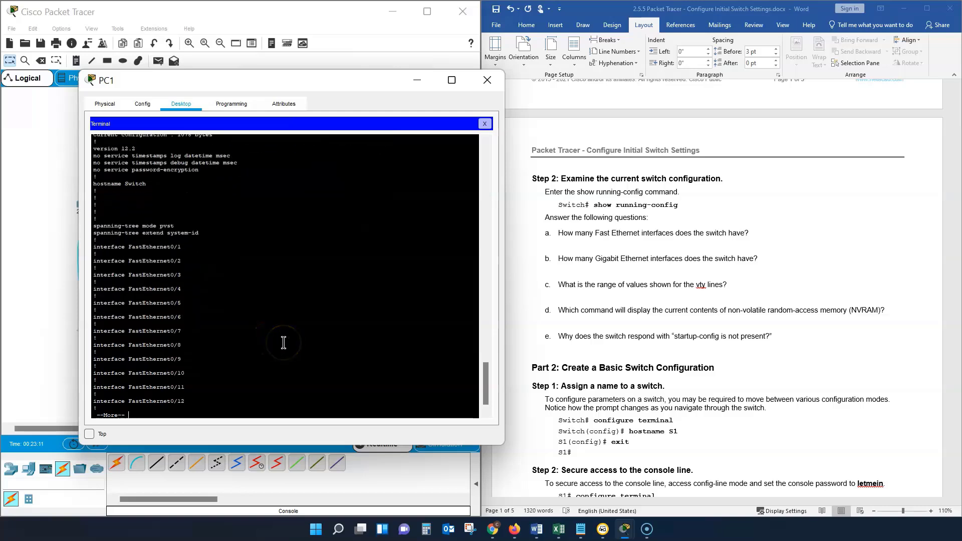
key("Return")
key("Return")
key("Return")
key("Return")
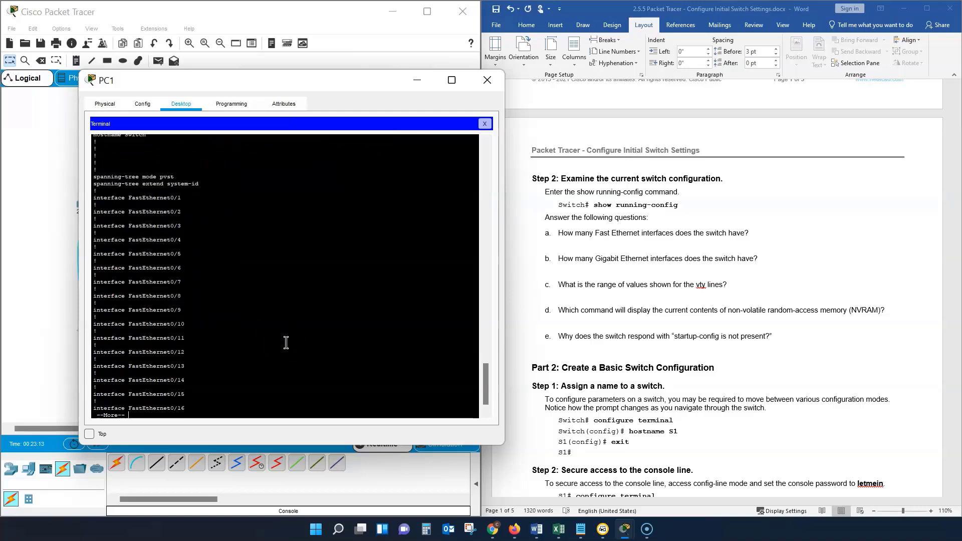
left_click(290, 343)
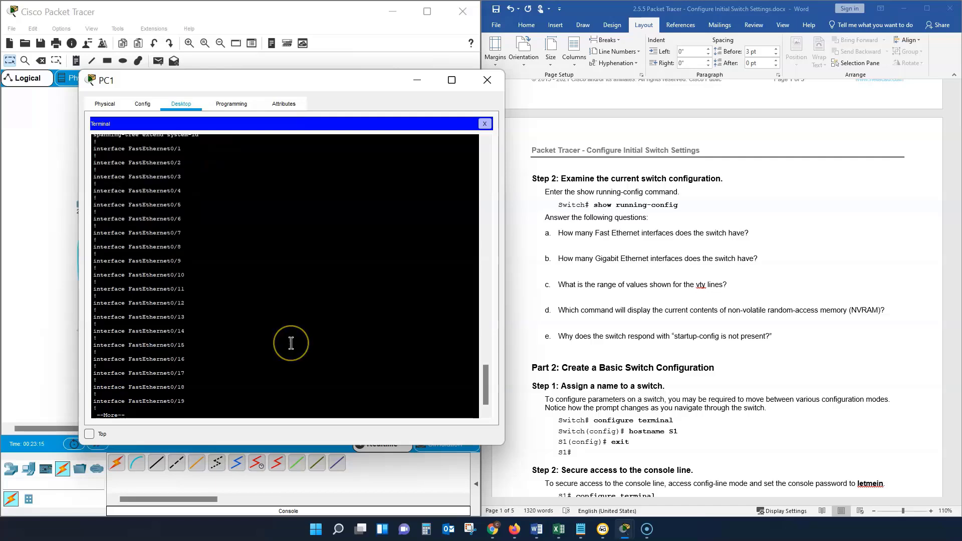
key("Return")
key("Return")
key("Return")
key("Return")
key("Return")
key("Return")
left_click(300, 344)
key("Return")
key("Return")
key("Return")
key("Return")
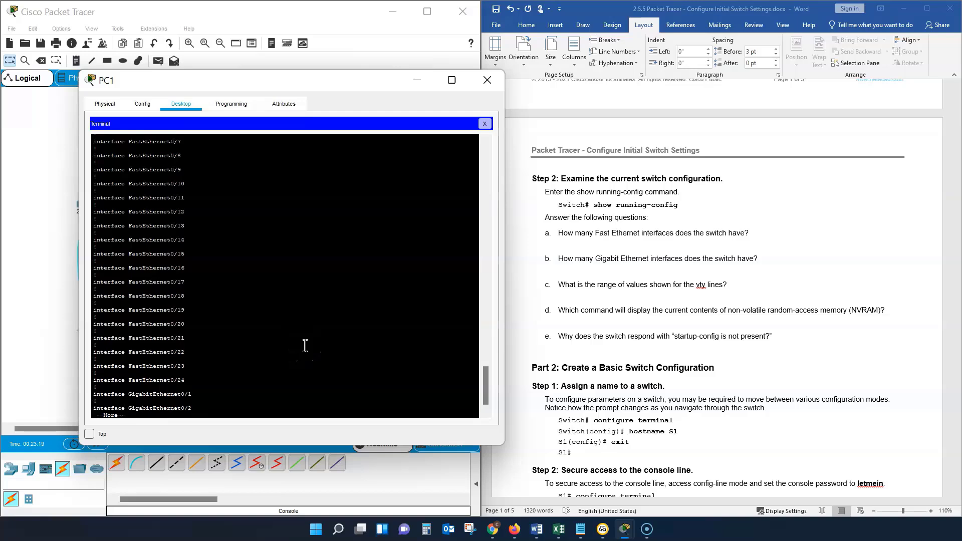
Step: Page through the remaining running configuration to examine the Vlan1, console and vty line entries up to the end
left_click(317, 347)
key("Return")
key("Return")
key("Return")
key("Return")
key("Return")
key("Return")
key("Return")
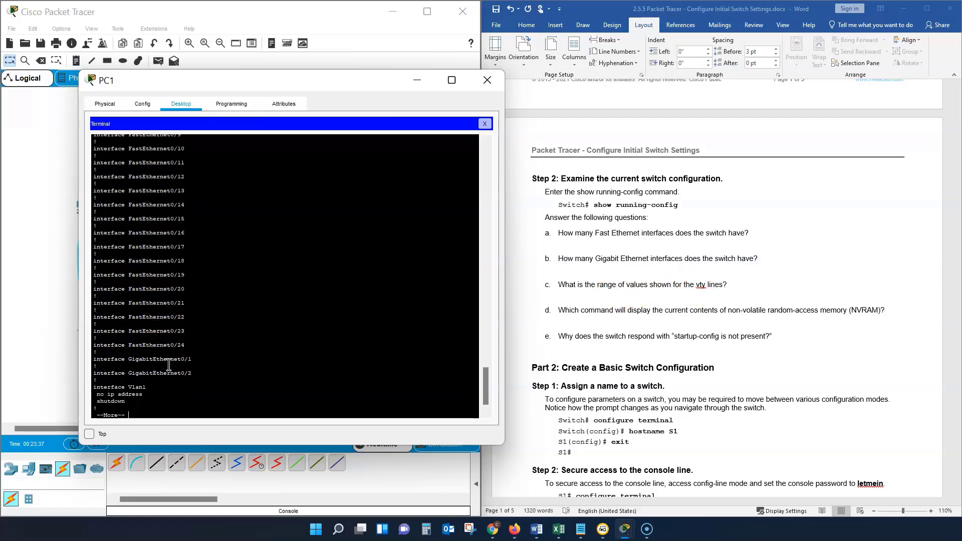
key("Return")
key("Return")
key("Return")
key("Return")
key("Return")
key("Return")
key("Return")
key("Return")
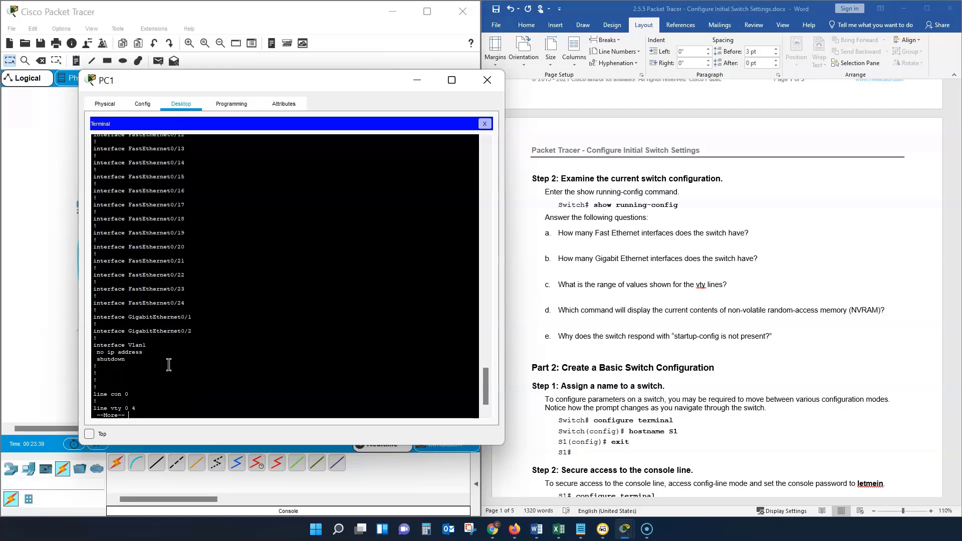
key("Return")
key("Return")
key("Return")
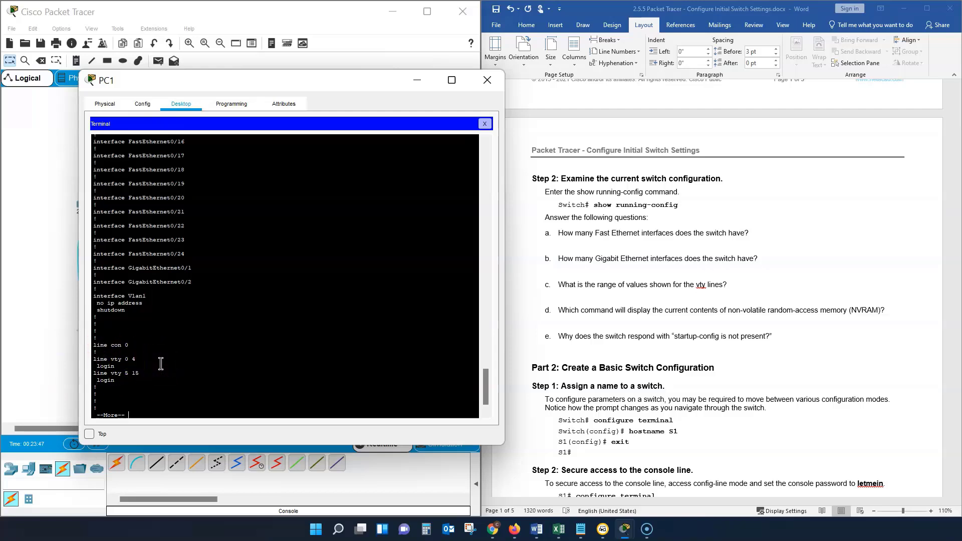
key("Return")
key("Return")
key("Return")
key("Return")
key("Return")
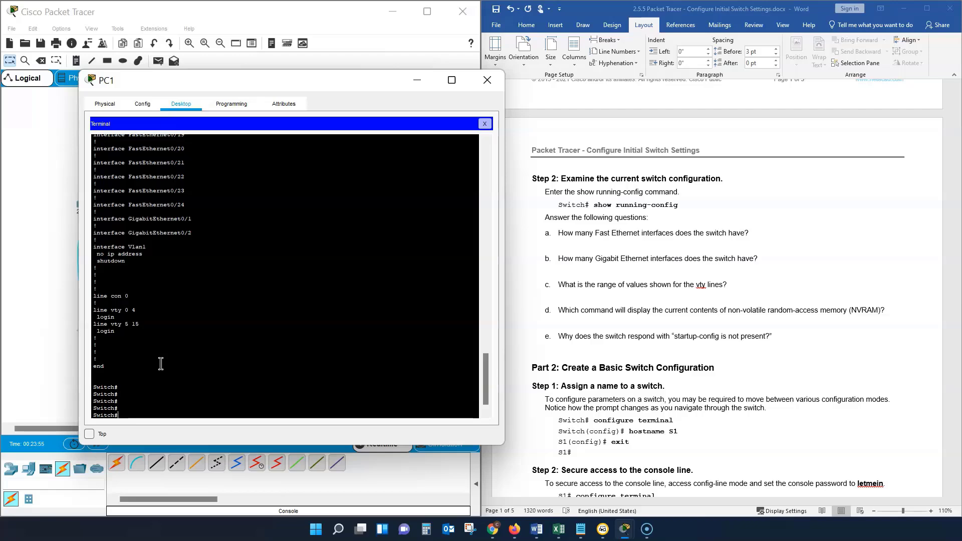
Step: Following Part 2 Step 1 of the lab, enter global configuration mode with "conf t" and name the switch with "ho S1"
scroll(636, 157, "down", 5)
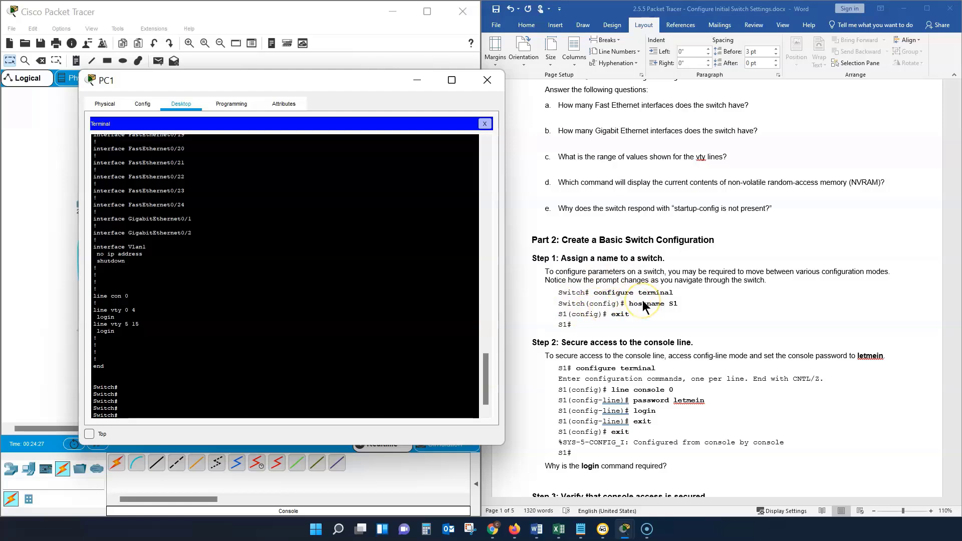
type("conf t")
key("Return")
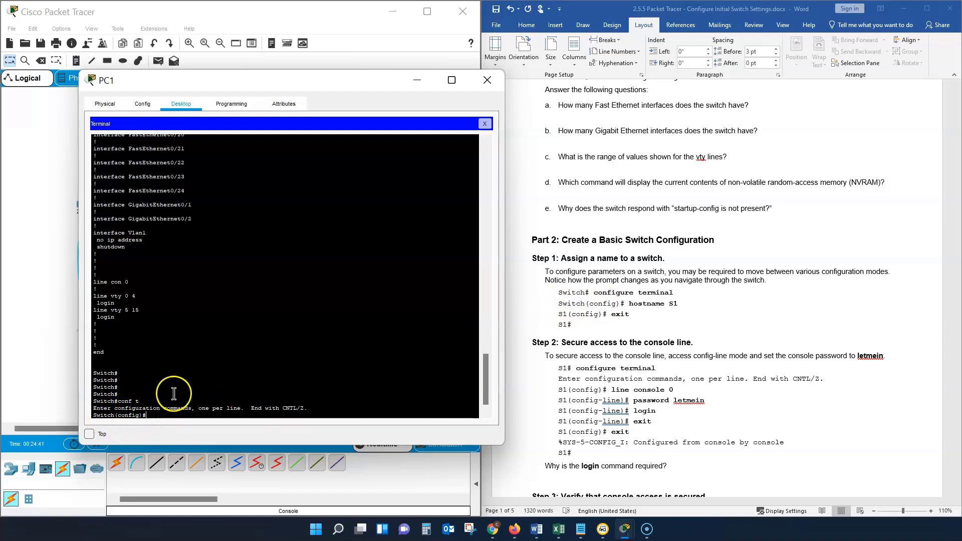
type("ho ")
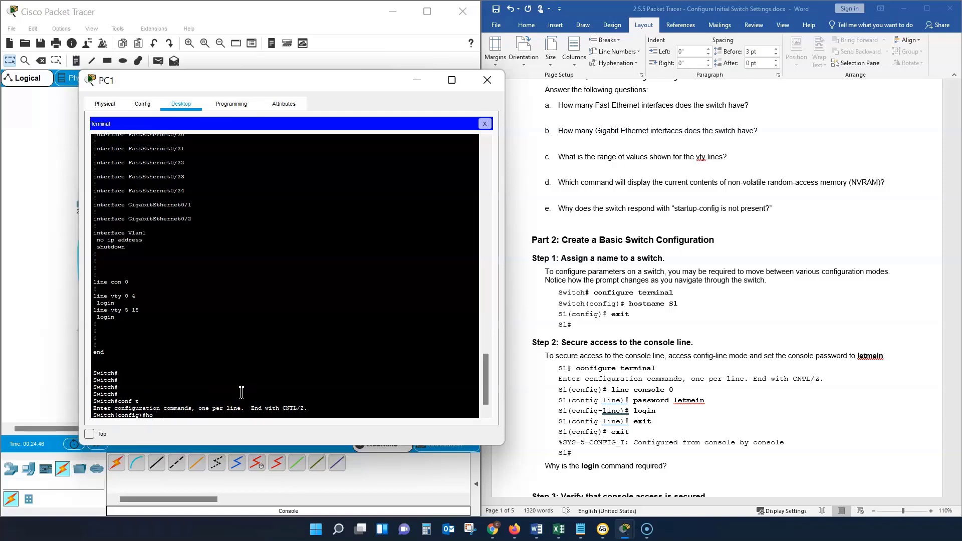
type("S1")
key("Return")
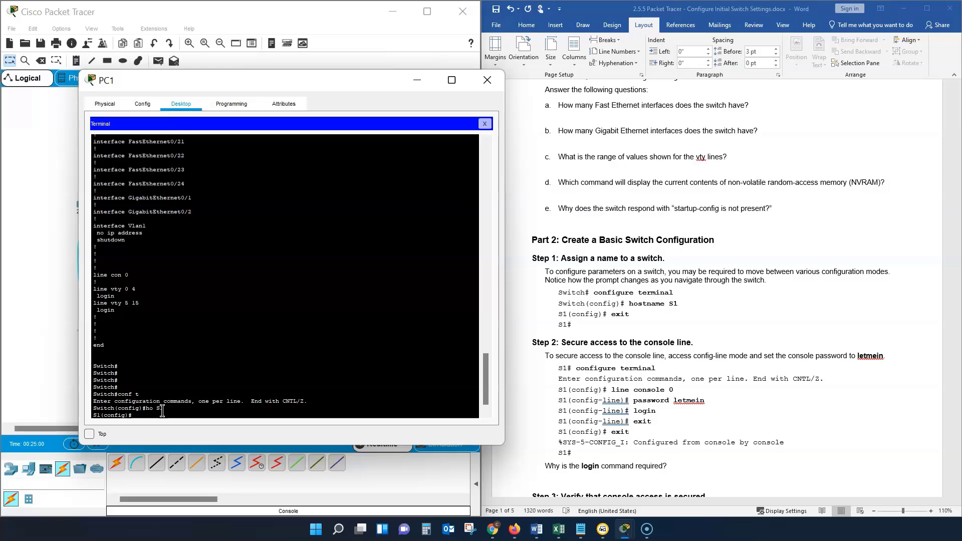
Step: Leave global configuration mode with "exit" and bring up a fresh privileged EXEC prompt
type("exit")
key("Return")
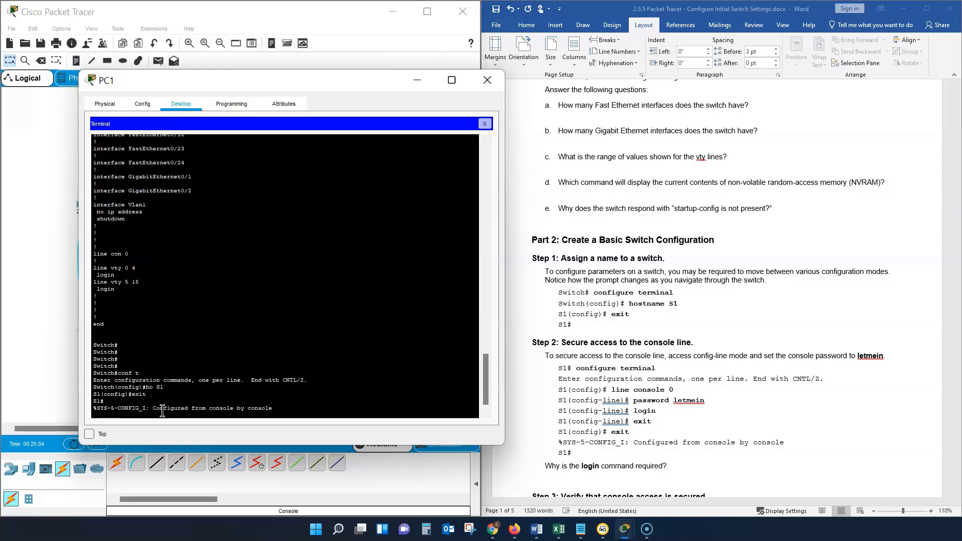
key("Return")
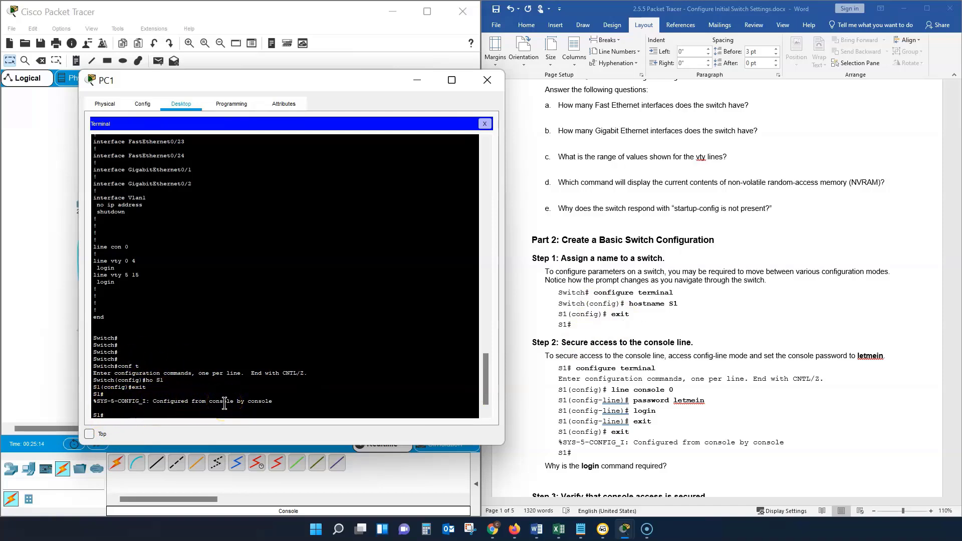
Step: Following Part 2 Step 2 of the lab, enter console line configuration mode with "conf t" and "line console 0"
scroll(576, 271, "down", 5)
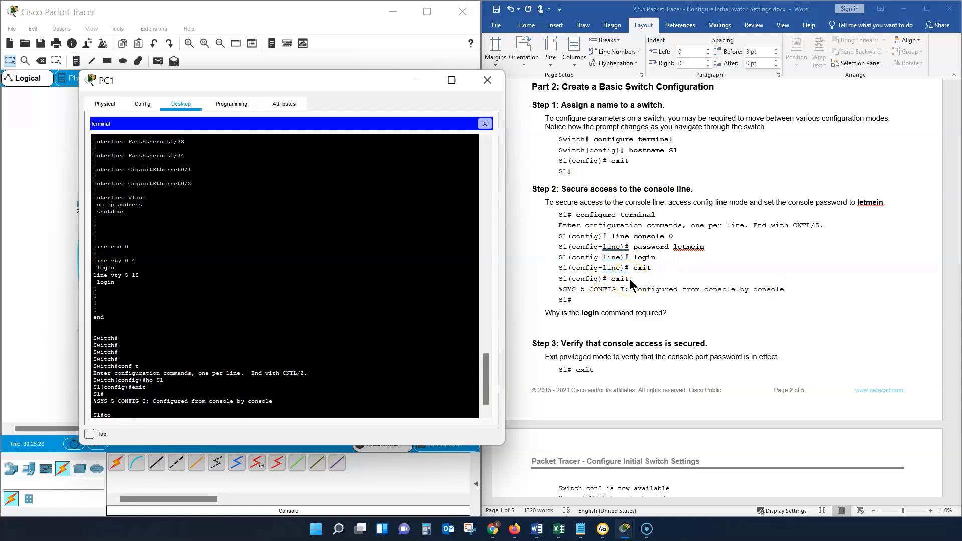
type("nf t")
key("Return")
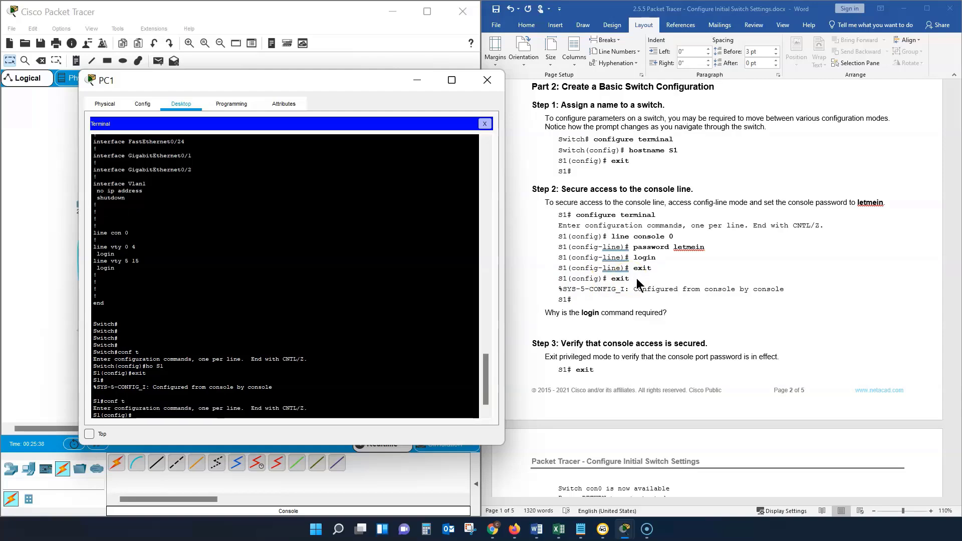
type("line console 0")
key("Return")
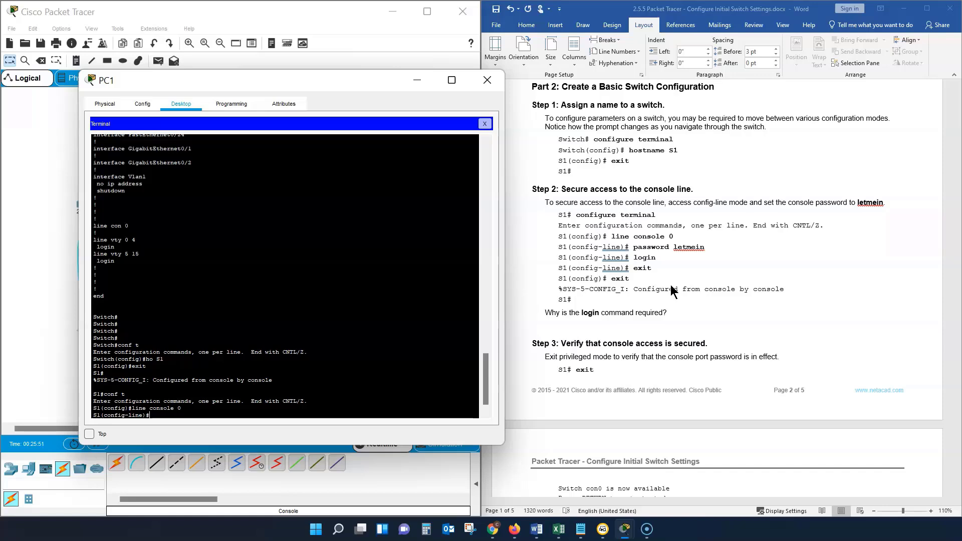
Step: Set the console line password with the "password" command and require it at access with "login"
type("password sistr")
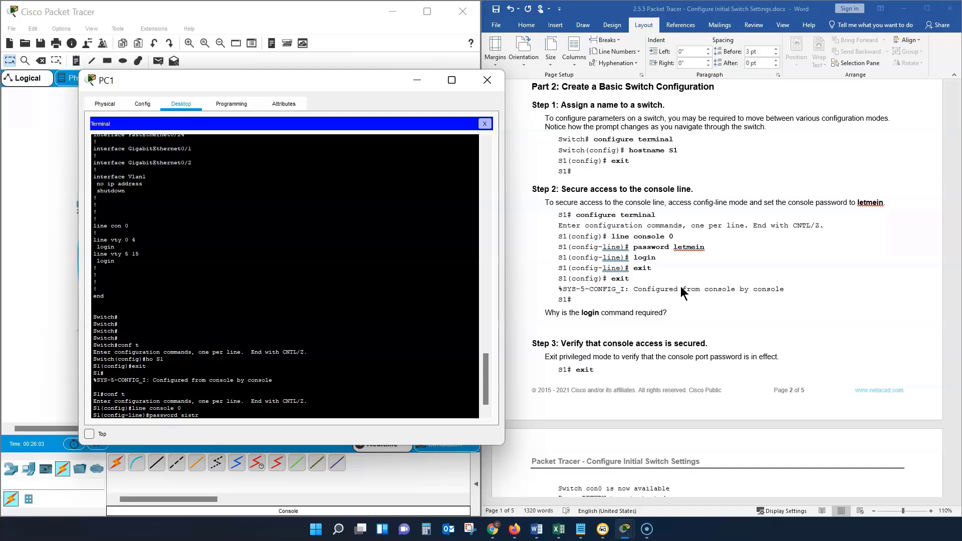
type("unk")
key("Return")
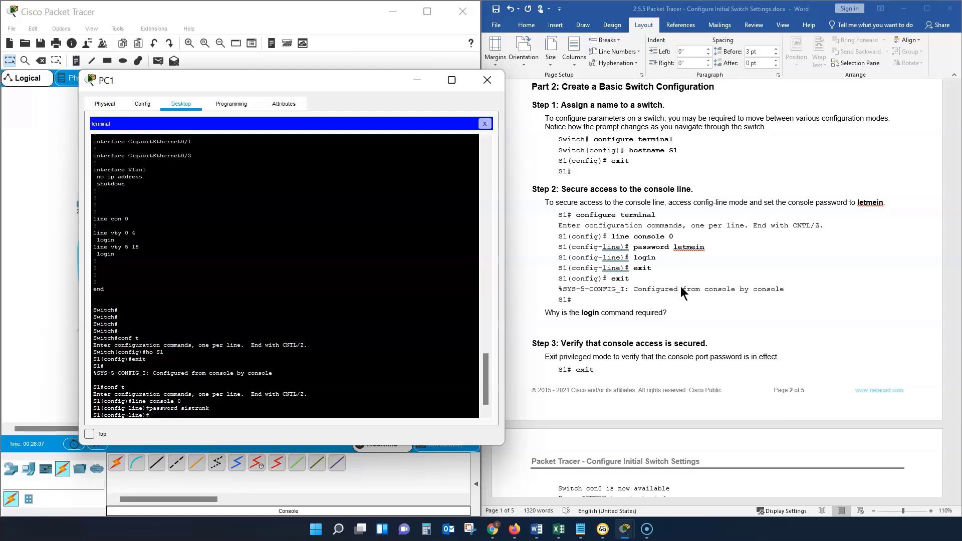
type("login")
key("Return")
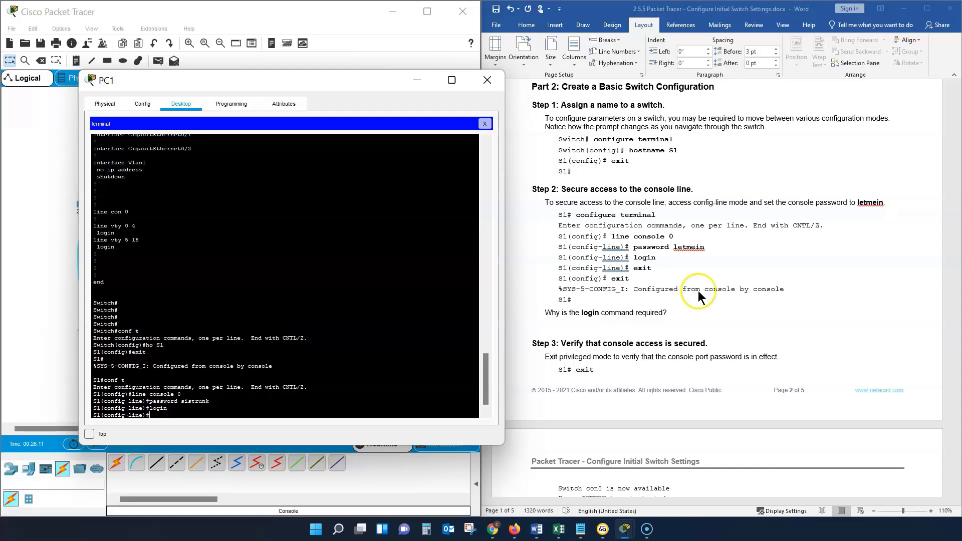
Step: Leave console line configuration mode with "exit" and return to privileged EXEC mode with "end"
type("exi")
key("BackSpace")
key("Return")
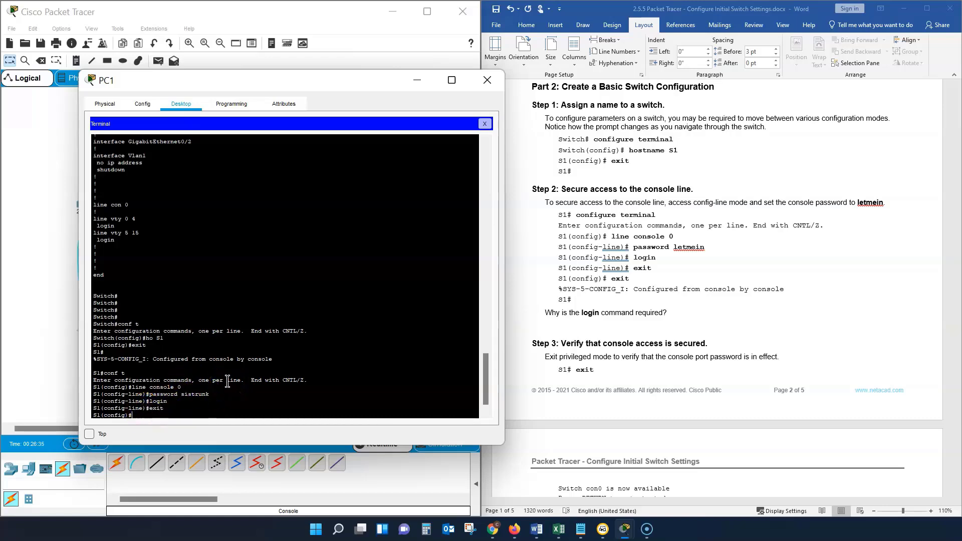
key("Return")
key("Return")
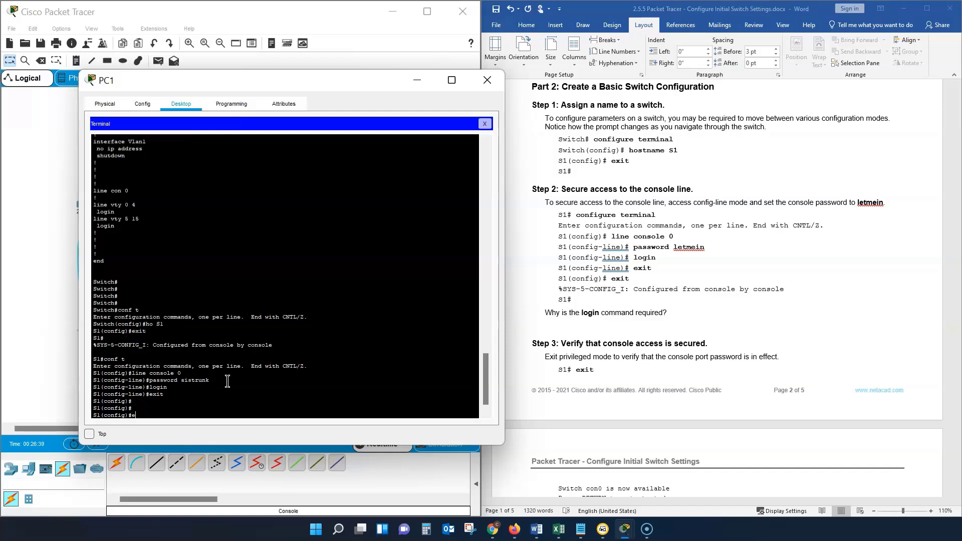
type("end")
key("Return")
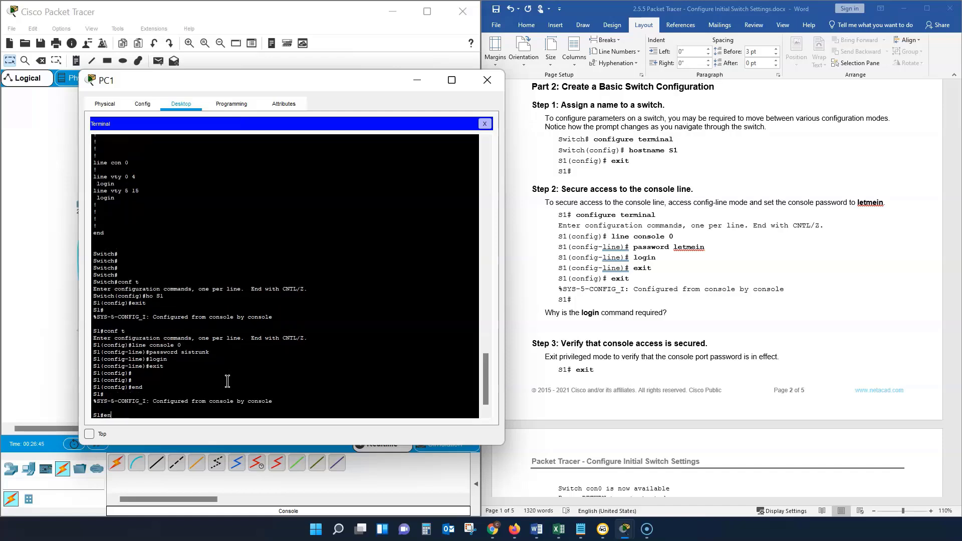
Step: Following Part 2 Step 3, verify console security by logging out with "exit" and back in with the console password, up to privileged EXEC mode
key("BackSpace")
type("xit")
key("Return")
key("Return")
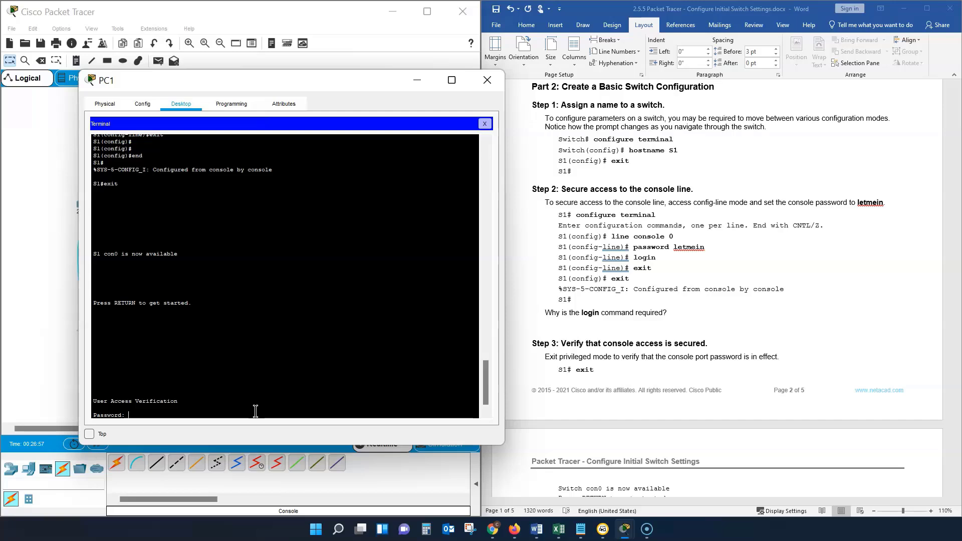
type("letmein")
key("Return")
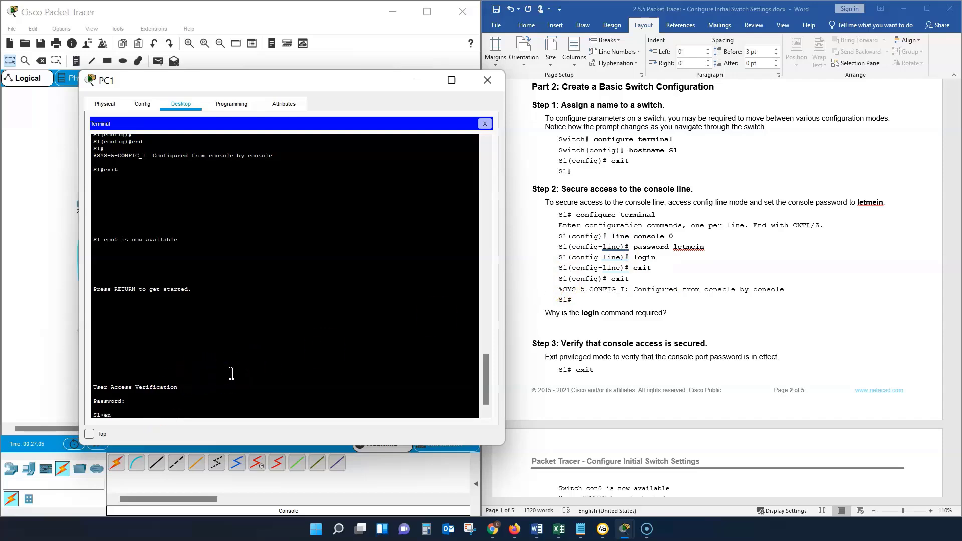
key("Return")
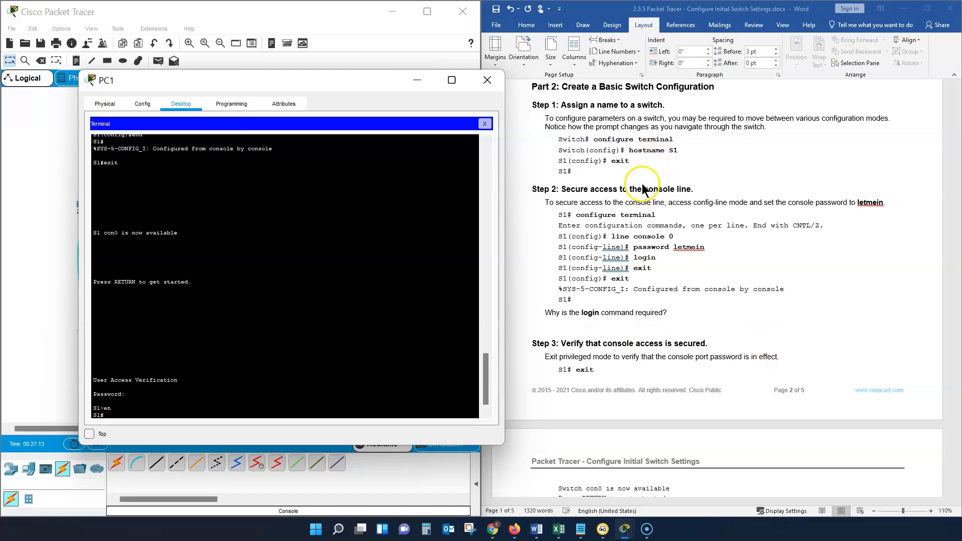
Step: Check the lab's Step 4 instructions, then repeat the "exit" logout and console password login, re-entering privileged EXEC mode with "en"
scroll(646, 276, "down", 5)
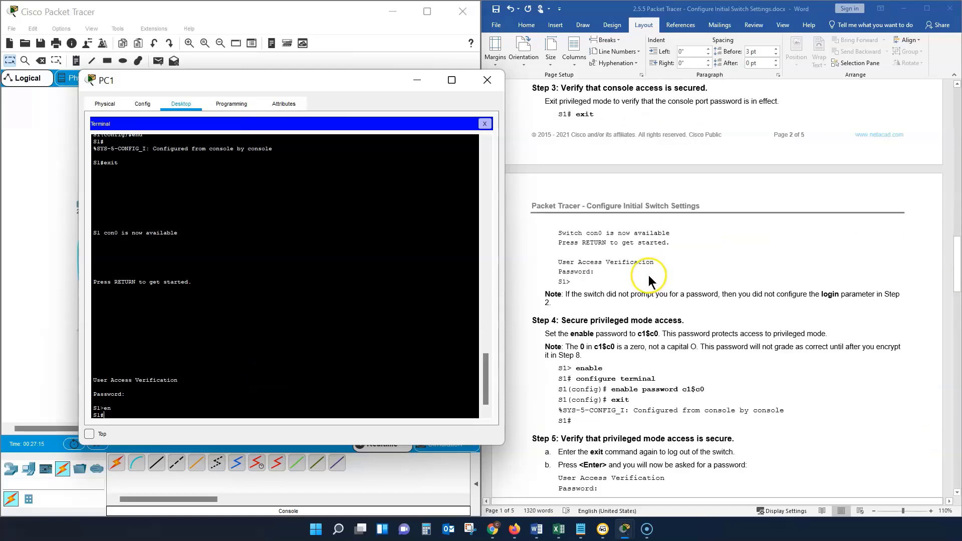
scroll(649, 278, "down", 2)
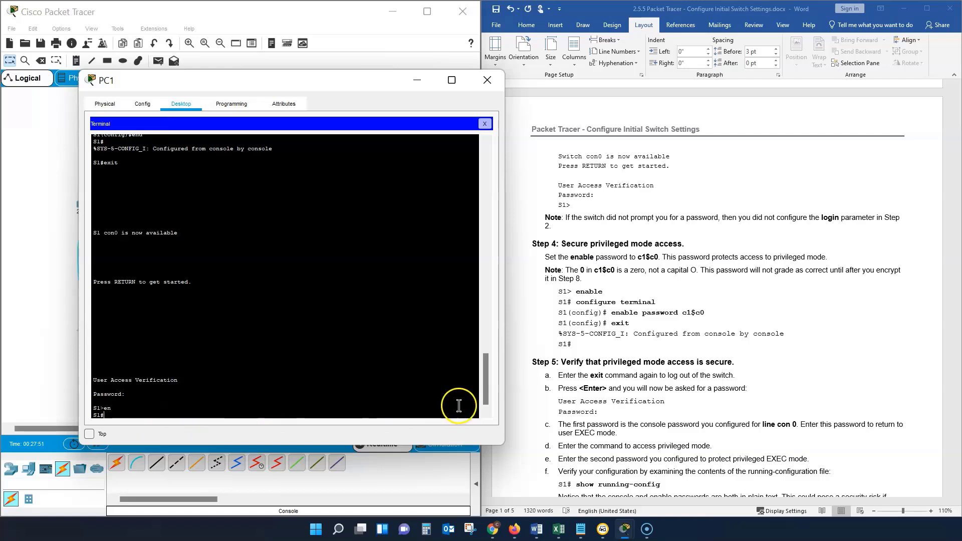
scroll(592, 256, "down", 2)
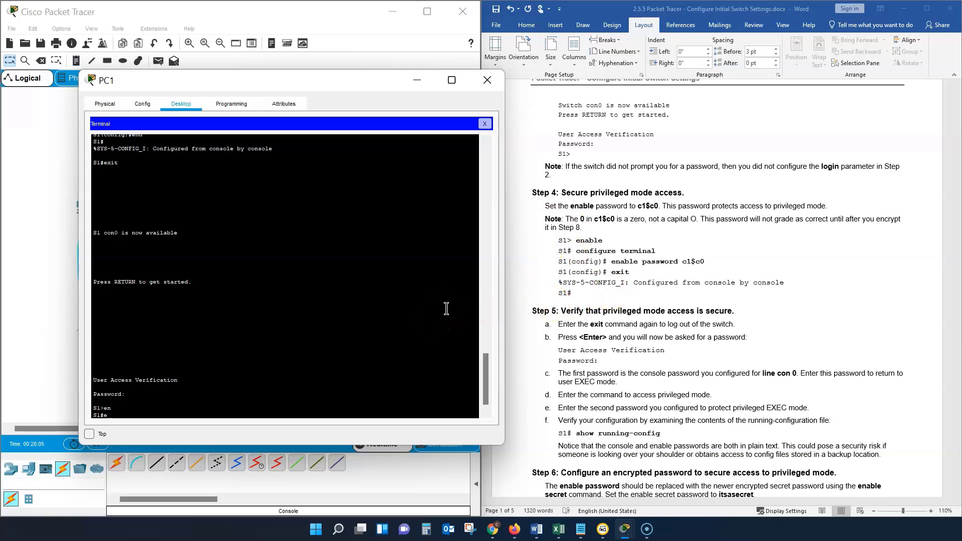
type("xit")
key("Return")
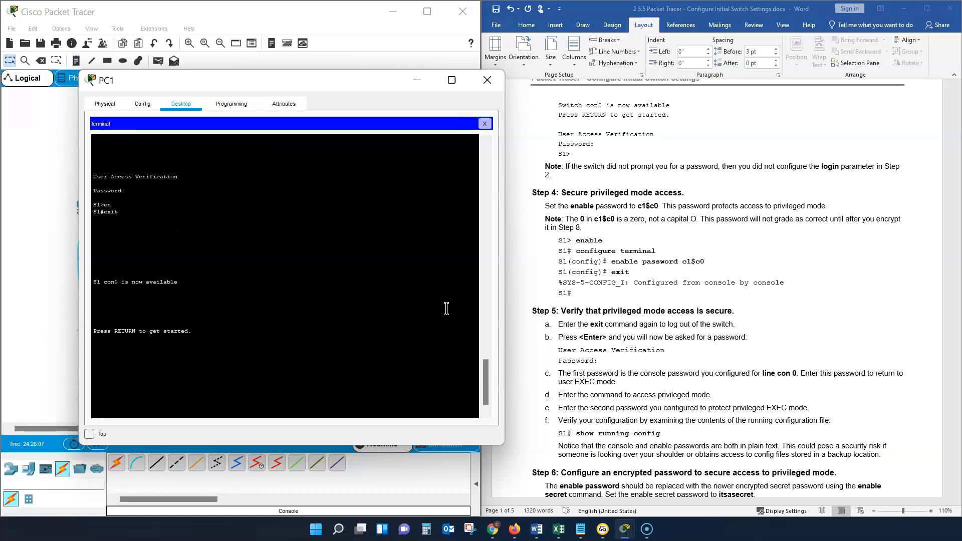
key("Return")
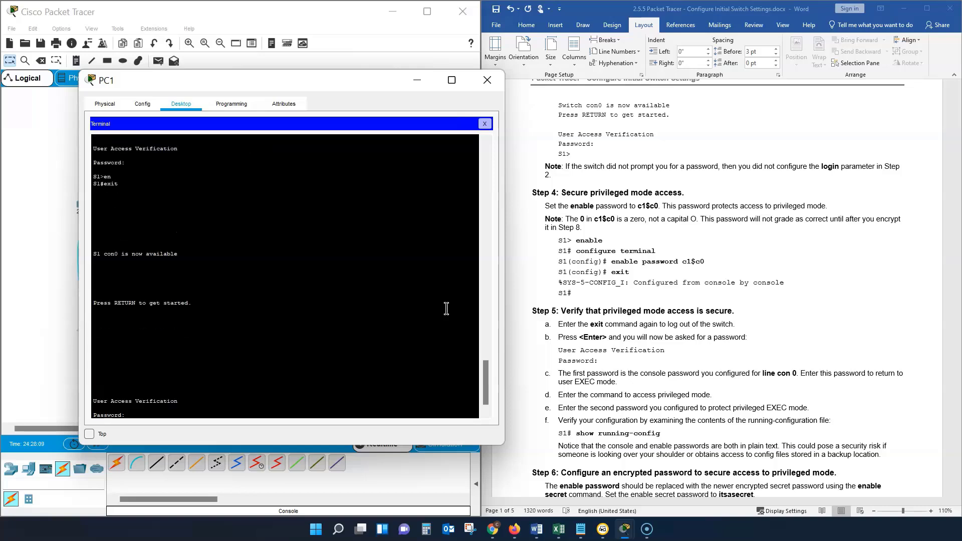
left_click(439, 310)
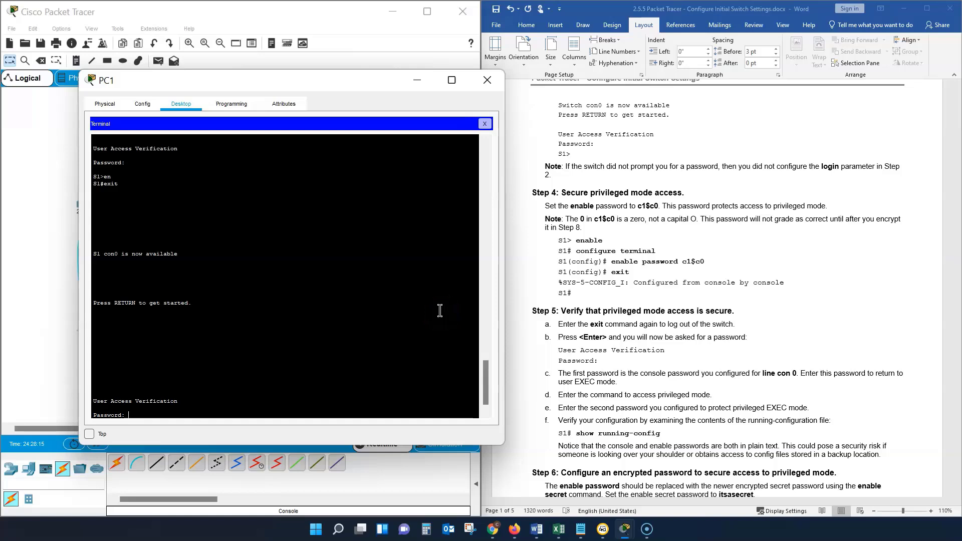
key("Return")
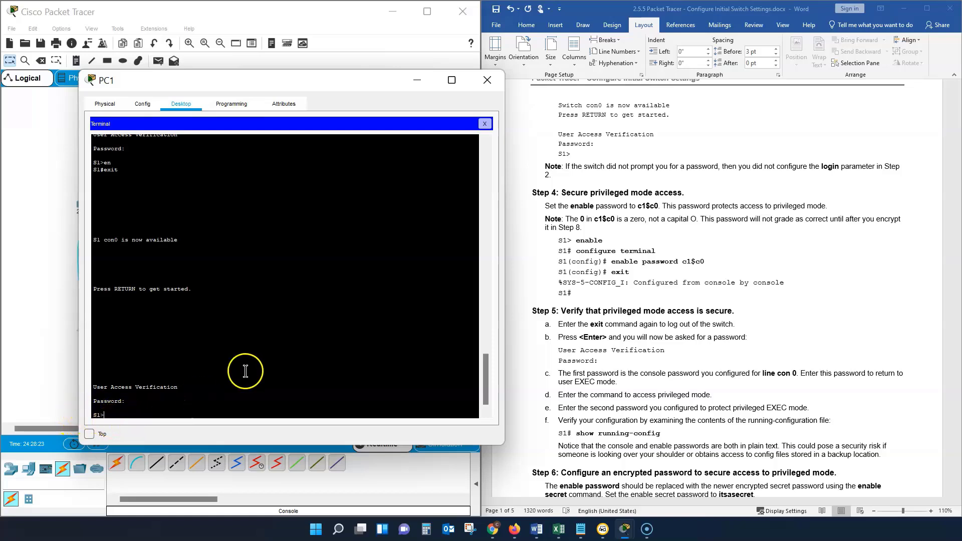
type("en")
key("Return")
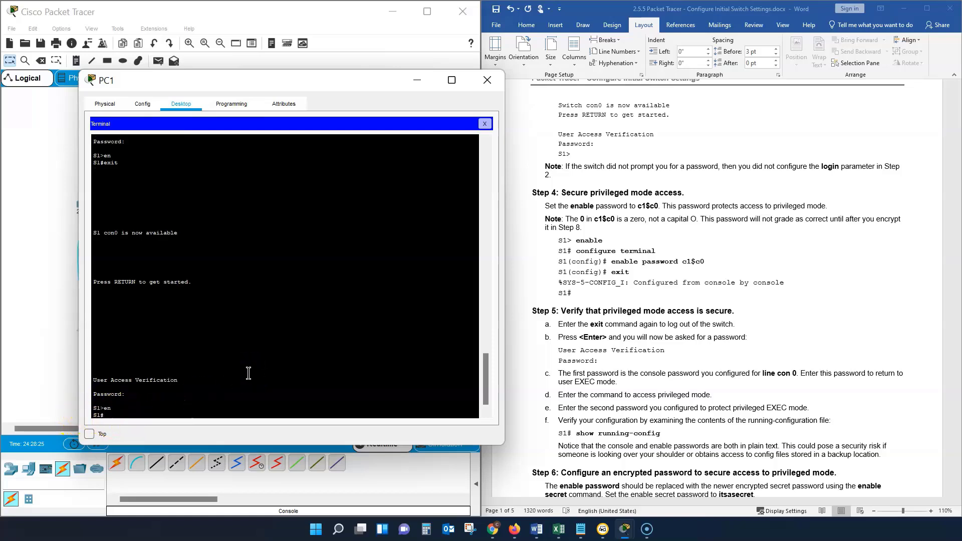
Step: Following Part 2 Step 4, enter global configuration mode with "conf t" and set the privileged mode password with "enable password"
type("conf t")
key("Return")
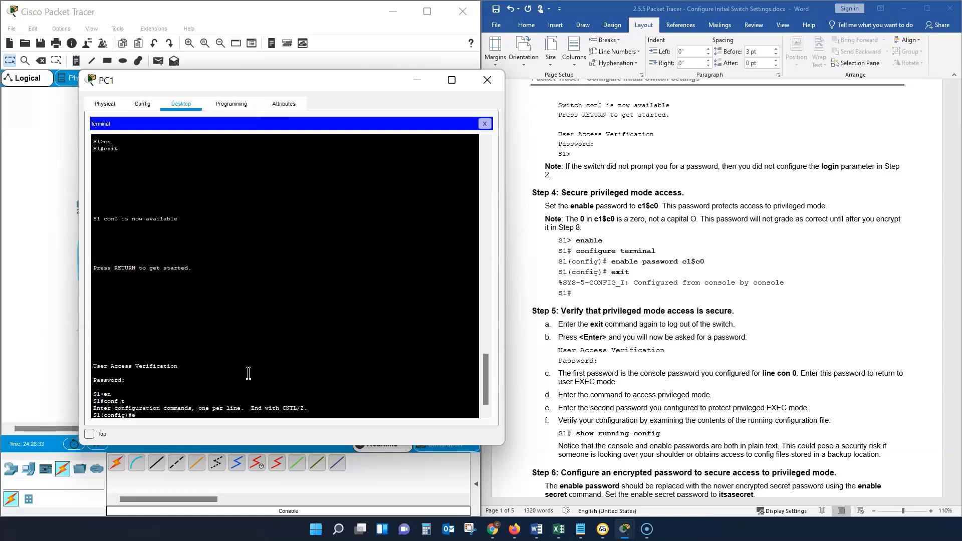
type("enable passwor")
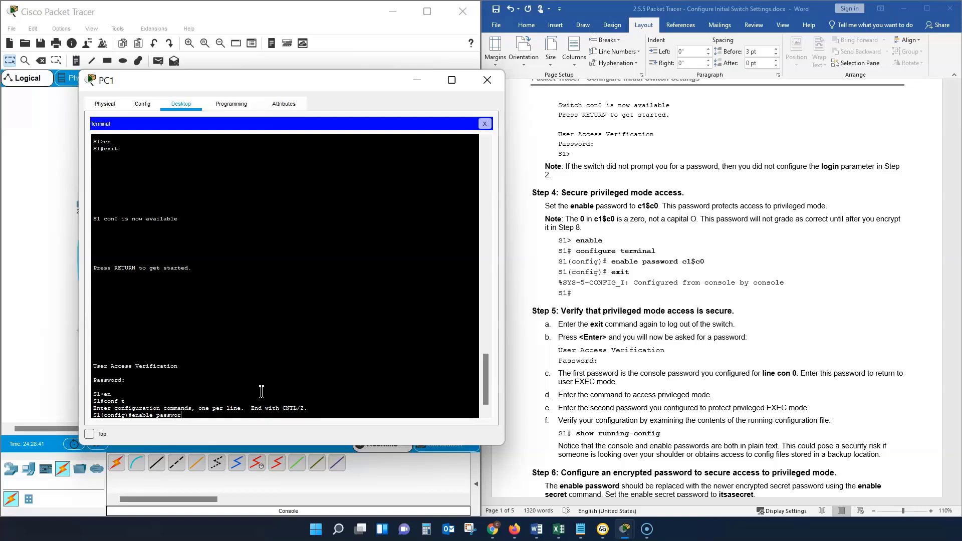
type("d sistrunk")
left_click(254, 392)
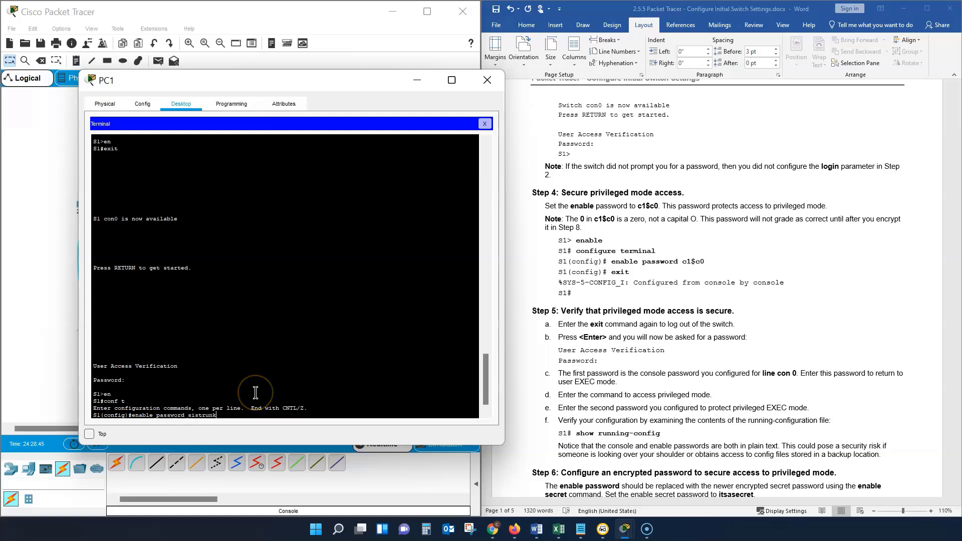
key("Return")
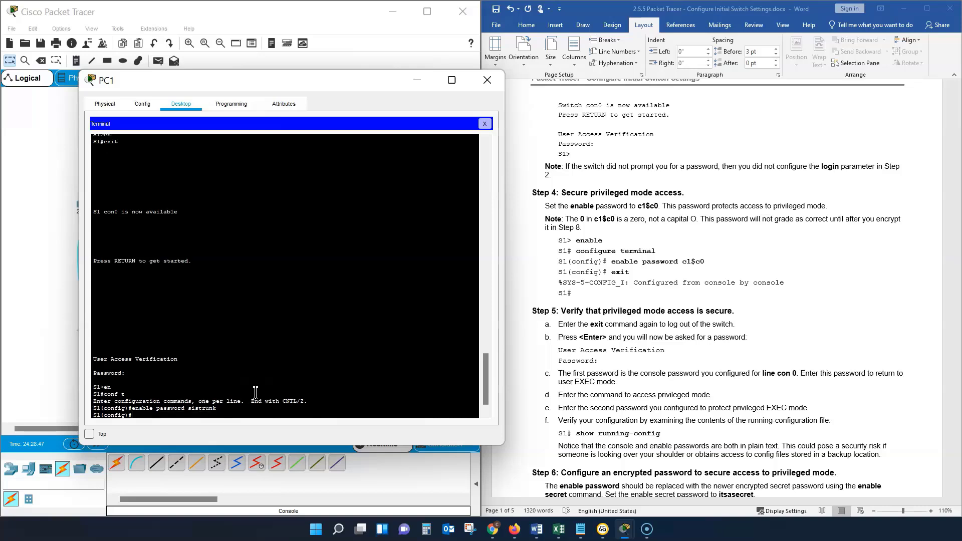
Step: Leave global configuration mode and log out of the switch with "exit", then bring up the console password prompt
type("exit")
key("Return")
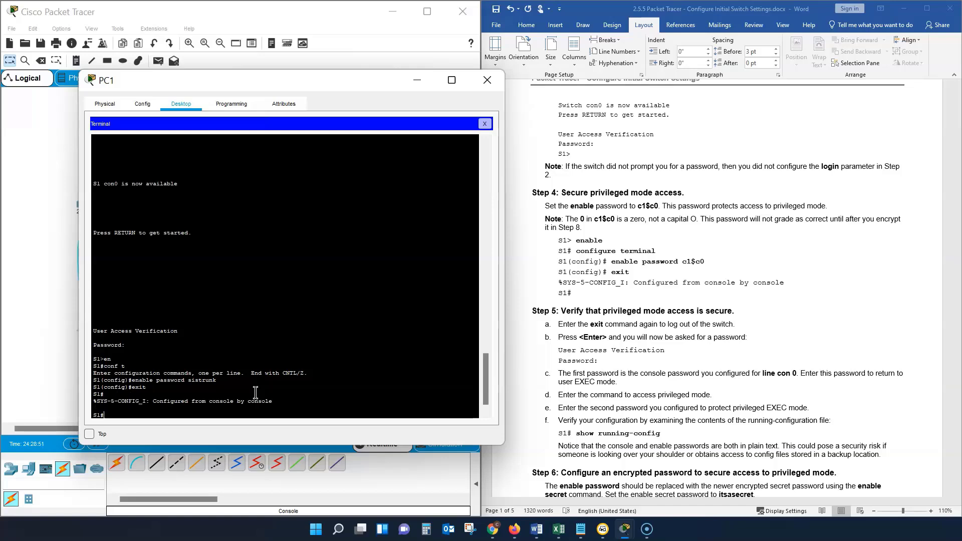
type("e")
key("BackSpace")
key("BackSpace")
type("xi")
key("Return")
key("Return")
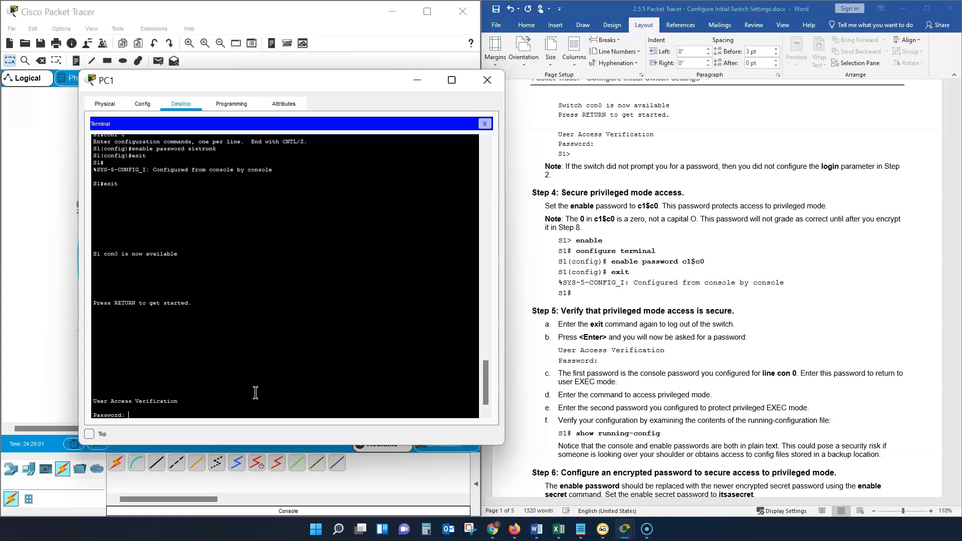
Step: Following Part 2 Step 5, log in with the console password and enter privileged EXEC mode with "en" and the enable password
key("Return")
left_click(251, 393)
type("e")
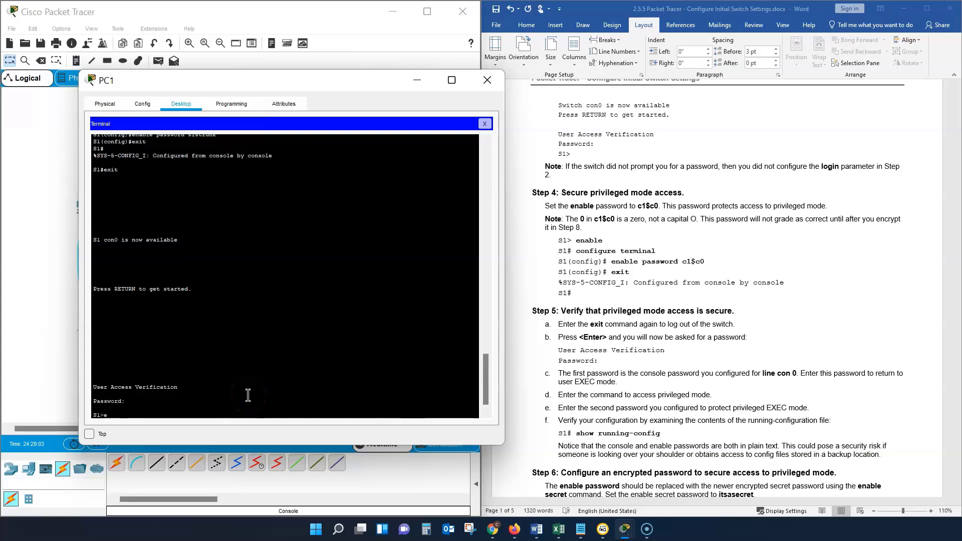
type("n")
key("Return")
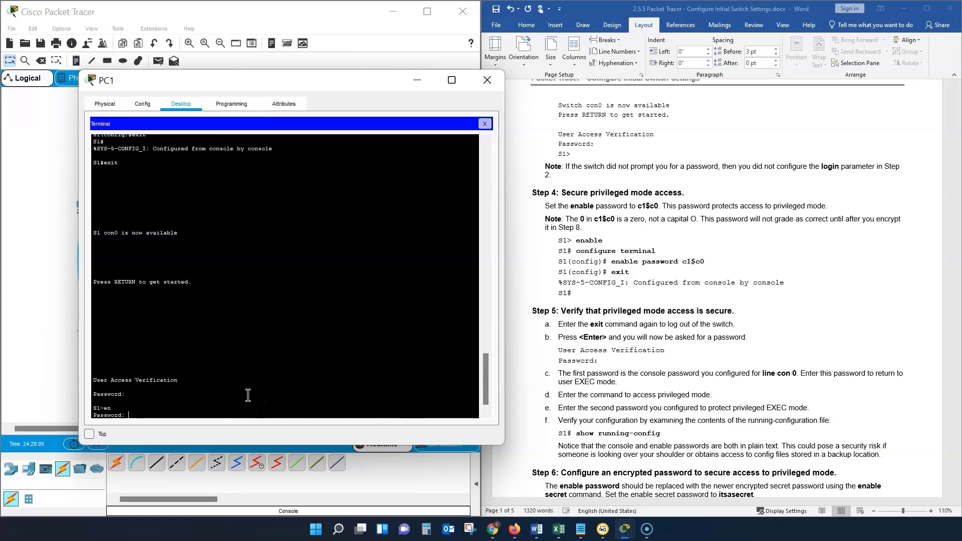
left_click(263, 404)
key("Return")
type("end")
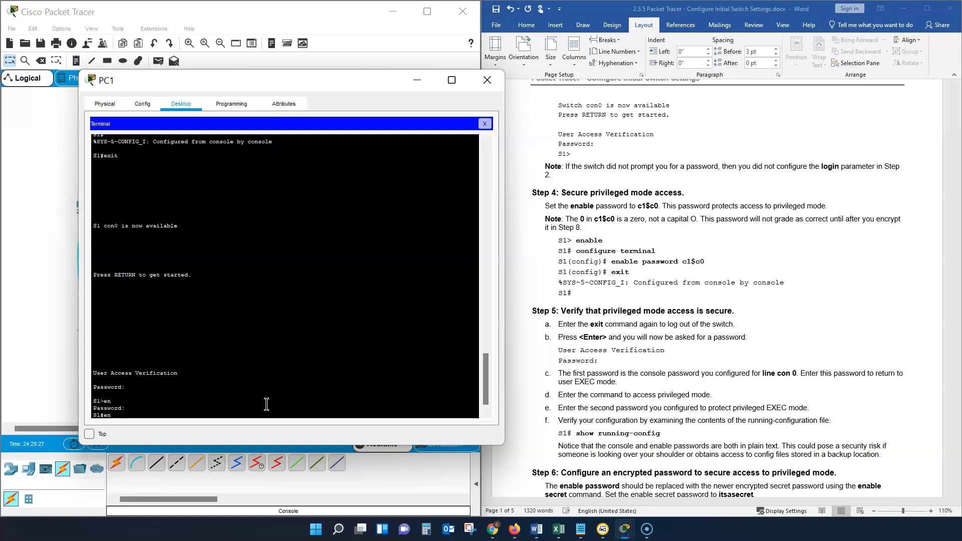
key("Return")
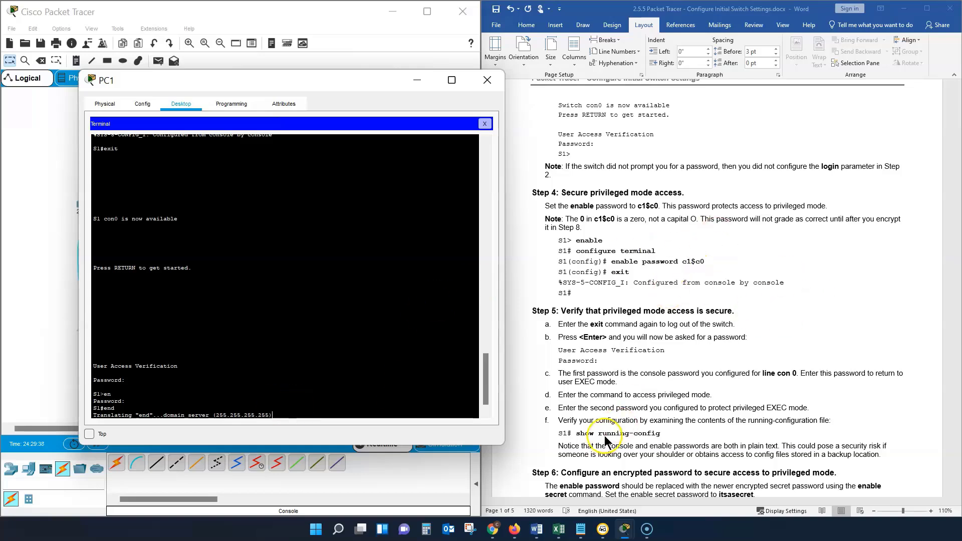
Step: Following Part 2 Step 6, set an encrypted privileged mode password with "enable secret" in global configuration mode and leave that mode with "exit"
scroll(609, 413, "down", 2)
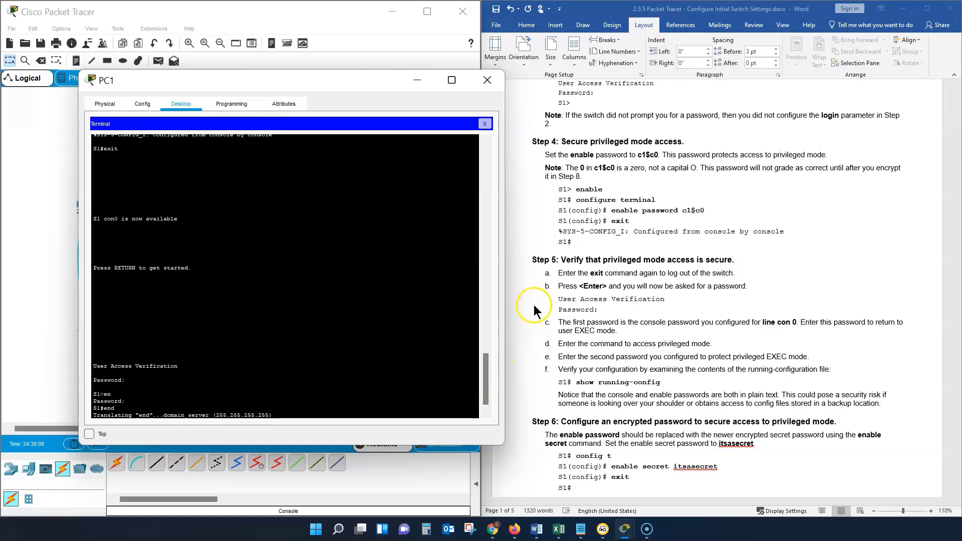
scroll(534, 302, "down", 4)
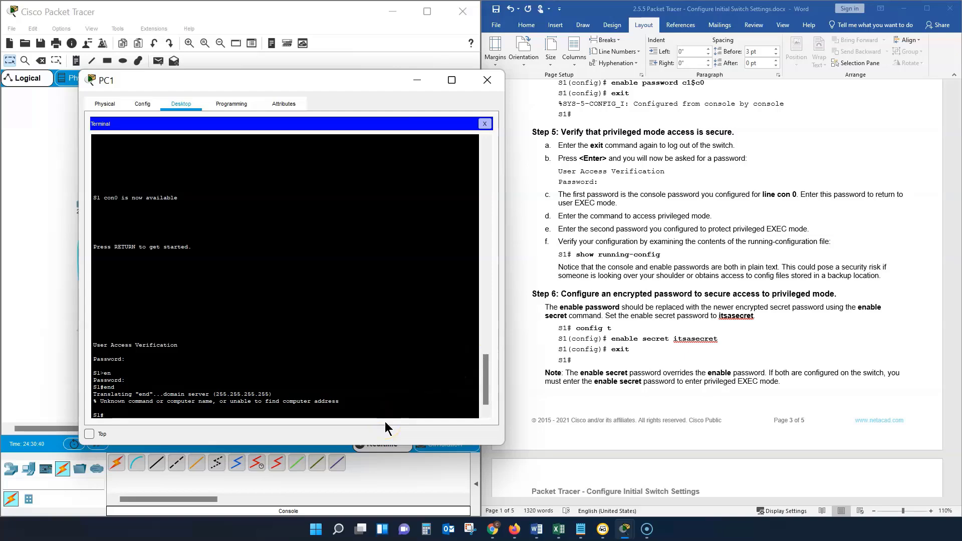
type("conftt")
key("Return")
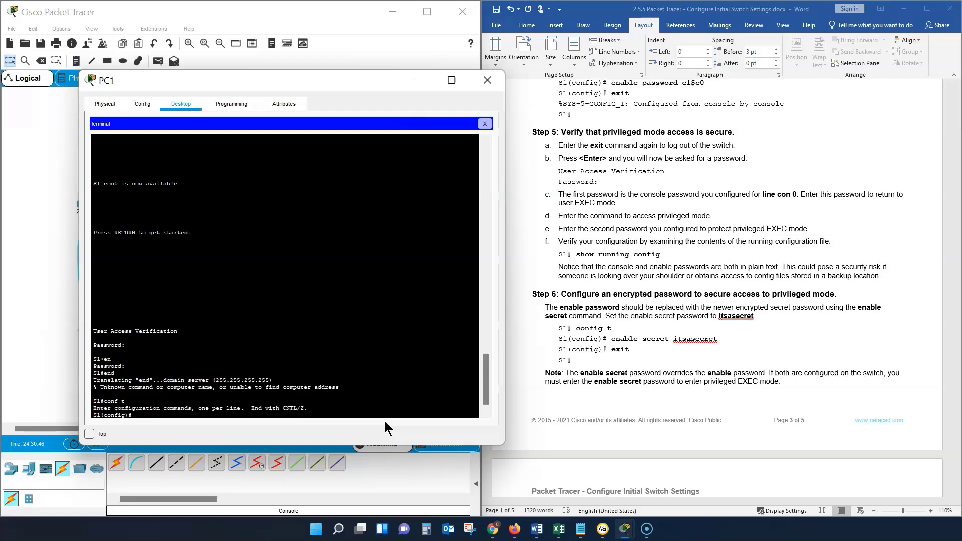
type("enable secret sistrunk1")
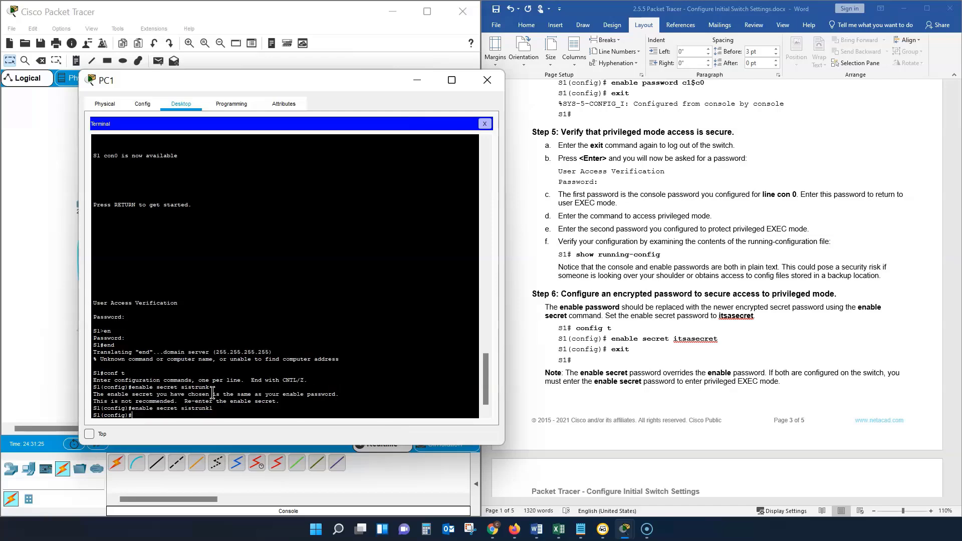
type("exit")
key("Return")
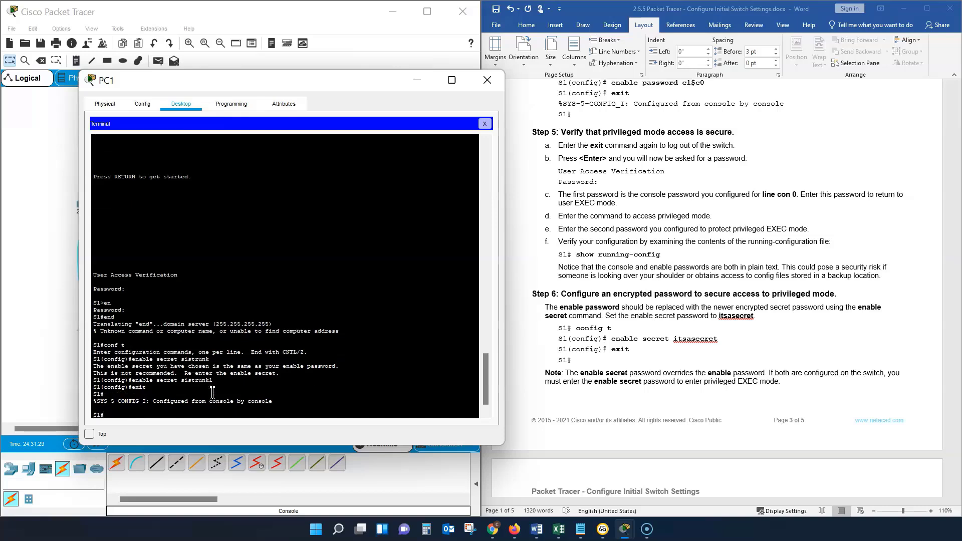
Step: Log out of S1 with "exit" and bring up the User Access Verification password prompt
left_click(236, 398)
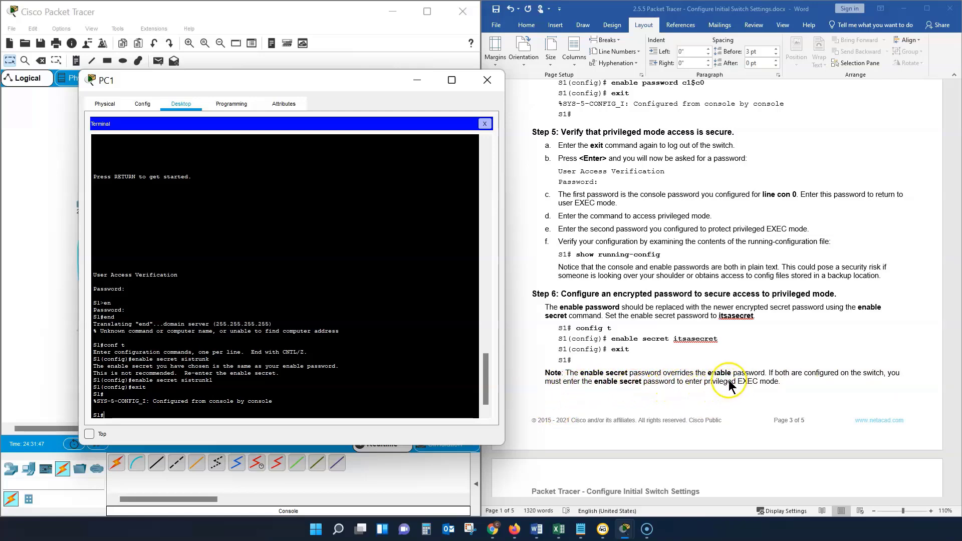
left_click(708, 401)
type("xi")
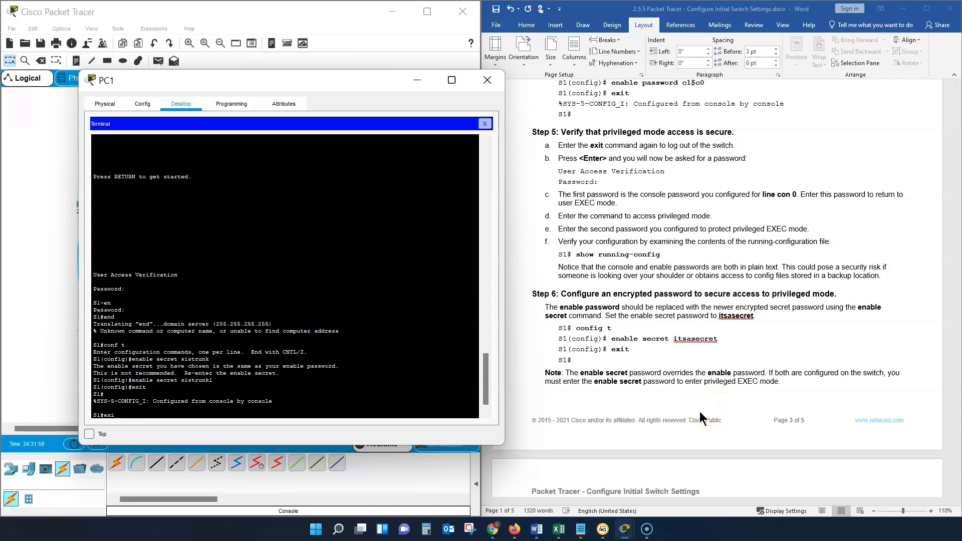
type("t")
key("Return")
key("Return")
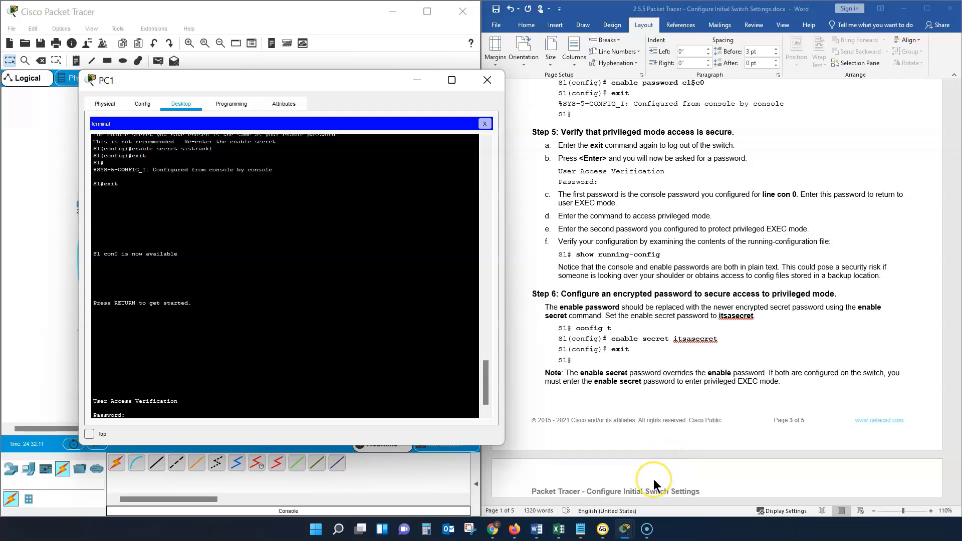
Step: Log in to S1 with the console password, then enter privileged EXEC mode with "en" and the enable secret password
key("Return")
type("en")
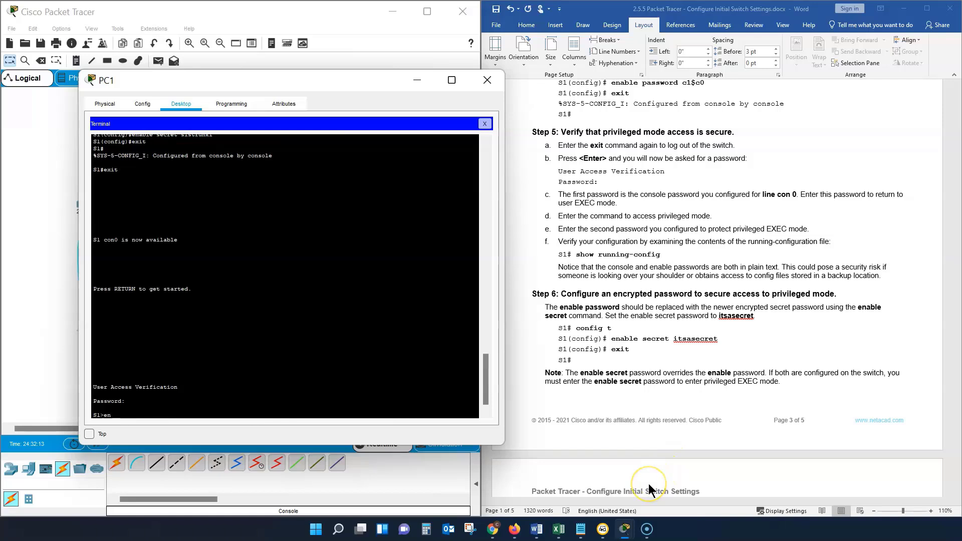
key("Return")
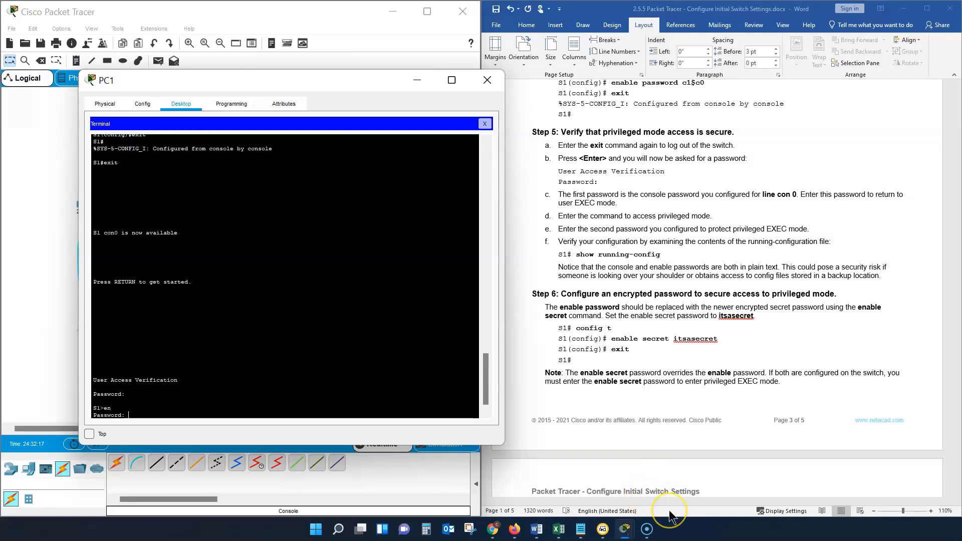
key("Return")
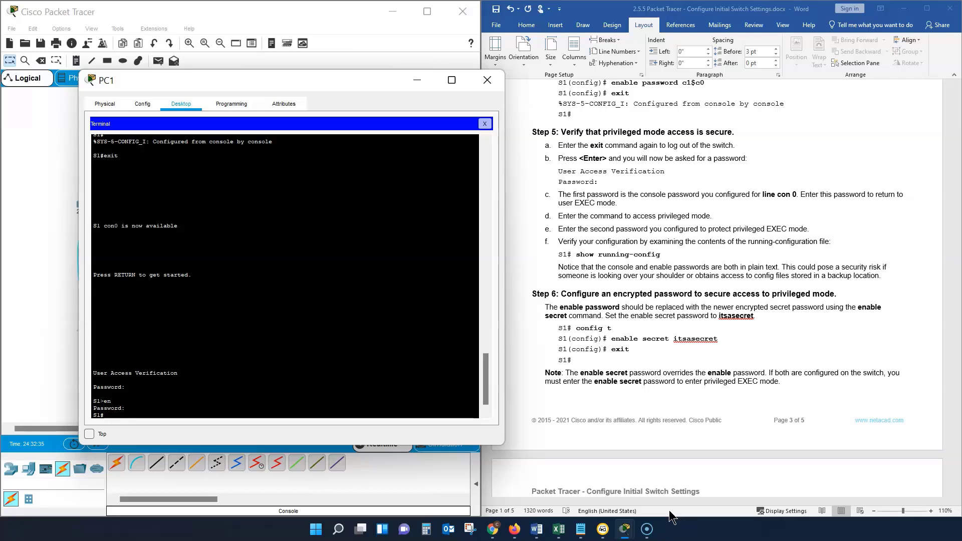
key("Return")
key("Return")
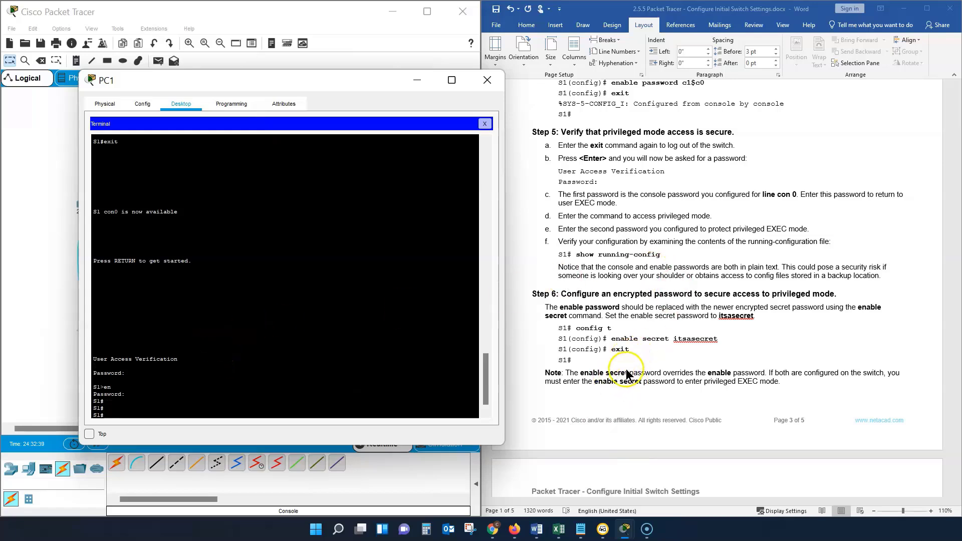
Step: Highlight the Step 6 note on the enable secret password in the lab document and read on through Steps 7 and 8
scroll(651, 351, "down", 1)
left_click(781, 330)
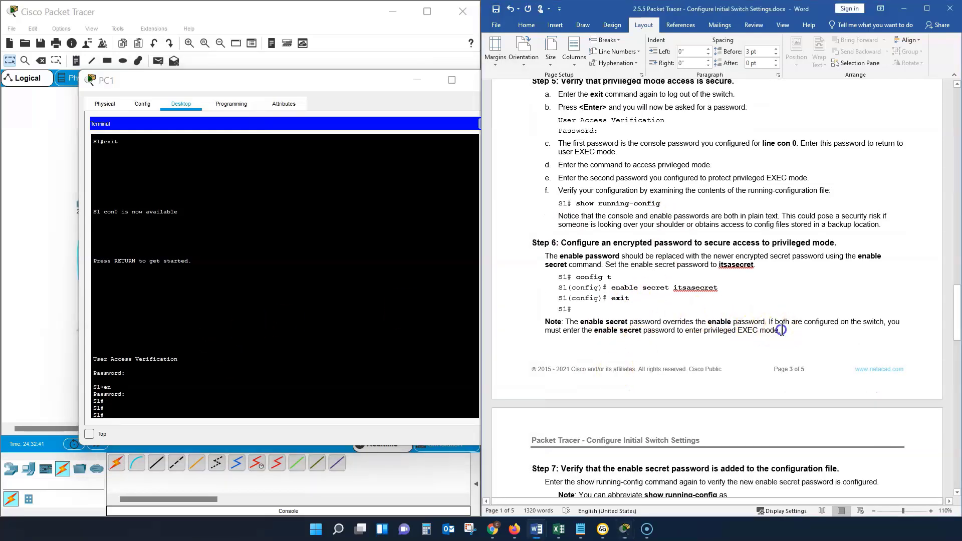
left_click_drag(780, 330, 565, 322)
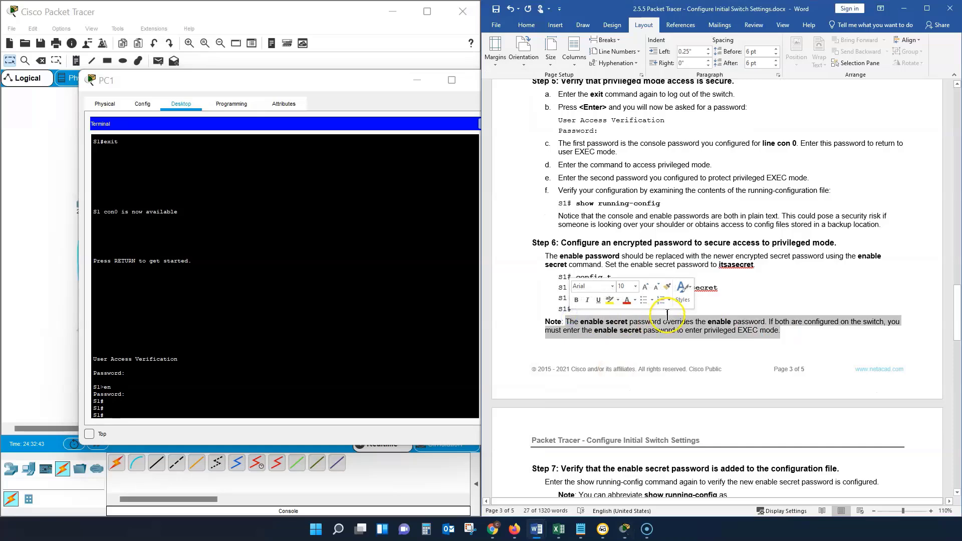
scroll(667, 314, "down", 5)
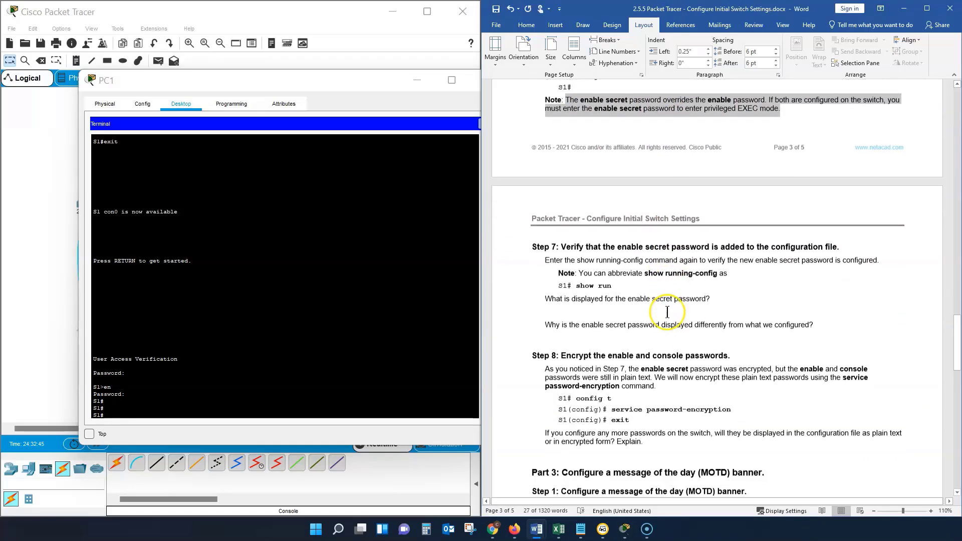
scroll(667, 312, "down", 1)
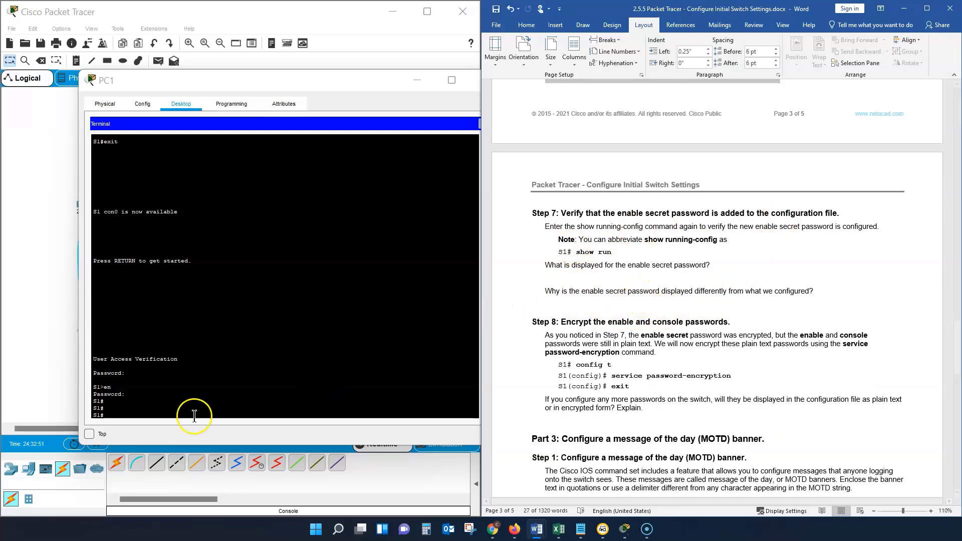
Step: Following Part 2 Step 7, display the running configuration of S1 with "show run"
left_click(118, 415)
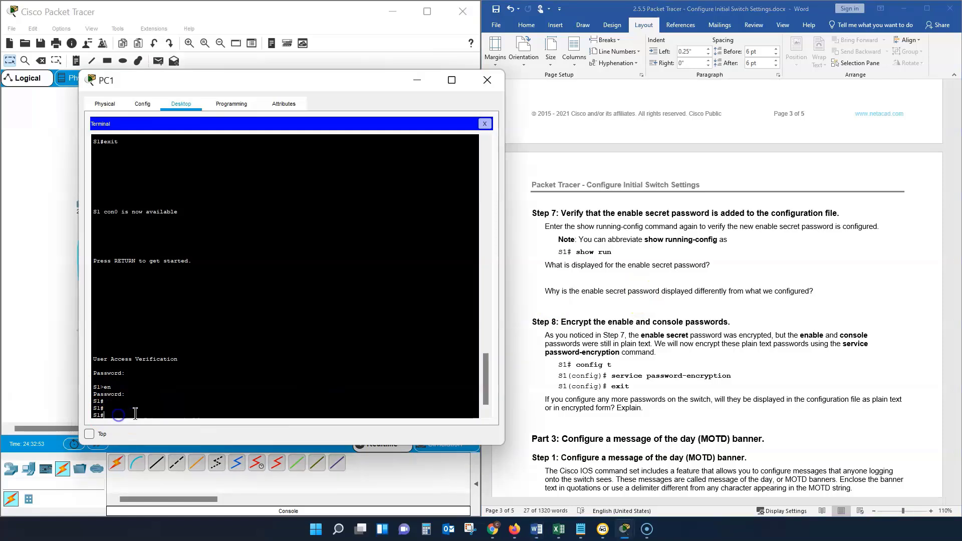
type("sh")
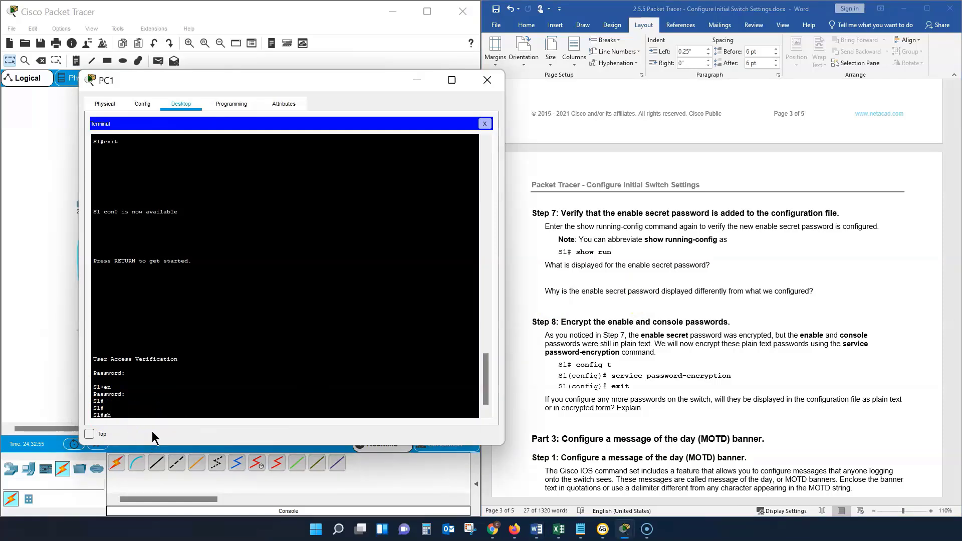
type("ow ")
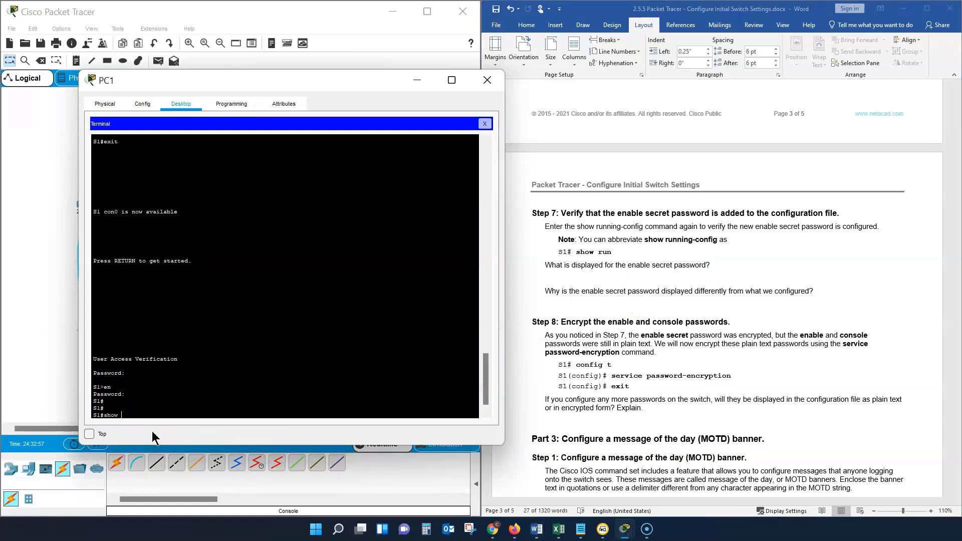
type("run")
key("Return")
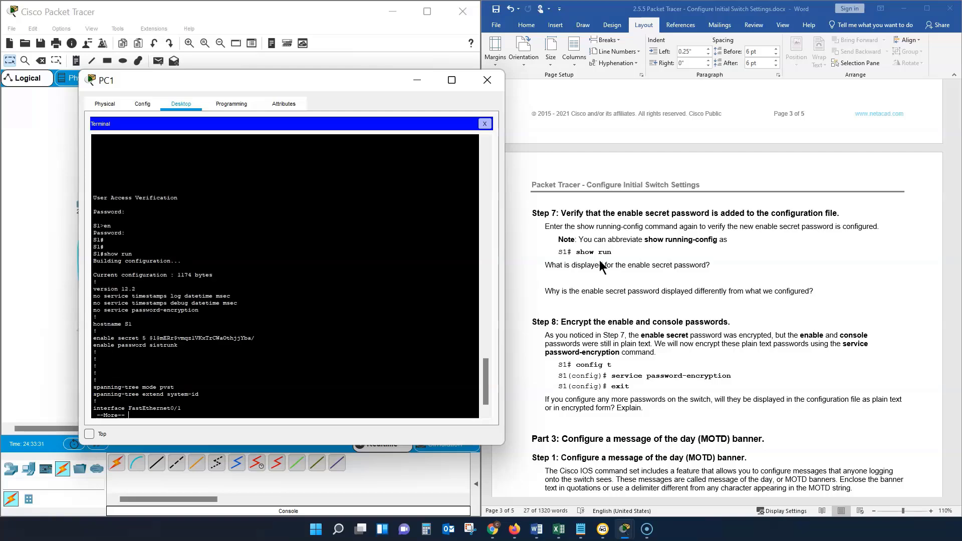
Step: Advance the running-config listing past the interfaces to the console and vty line settings at its end
key("Return")
key("Return")
key("Return")
key("Return")
key("Return")
key("Return")
key("Return")
key("Return")
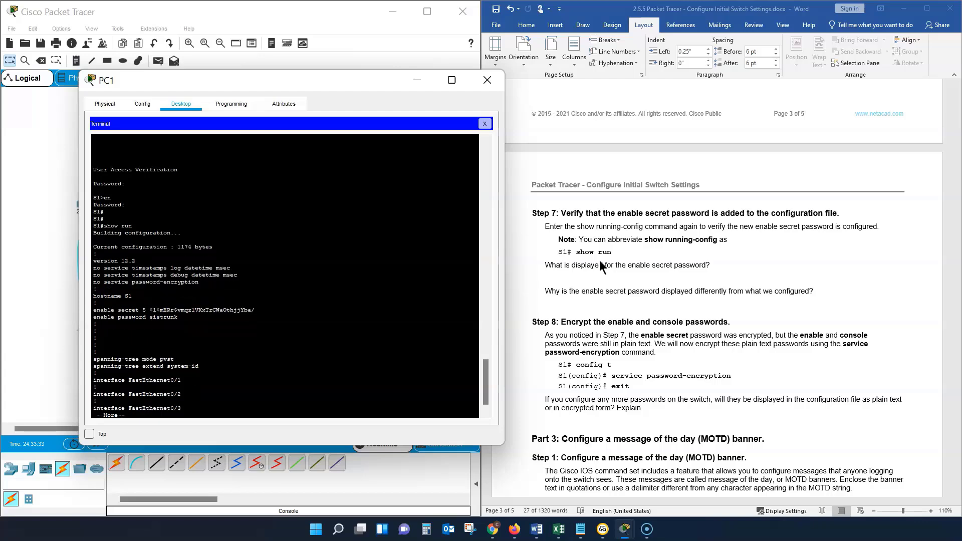
key("Return")
key("Return")
key("Return")
key("Return")
key("Return")
key("Return")
key("Return")
key("Return")
key("Return")
key("Return")
key("Return")
key("Return")
key("Return")
key("Return")
key("Return")
key("Return")
key("Return")
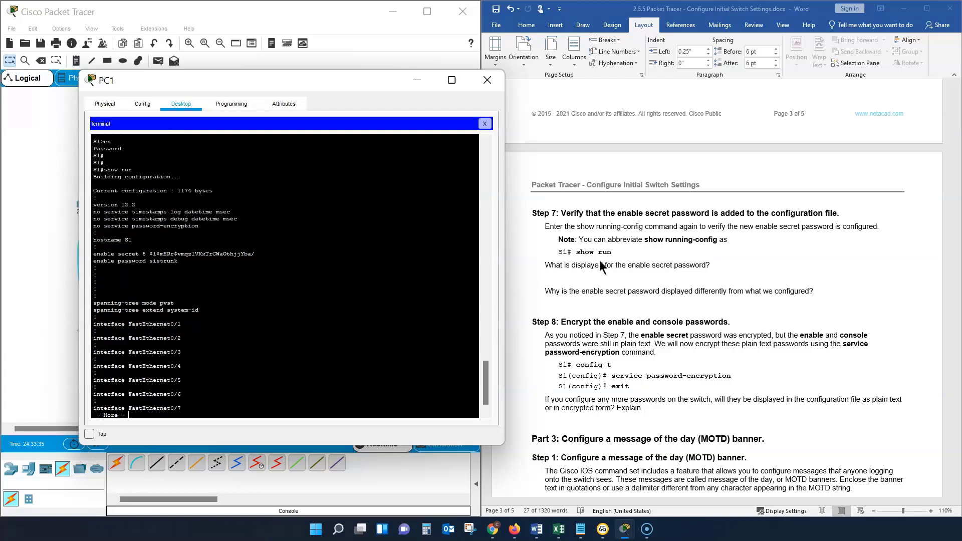
key("Return")
key("Return")
key("Return")
key("Return")
key("Return")
key("Return")
key("Return")
key("Return")
key("Return")
key("Return")
key("Return")
key("Return")
key("Return")
key("Return")
key("Return")
key("Return")
key("Return")
key("Return")
key("Return")
key("Return")
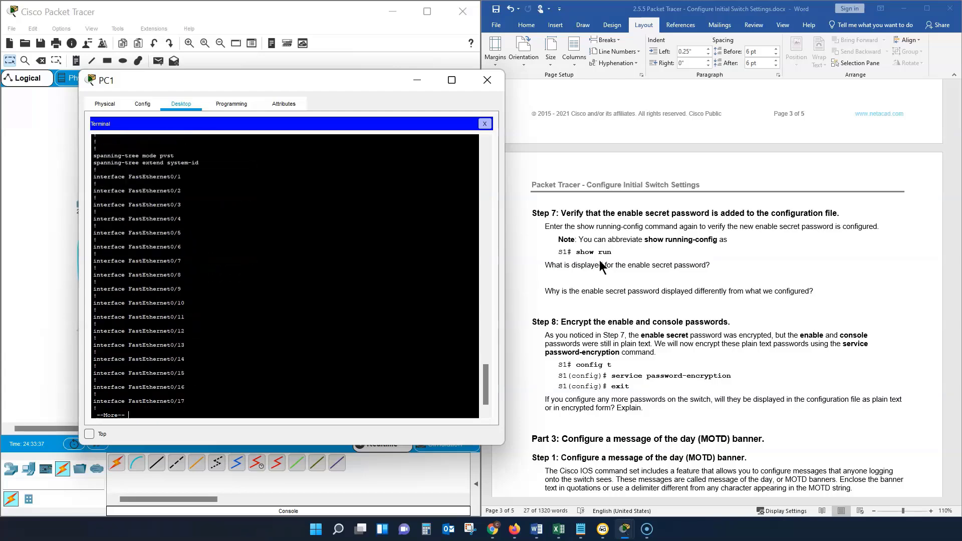
key("Return")
key("Return")
key("Return")
key("Return")
key("Return")
key("Return")
key("Return")
key("Return")
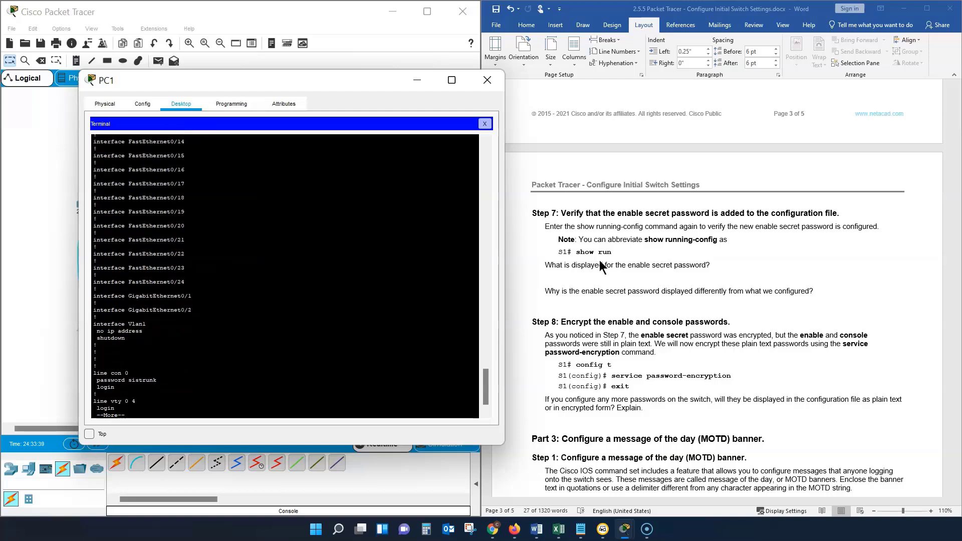
key("Return")
key("Return")
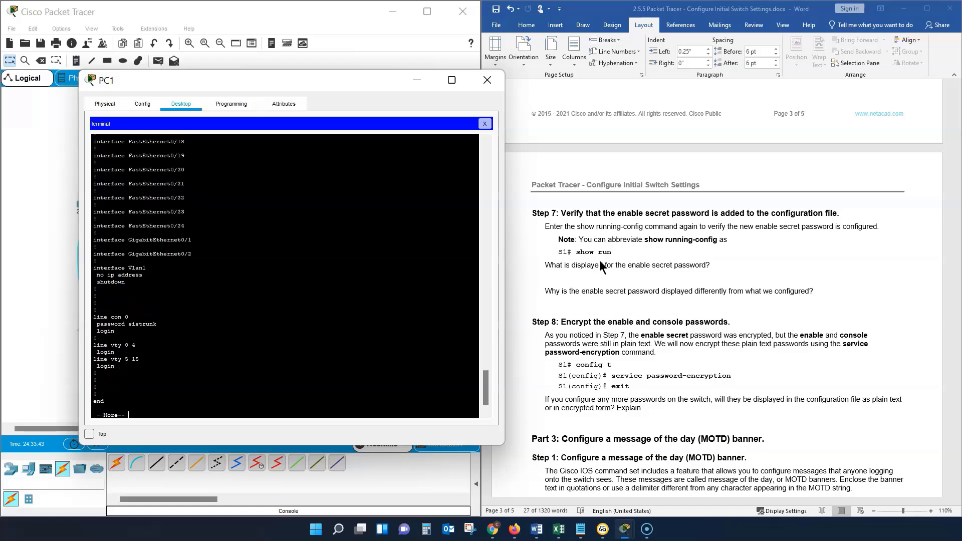
Step: Compare the enable secret, enable password and line con 0 password entries in the running configuration, then close the listing
scroll(197, 266, "up", 15)
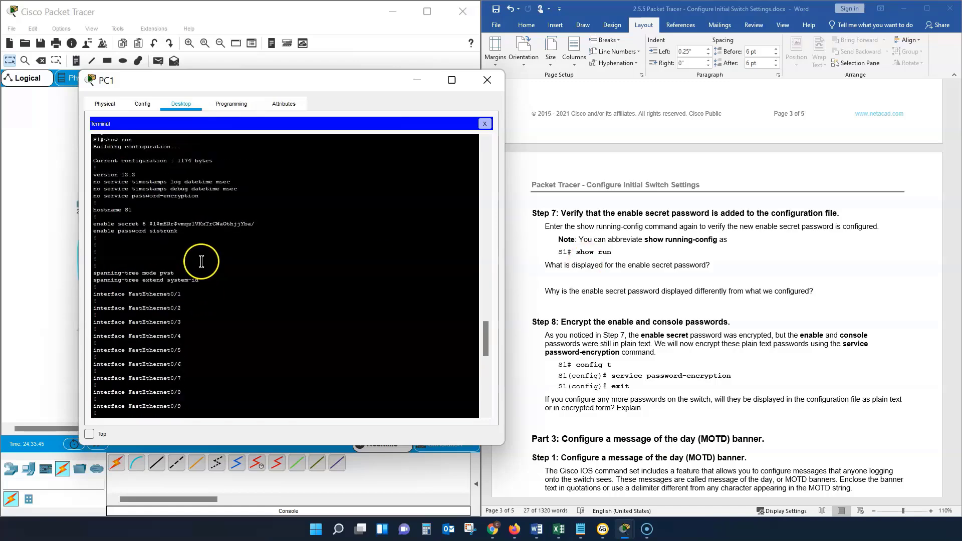
scroll(201, 261, "up", 4)
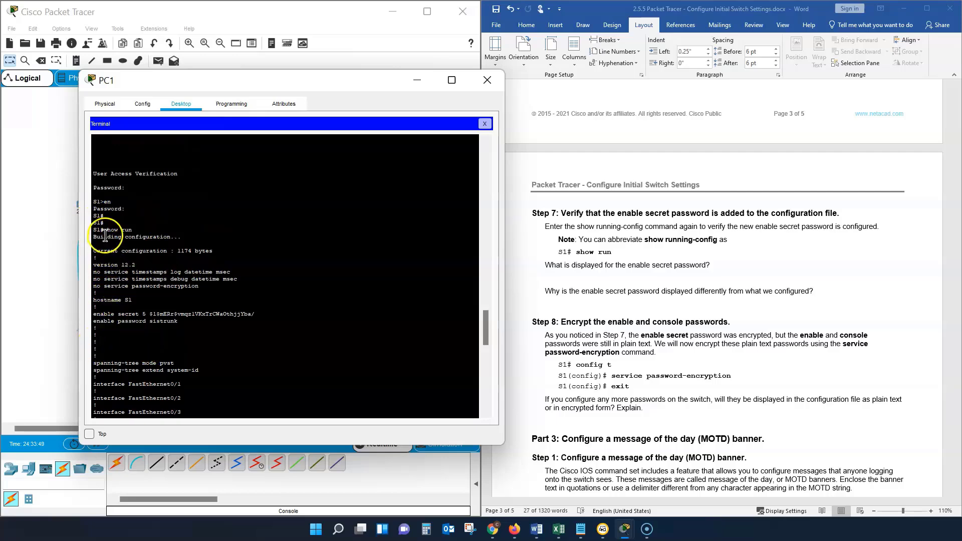
scroll(196, 270, "down", 5)
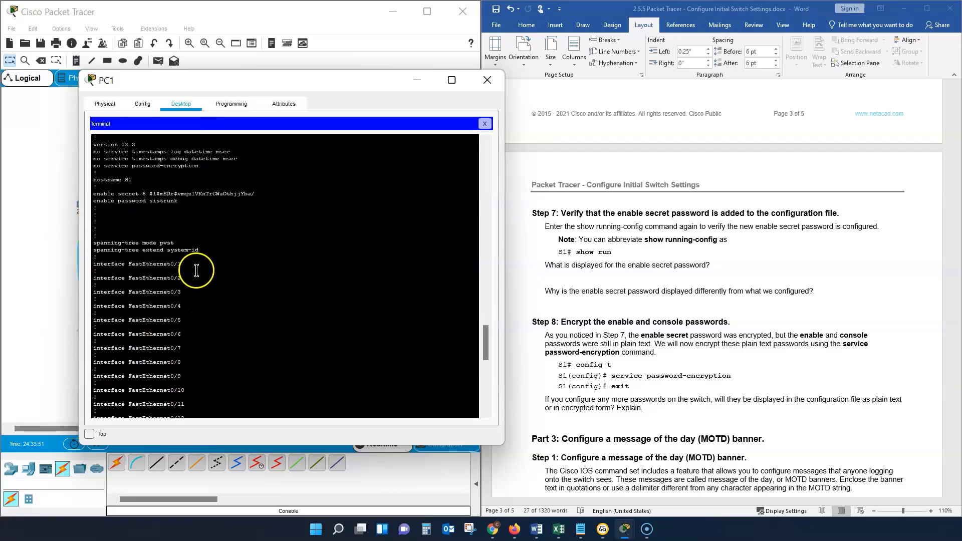
scroll(197, 271, "down", 15)
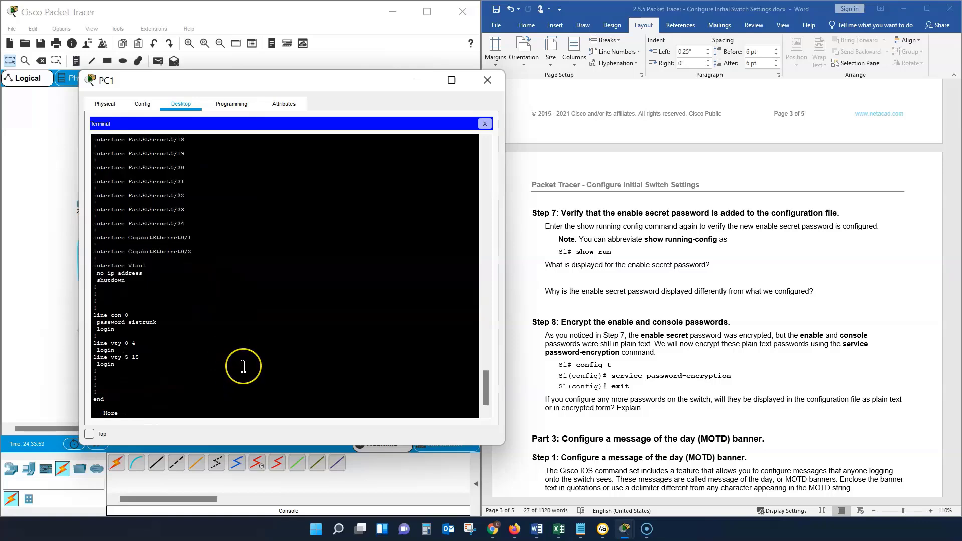
key("space")
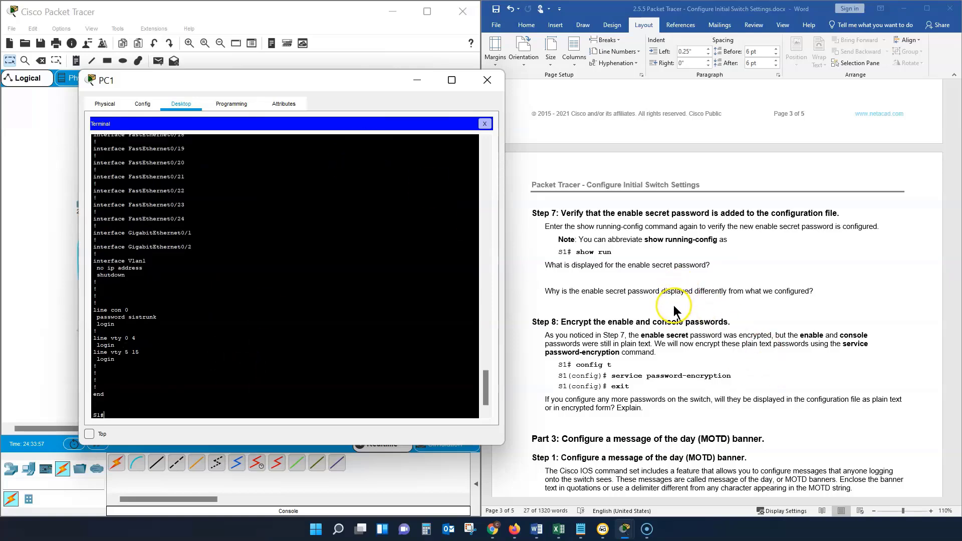
Step: Read the Step 8 password encryption instructions and check them against the enable and console password entries in the S1 configuration
scroll(674, 308, "down", 1)
scroll(636, 295, "down", 2)
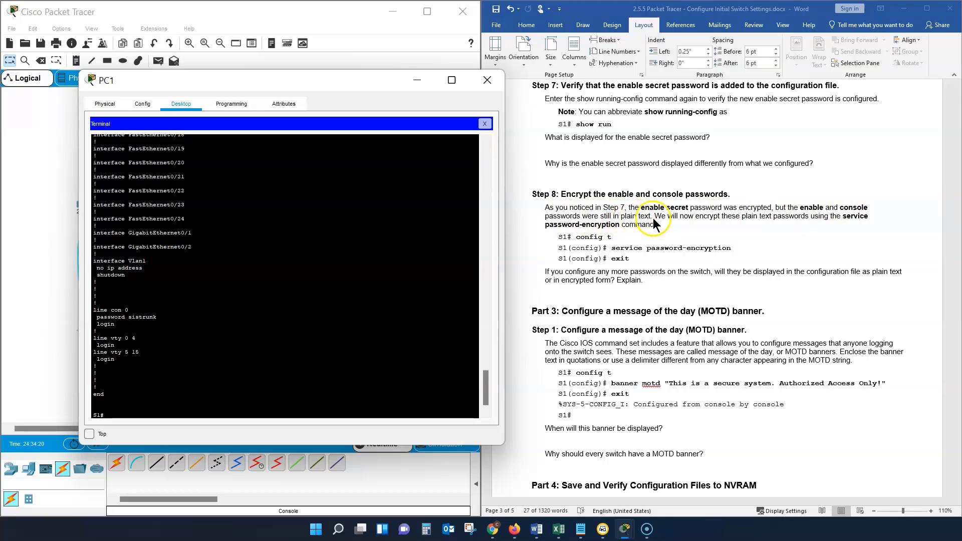
scroll(232, 288, "up", 3)
scroll(233, 282, "down", 4)
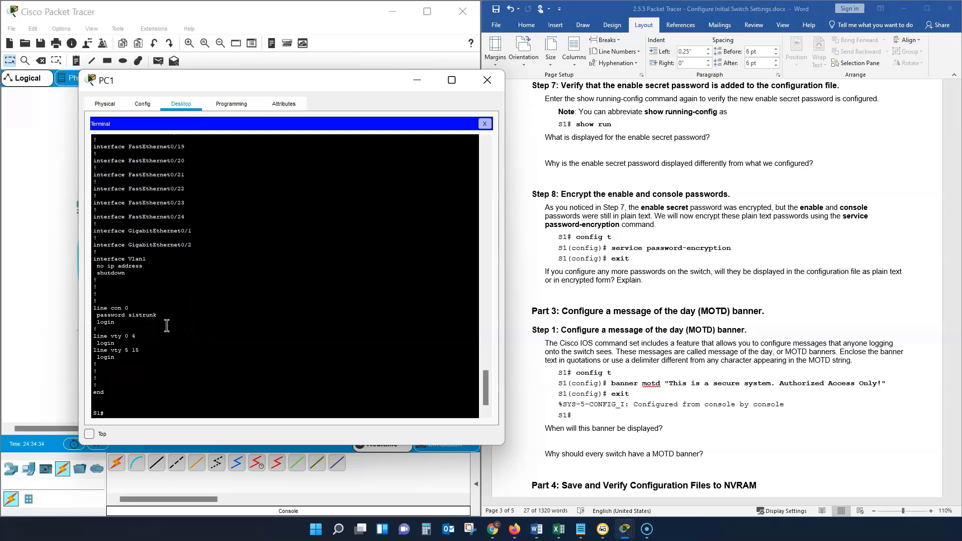
scroll(167, 325, "up", 20)
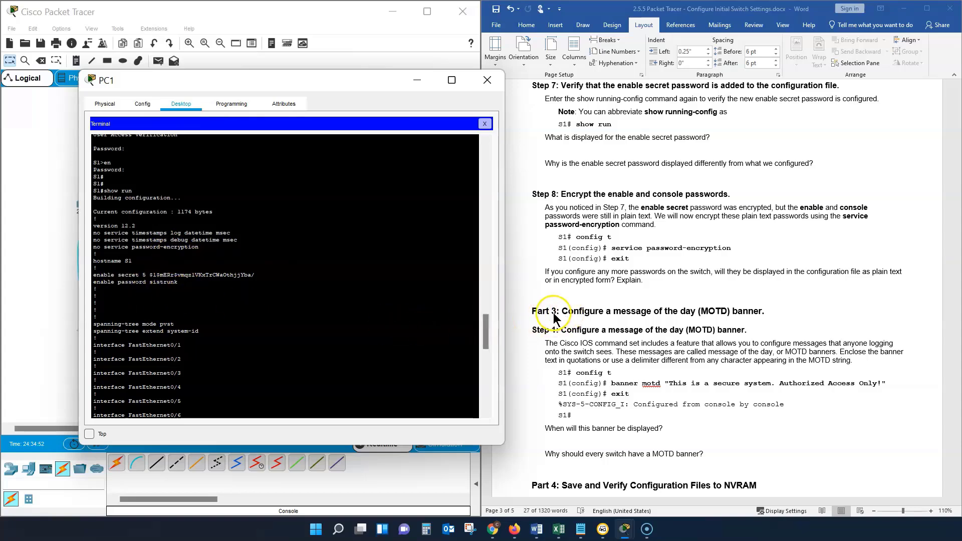
scroll(210, 281, "down", 15)
scroll(210, 284, "down", 2)
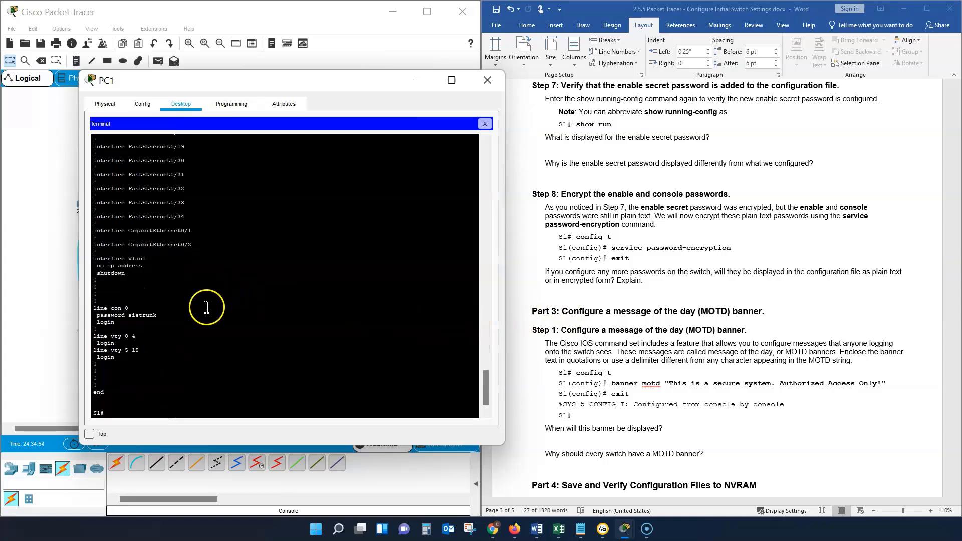
Step: Following Part 2 Step 8, enter global configuration mode with "conf t" and encrypt the plain text passwords with "service password-encryption"
left_click(94, 412)
type("co")
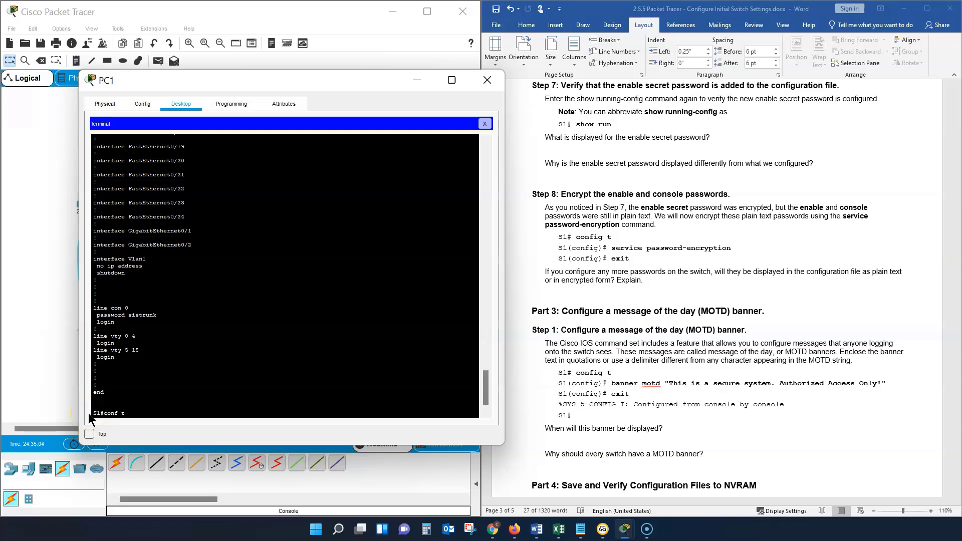
type("nf t")
key("Return")
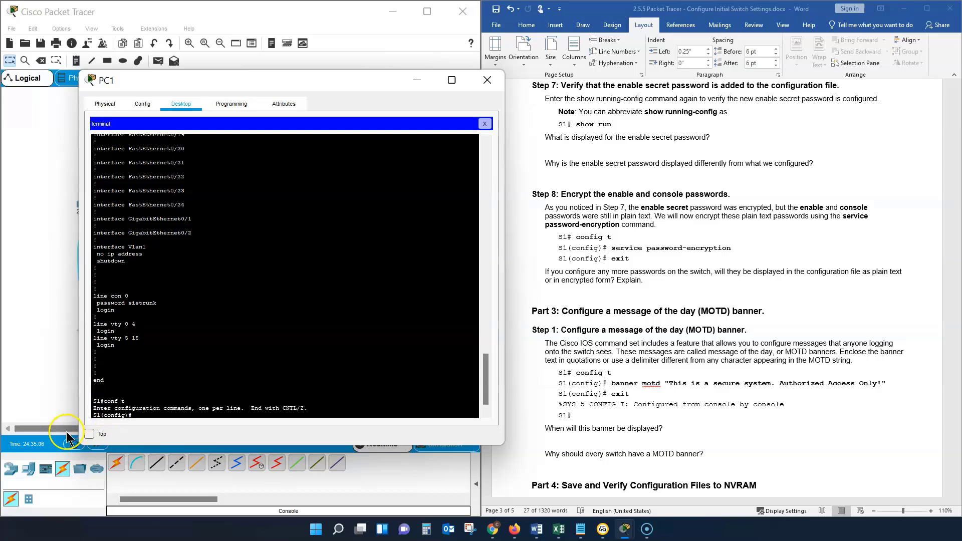
type("sev")
key("BackSpace")
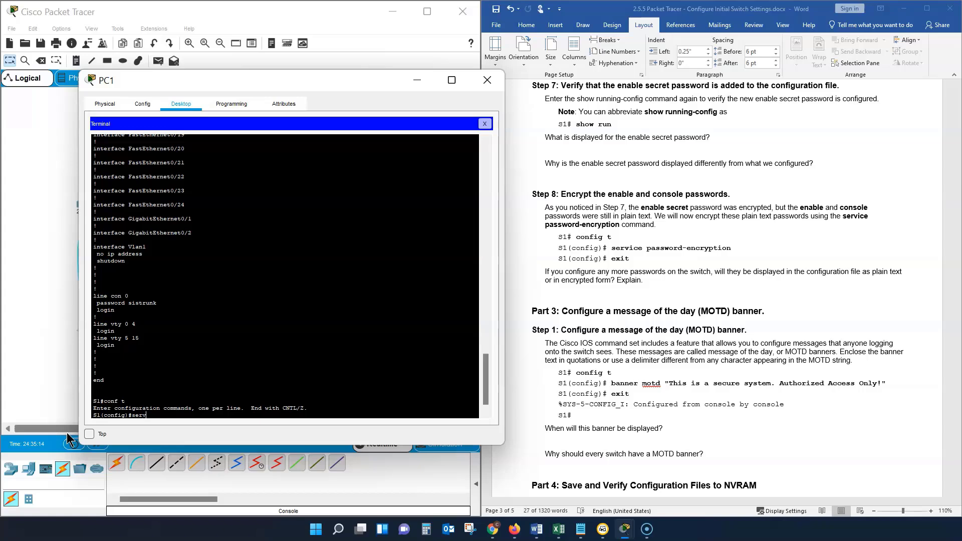
type("rvi")
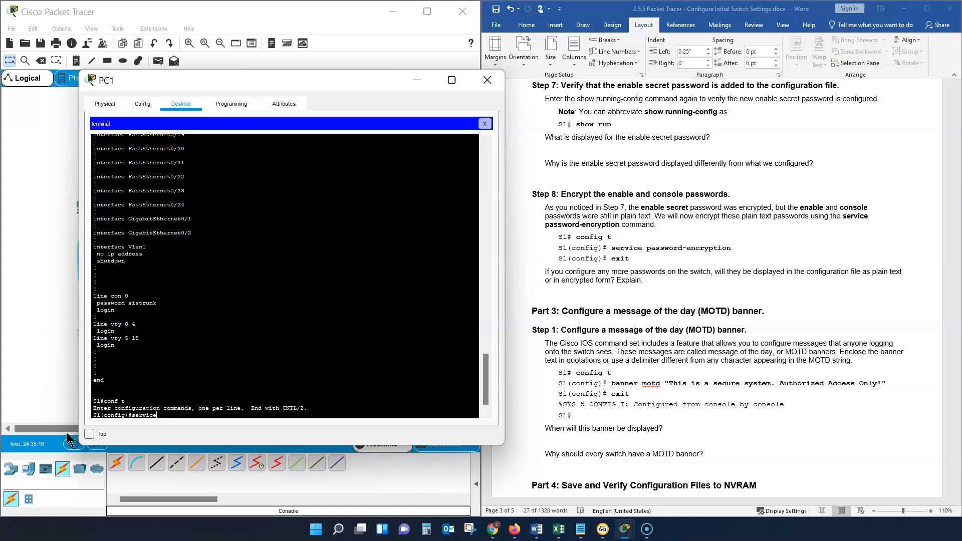
type("ce pa")
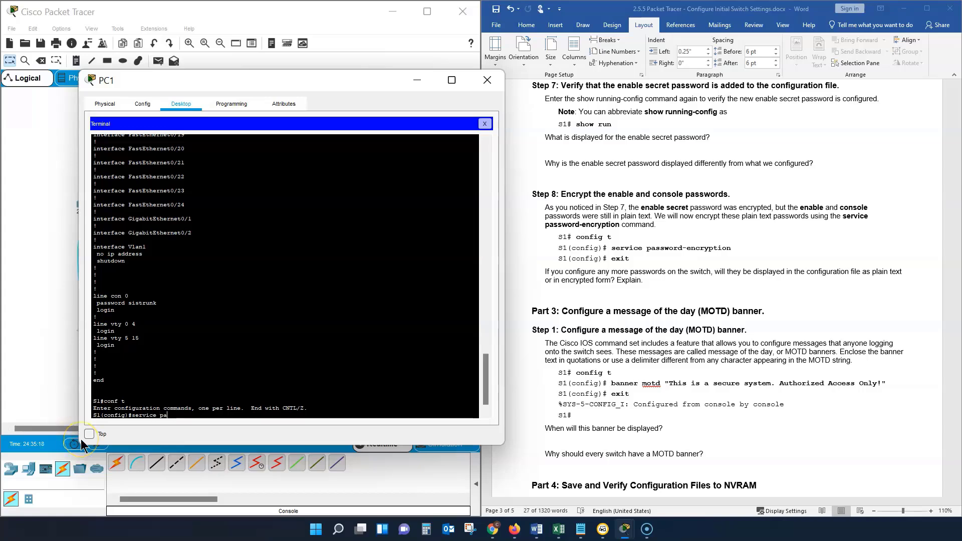
type("ssword")
left_click(156, 465)
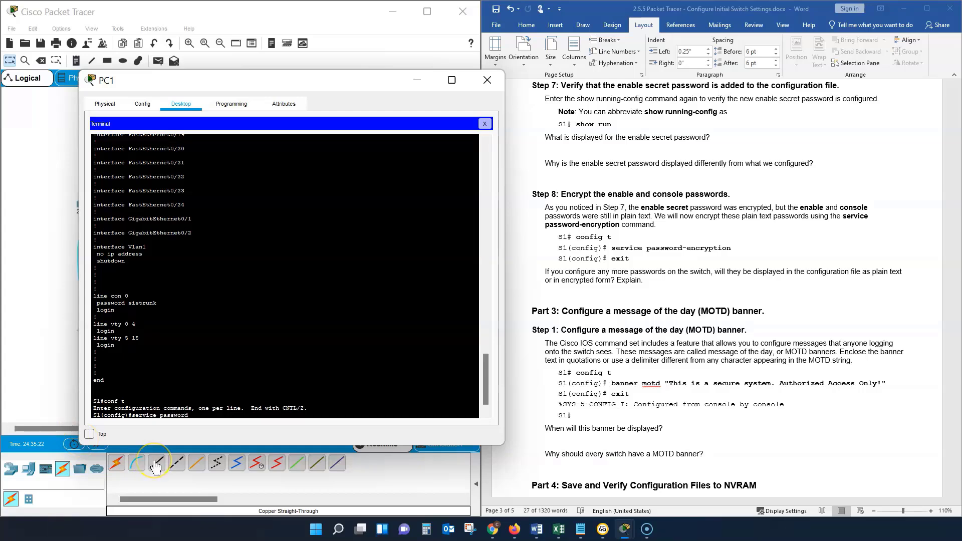
type("-")
key("Tab")
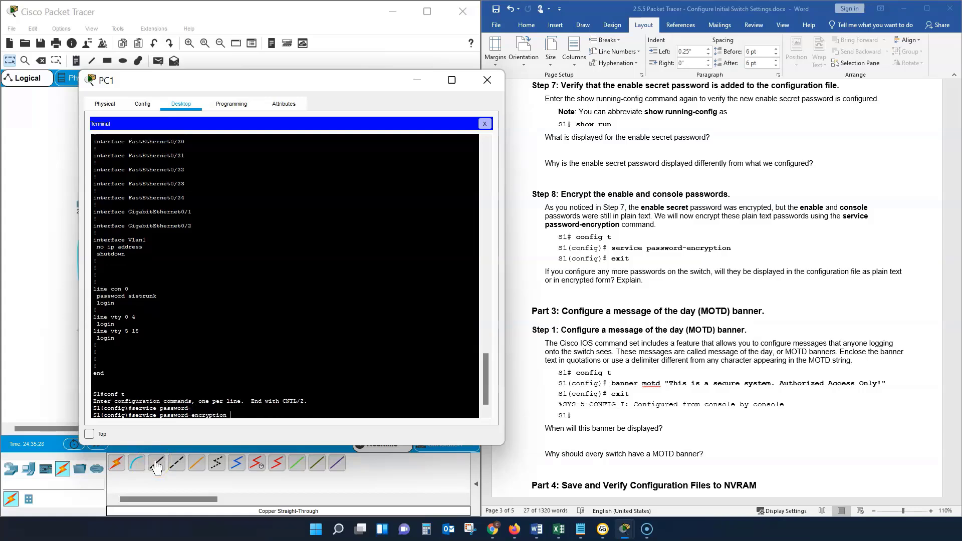
key("Return")
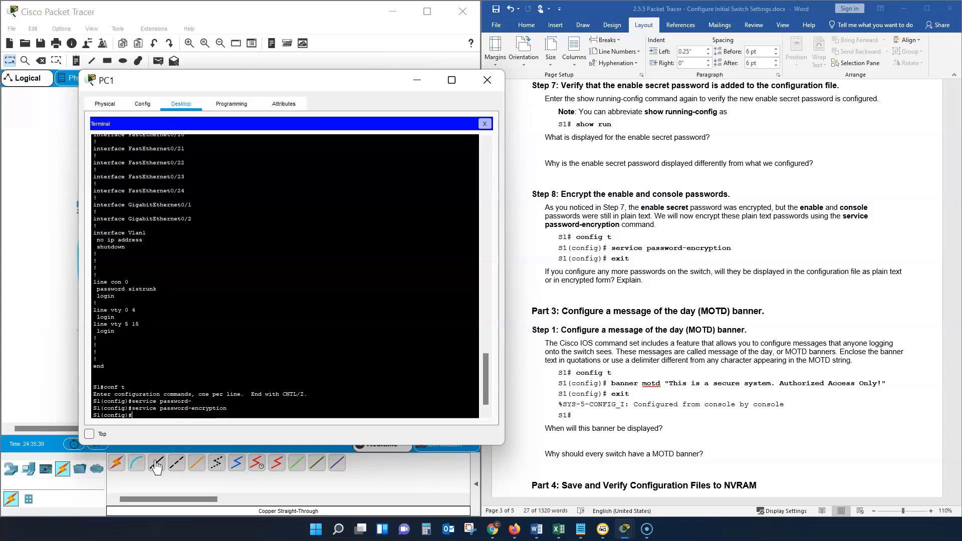
Step: Leave global configuration mode on S1 with "exit" and return to the privileged EXEC prompt
type("e")
key("BackSpace")
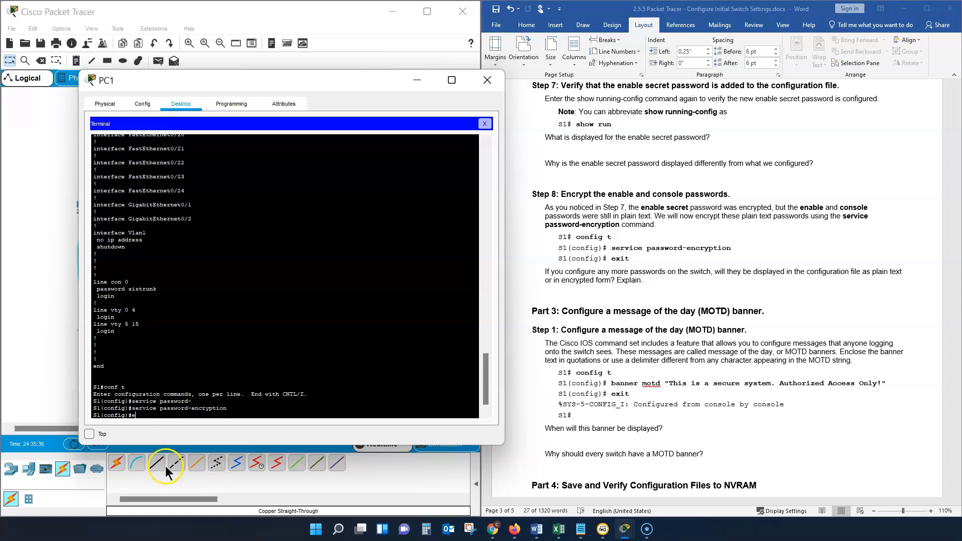
type("xit")
key("Return")
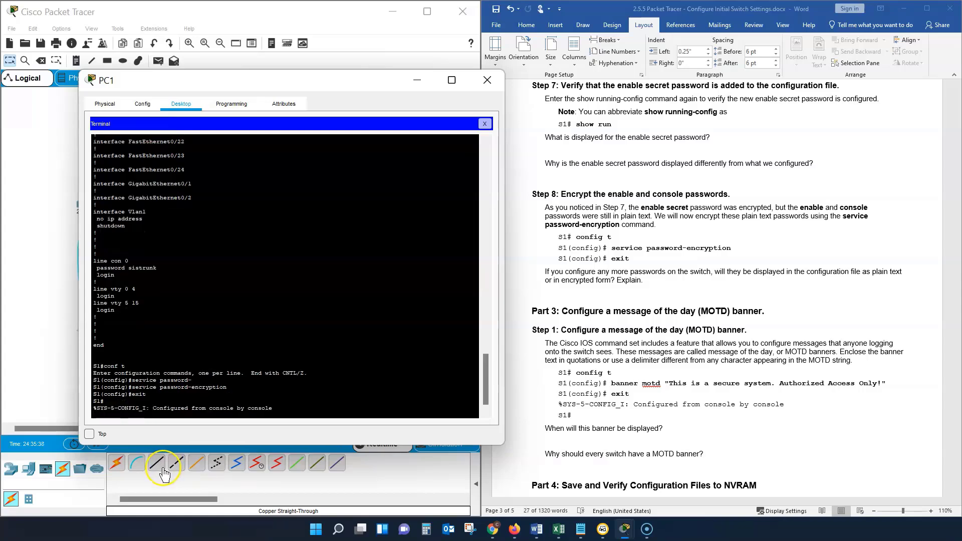
key("Return")
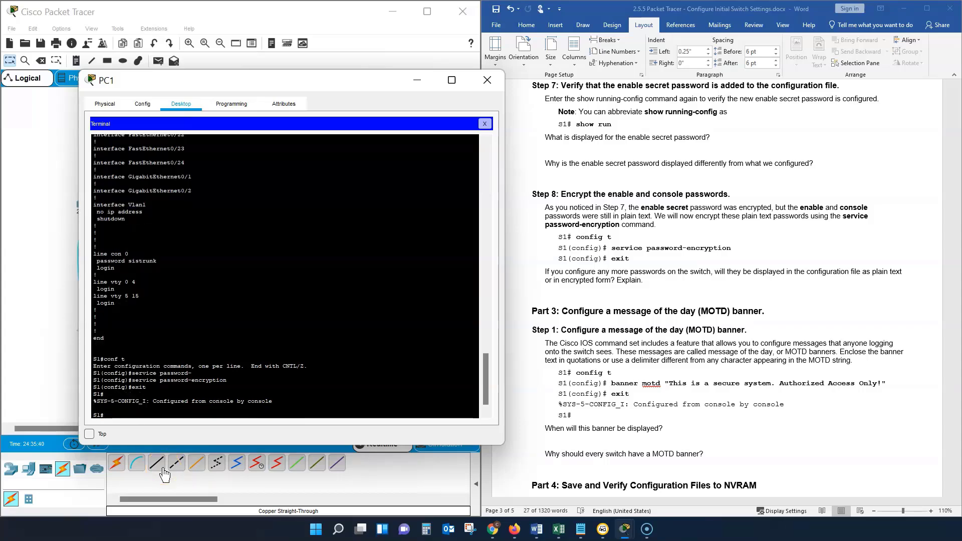
Step: Display the running configuration with "show run" and check the service password-encryption, enable secret and enable password entries
type("show")
left_click(163, 475)
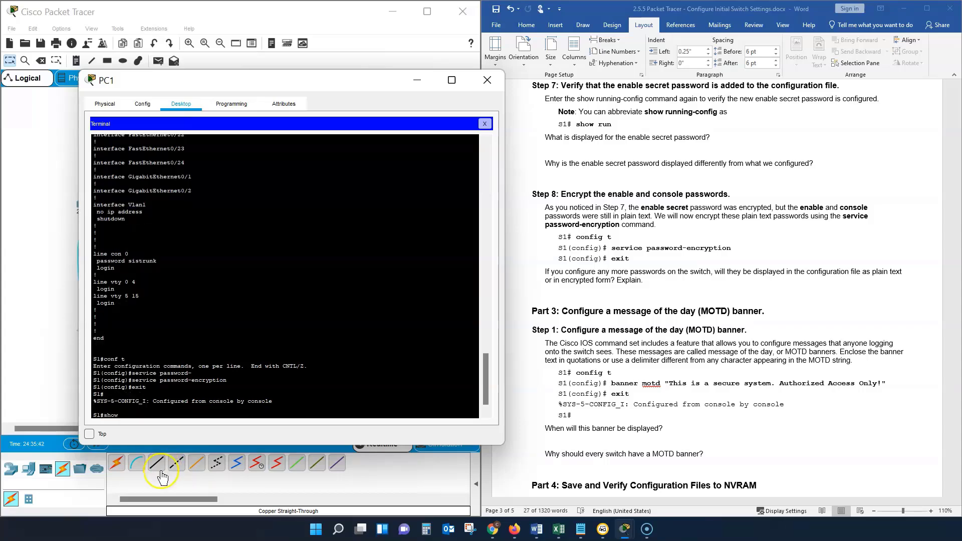
type("run")
key("Return")
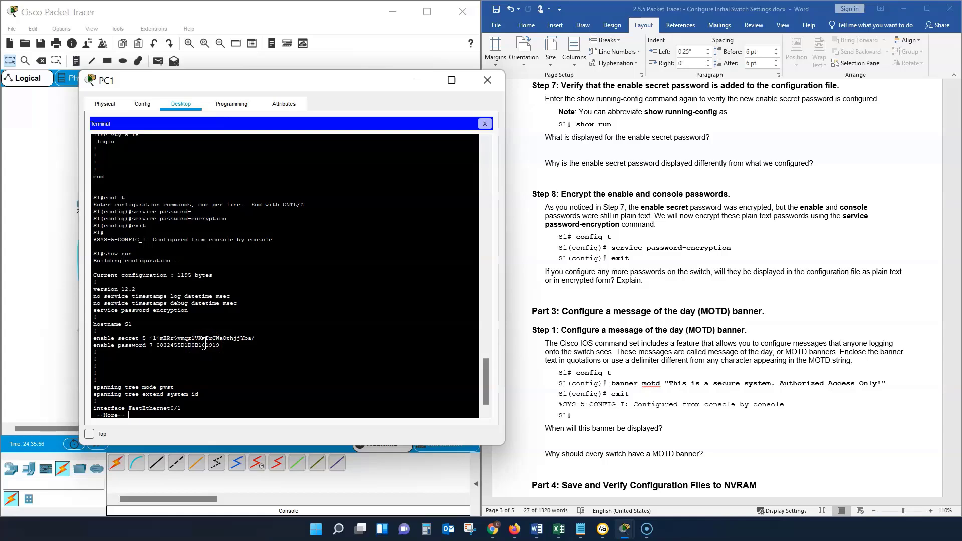
left_click(169, 316)
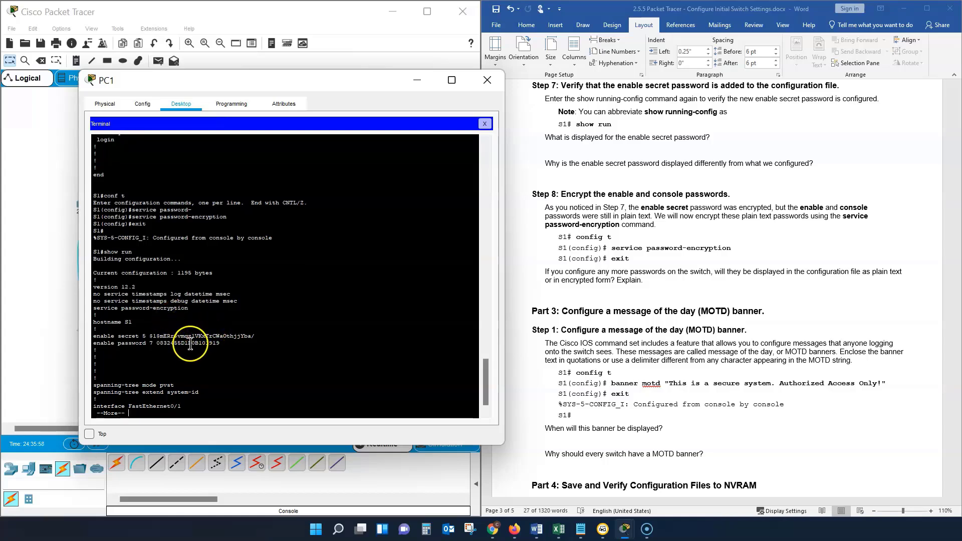
Step: Advance the running-config listing past the interfaces and check the password entry under line con 0
key("Return")
key("Return")
key("Return")
key("Return")
key("Return")
key("Return")
key("Return")
key("Return")
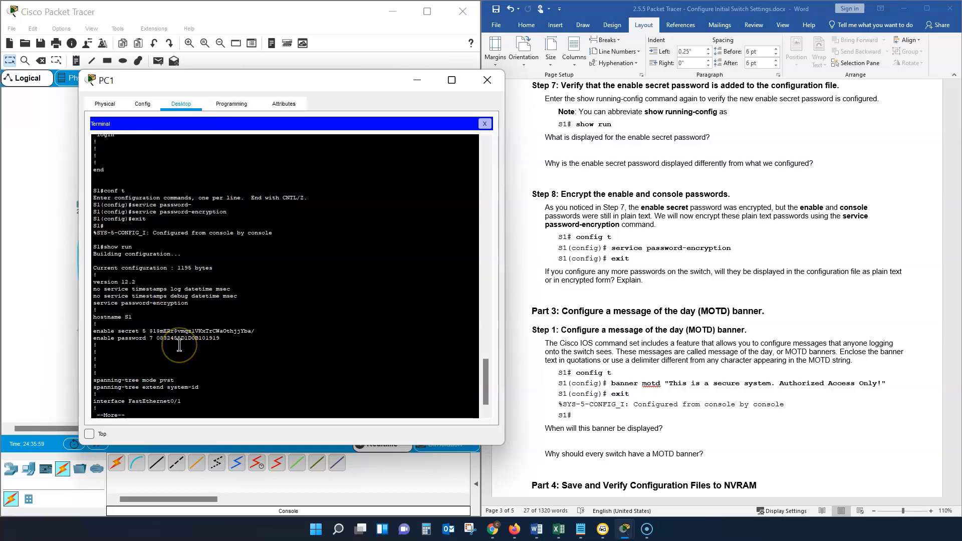
key("Return")
key("Return")
key("Return")
key("Return")
key("Return")
key("Return")
key("Return")
key("Return")
key("Return")
key("Return")
key("Return")
key("Return")
key("Return")
key("Return")
key("Return")
key("Return")
key("Return")
key("Return")
key("Return")
key("Return")
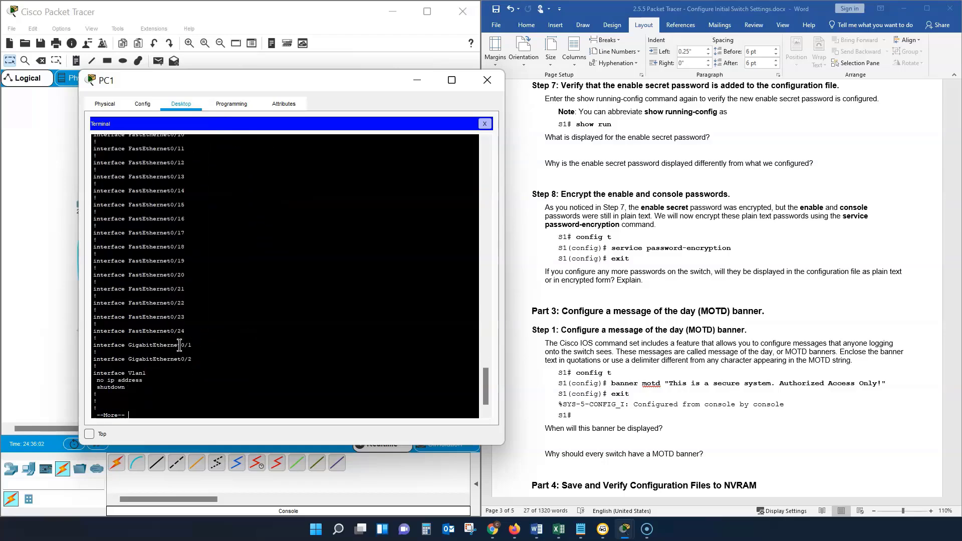
key("Return")
key("Return")
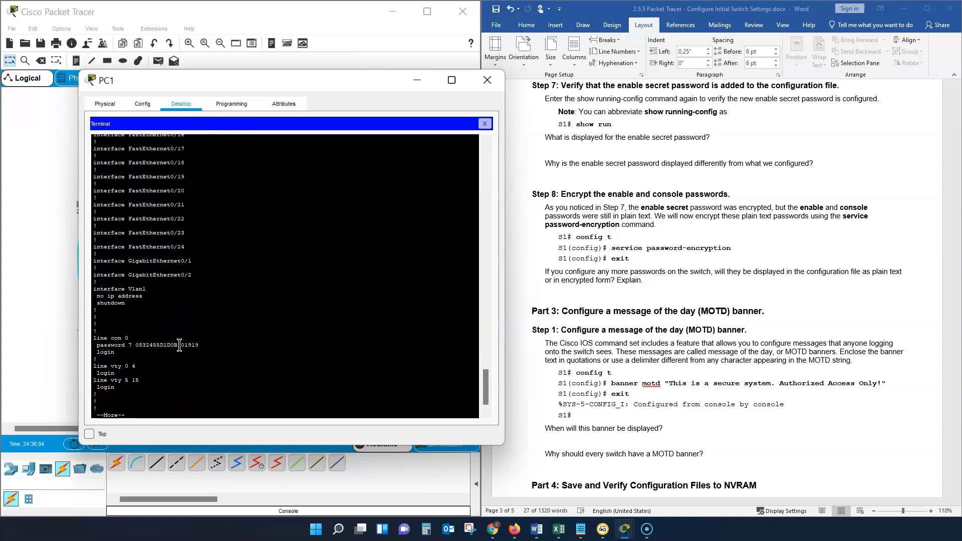
left_click(168, 350)
Step: Review the Step 8 encryption instructions and read Part 3 Step 1 on configuring a message of the day banner
left_click(662, 243)
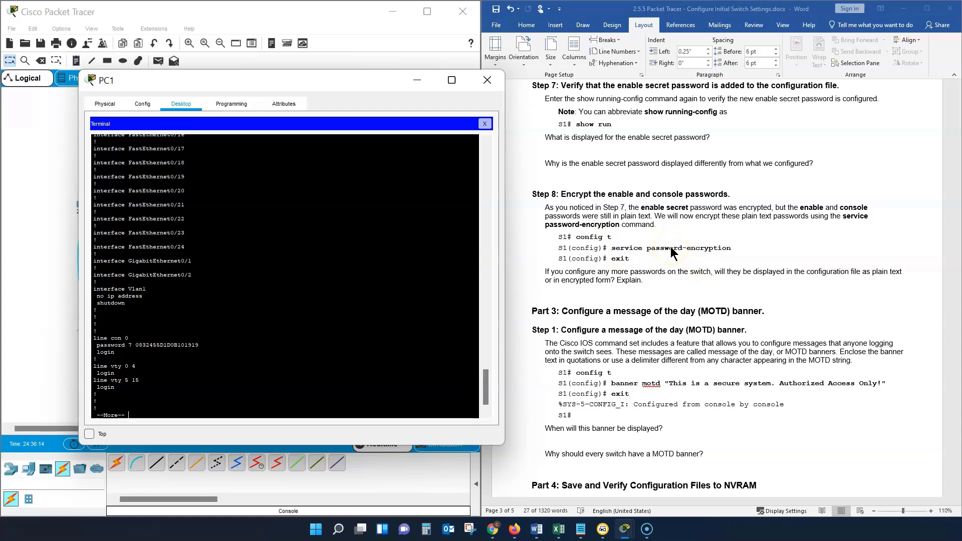
scroll(664, 247, "up", 1)
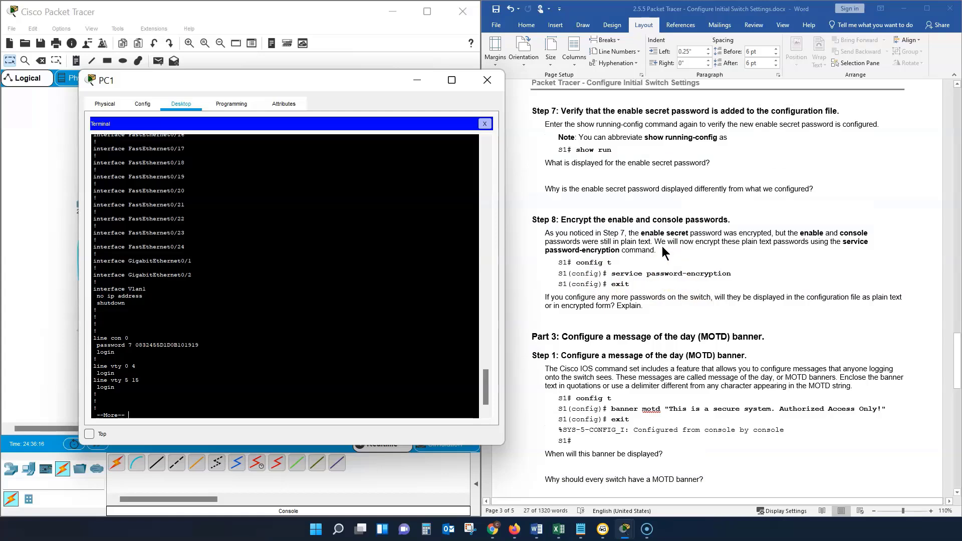
scroll(660, 270, "down", 1)
scroll(660, 273, "down", 2)
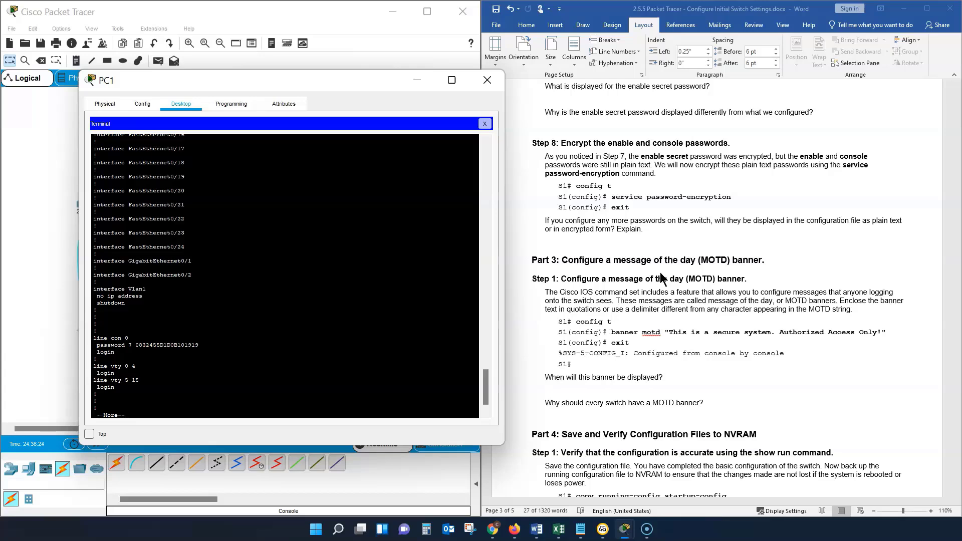
scroll(660, 278, "down", 3)
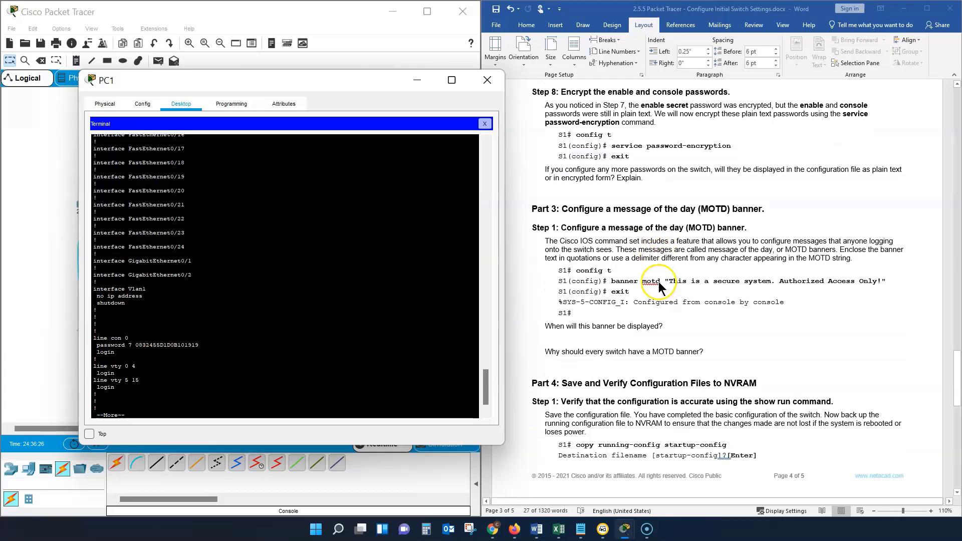
scroll(660, 284, "down", 2)
scroll(659, 285, "up", 2)
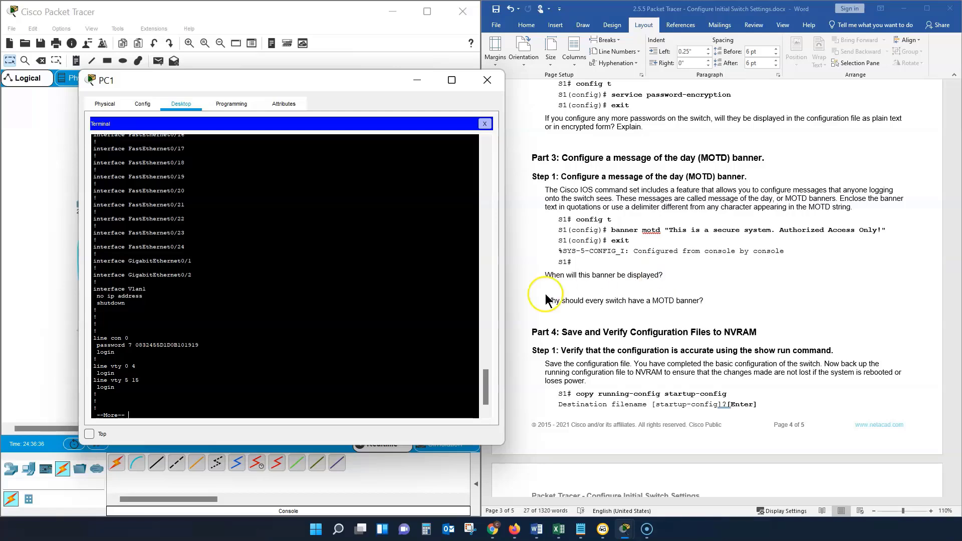
Step: Advance the running-config listing to its end and return to the S1 privileged prompt
left_click(267, 394)
key("Return")
key("Return")
key("Return")
key("Return")
key("Return")
key("Return")
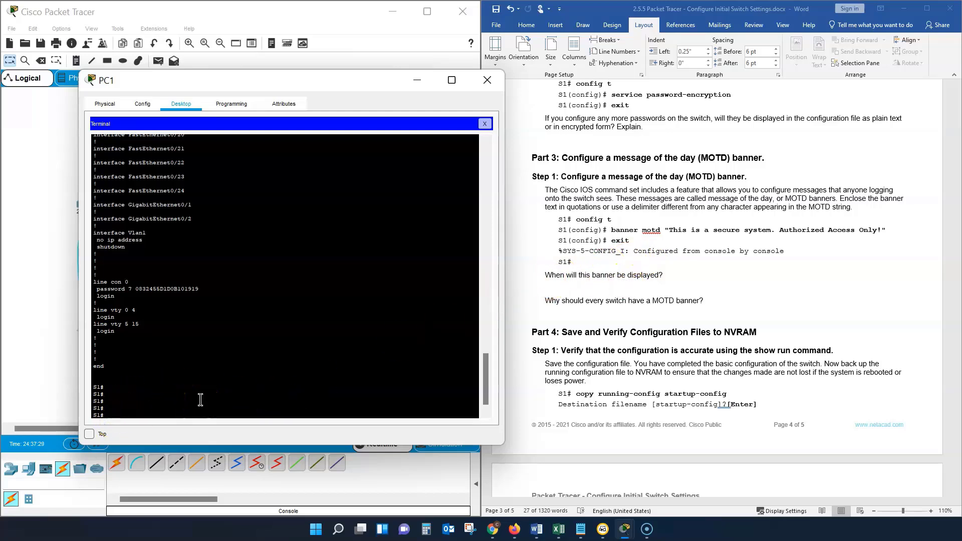
Step: Enter global configuration mode on S1 with "conf t"
left_click(118, 409)
type("conf t")
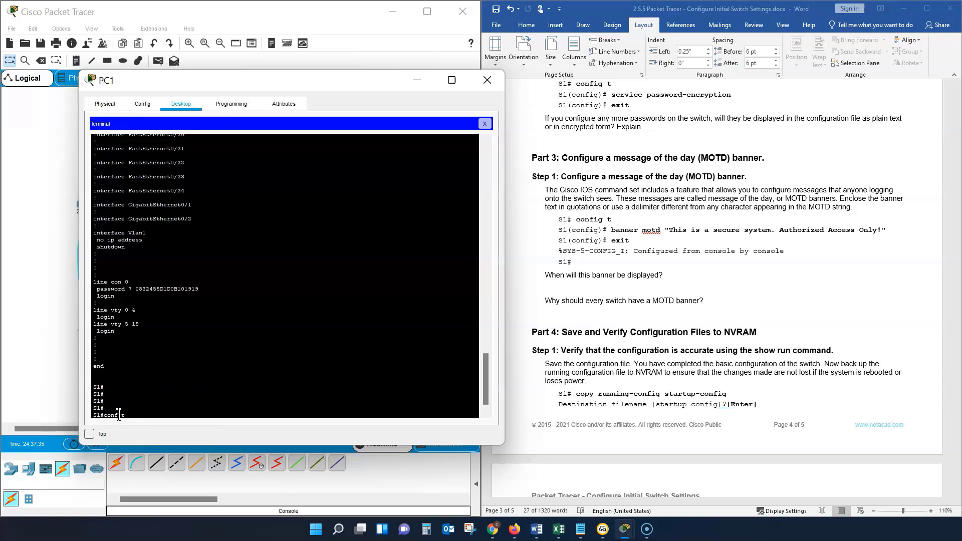
key("Return")
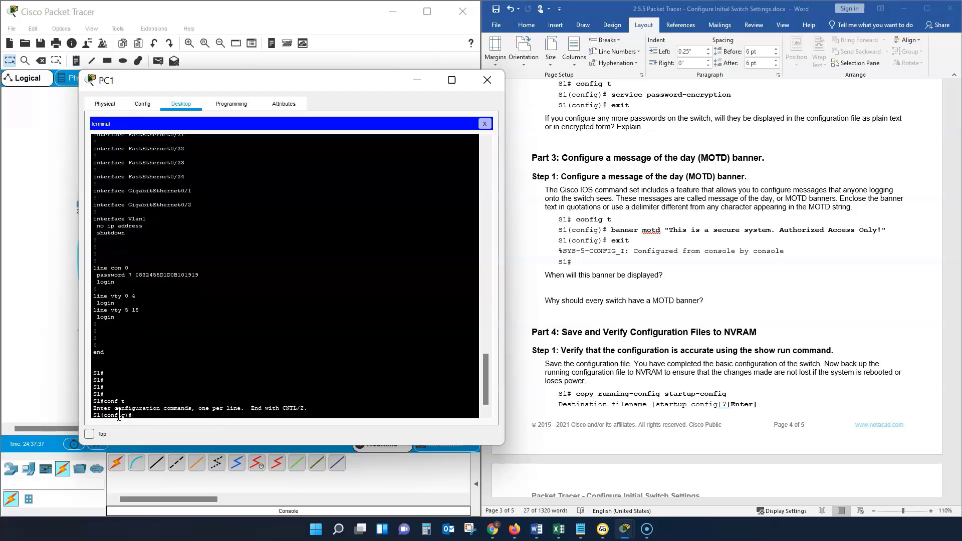
Step: Configure the message of the day banner with banner motd " This is a secure system. "
type("banner motd")
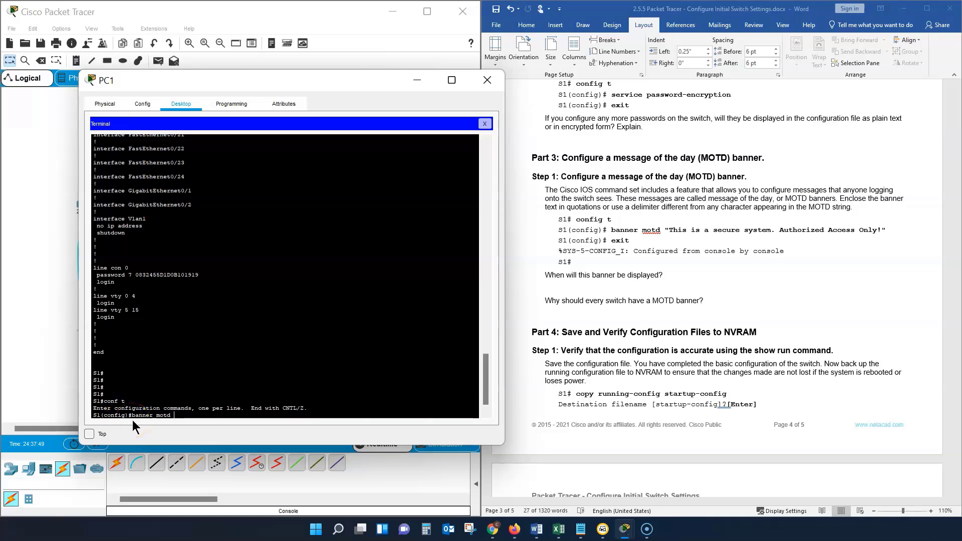
type("\"\"")
type(" T")
type("his ")
type("is a ")
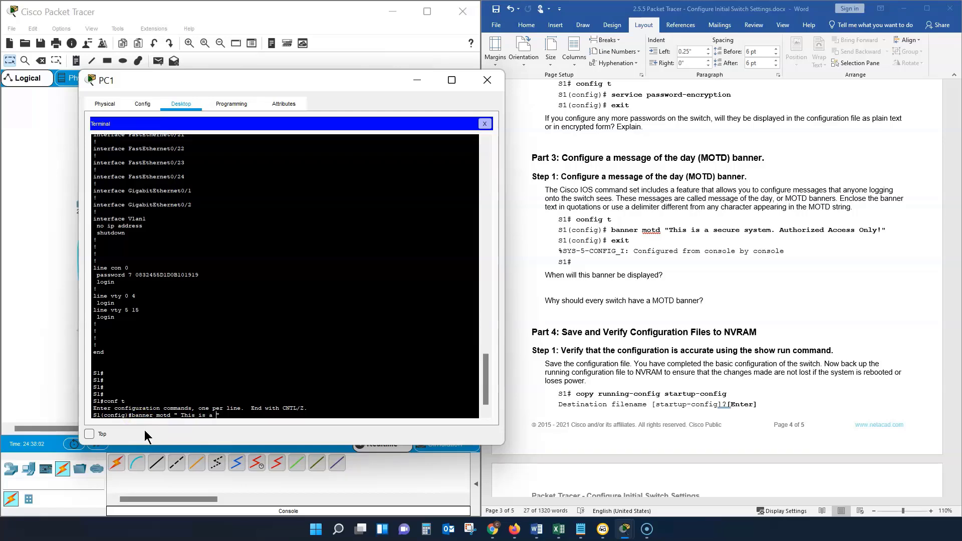
type("secure s")
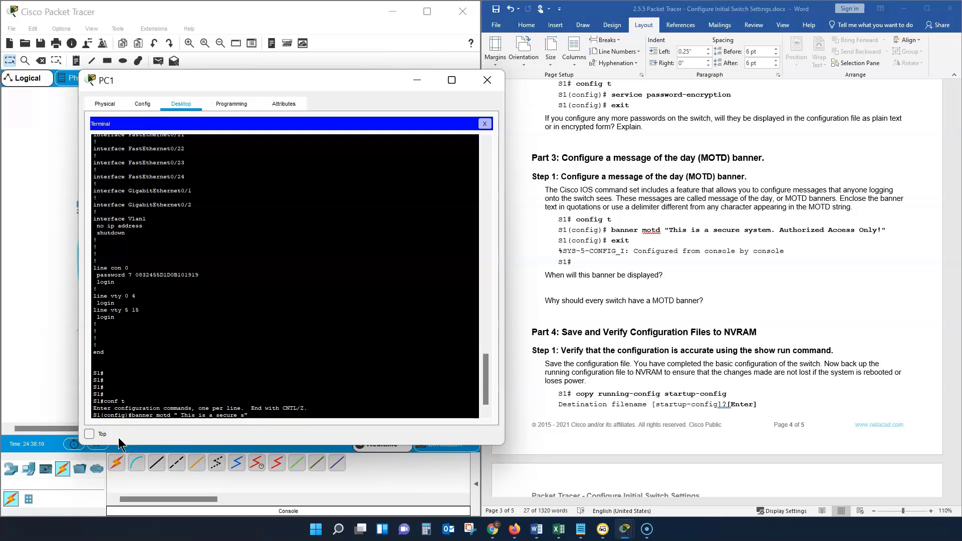
type("yste")
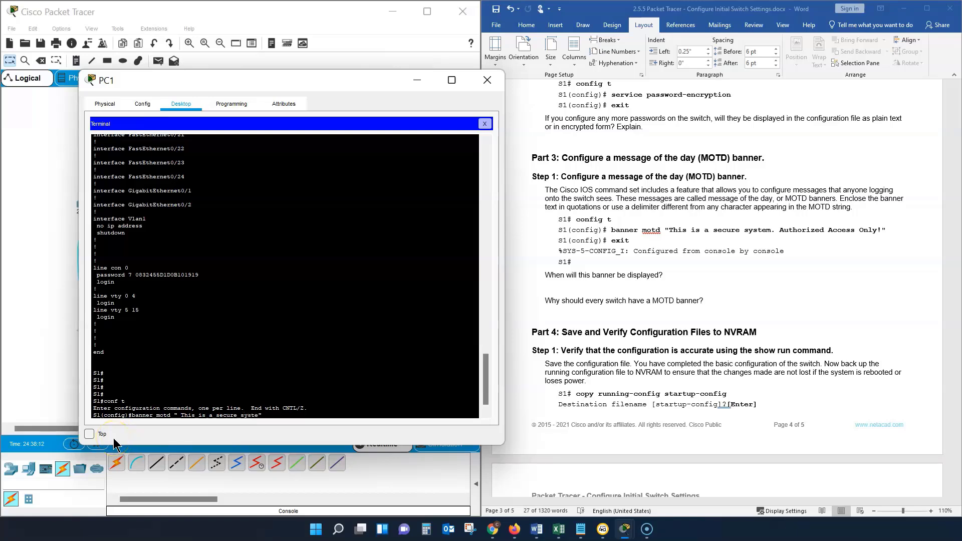
type("d")
key("BackSpace")
type("m.")
type("\"")
key("Return")
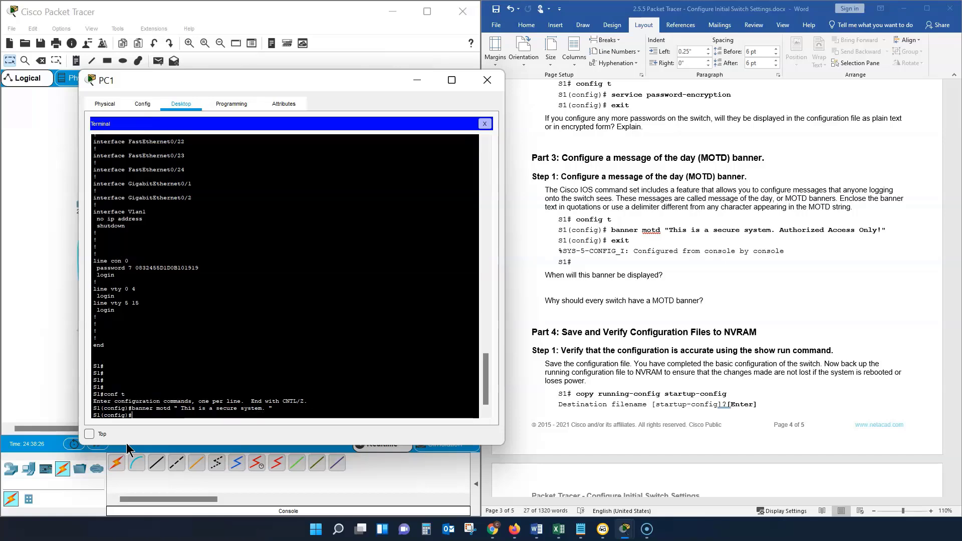
Step: Leave global configuration mode with "exit" and display the running configuration with "show run"
type("exit")
key("Return")
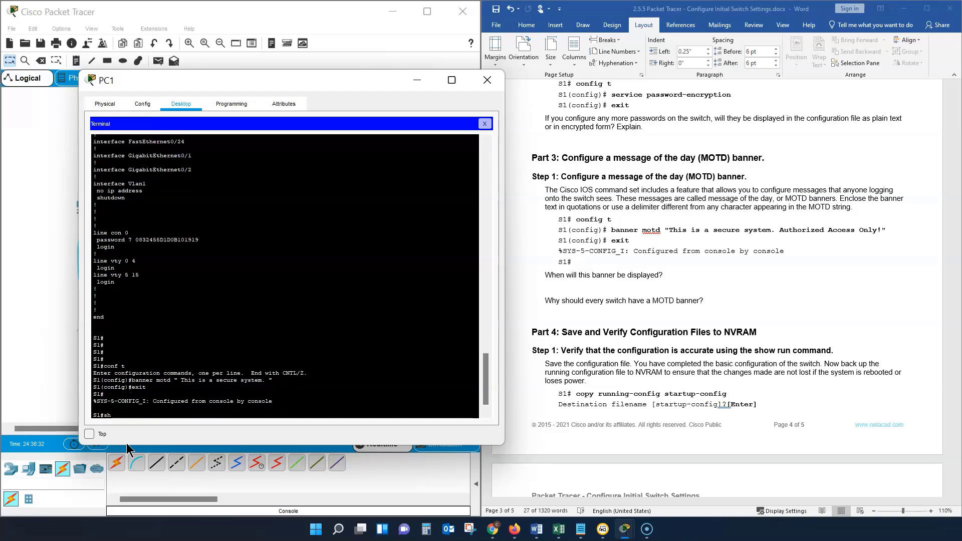
key("BackSpace")
key("BackSpace")
key("BackSpace")
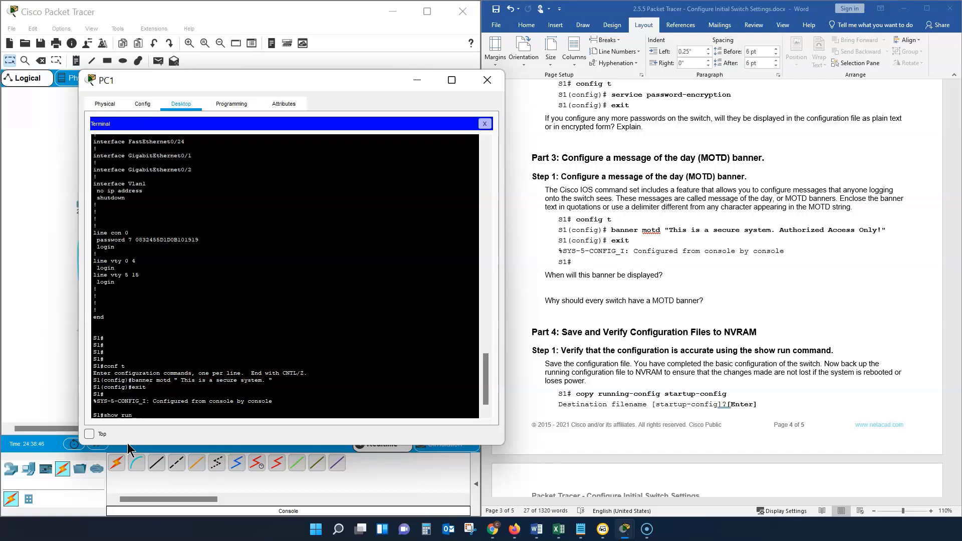
key("Return")
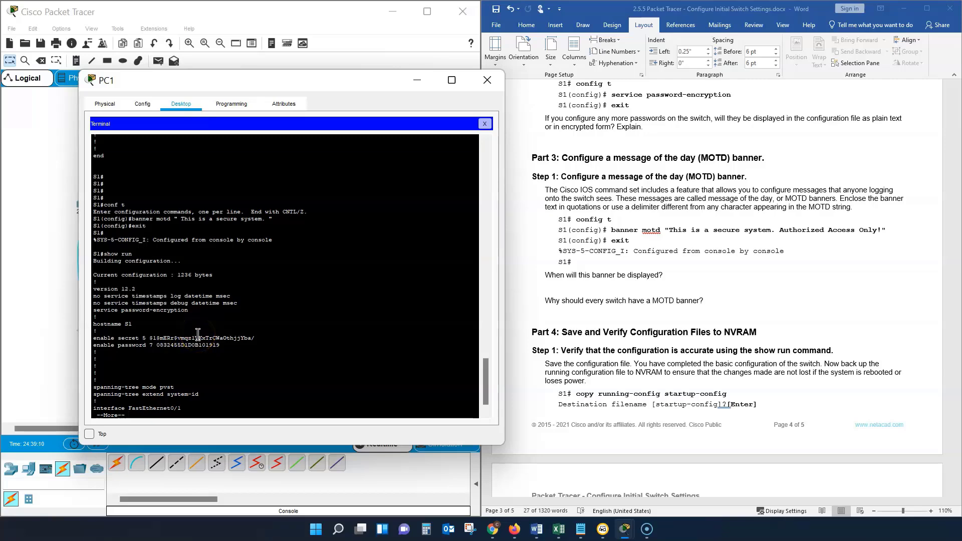
Step: Page through the running configuration to check the banner motd entry below interface Vlan1, then finish the listing
key("space")
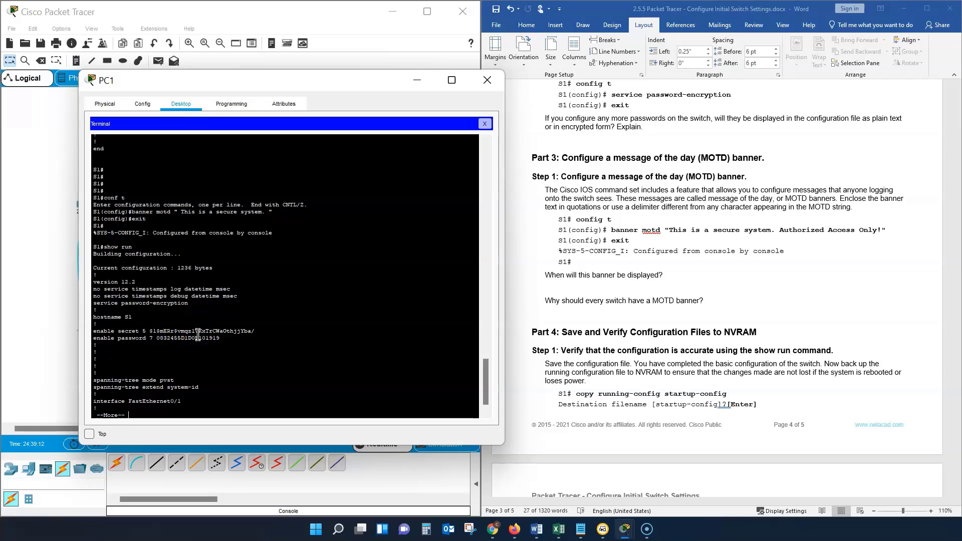
key("Return")
key("Return")
key("Return")
key("Return")
key("Return")
key("Return")
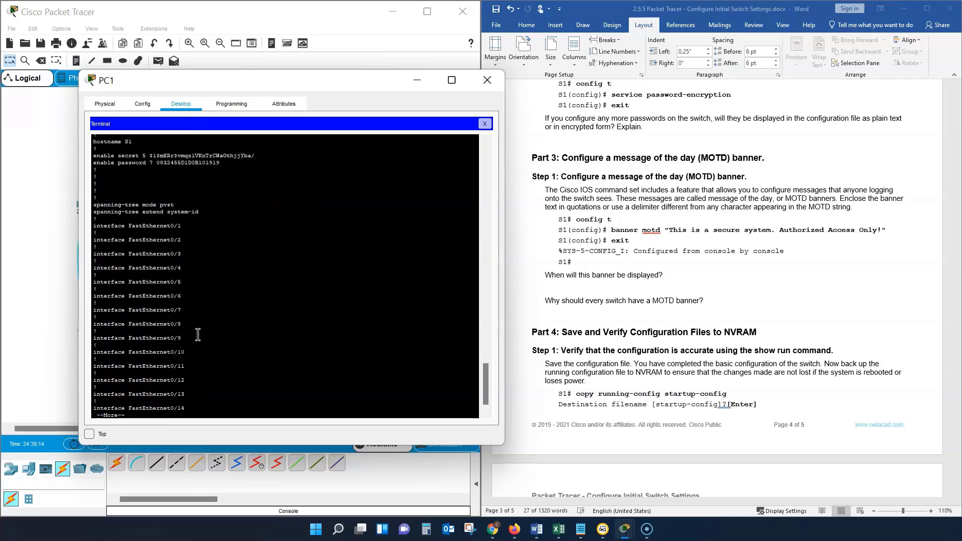
key("space")
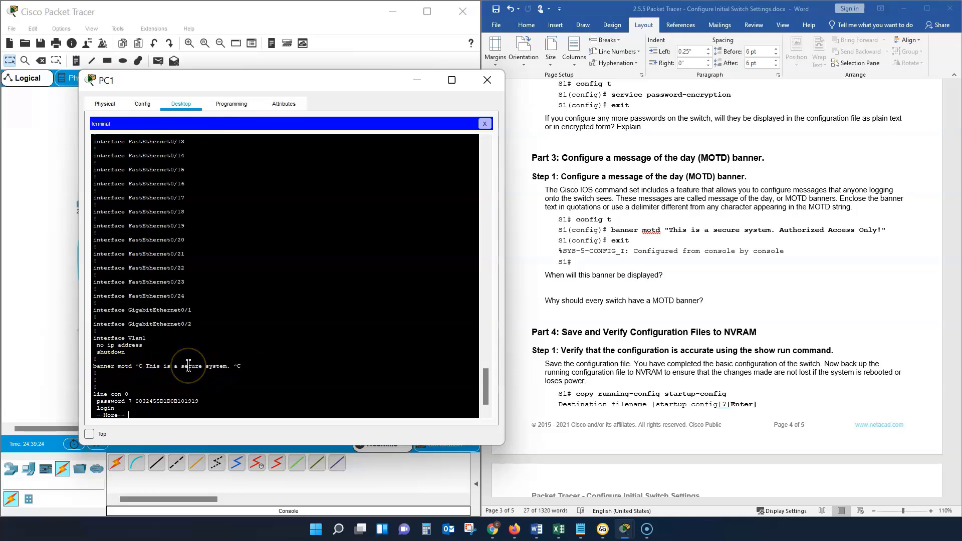
key("Return")
key("Return")
key("Return")
key("Return")
key("Return")
key("Return")
key("Return")
key("Return")
key("Return")
key("Return")
key("Return")
key("Return")
key("Return")
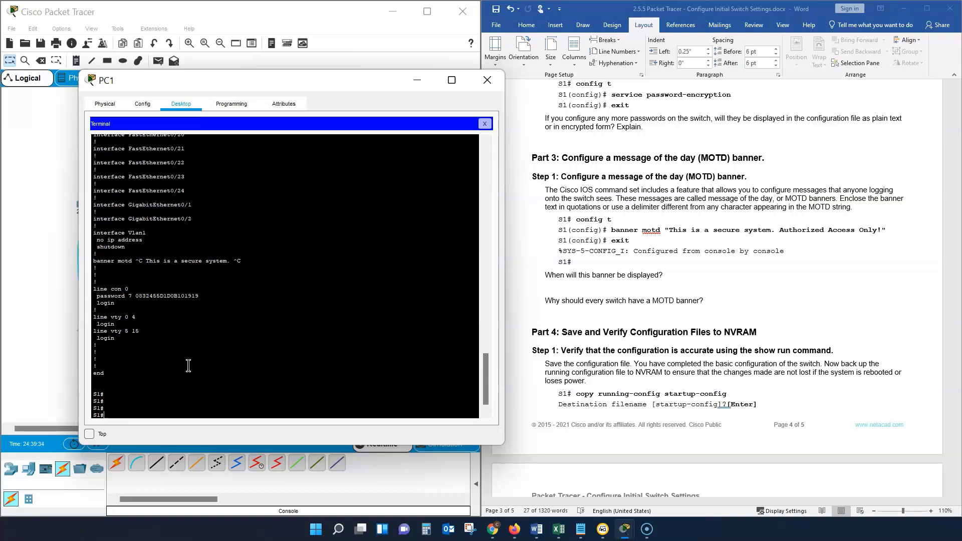
Step: End the S1 console session with "exit" and start a new one to bring up the banner and login prompt
type("exit")
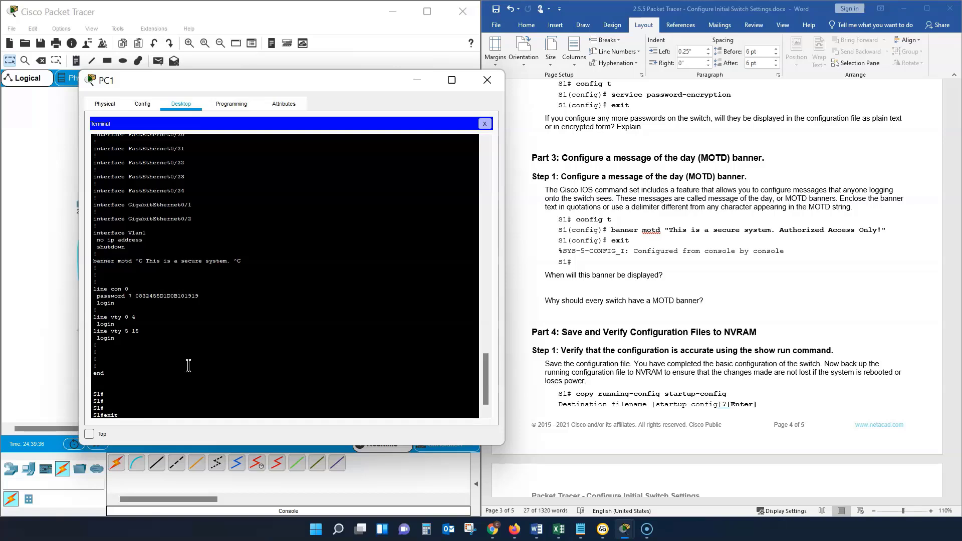
key("Return")
key("Return")
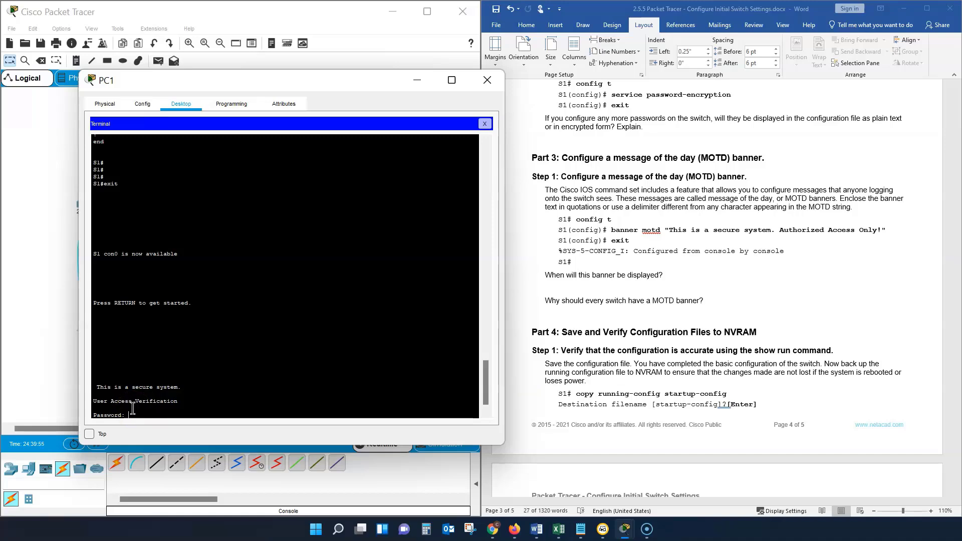
Step: Log in to S1 with the console password, then enter privileged EXEC mode with "en" and the enable secret password
key("Return")
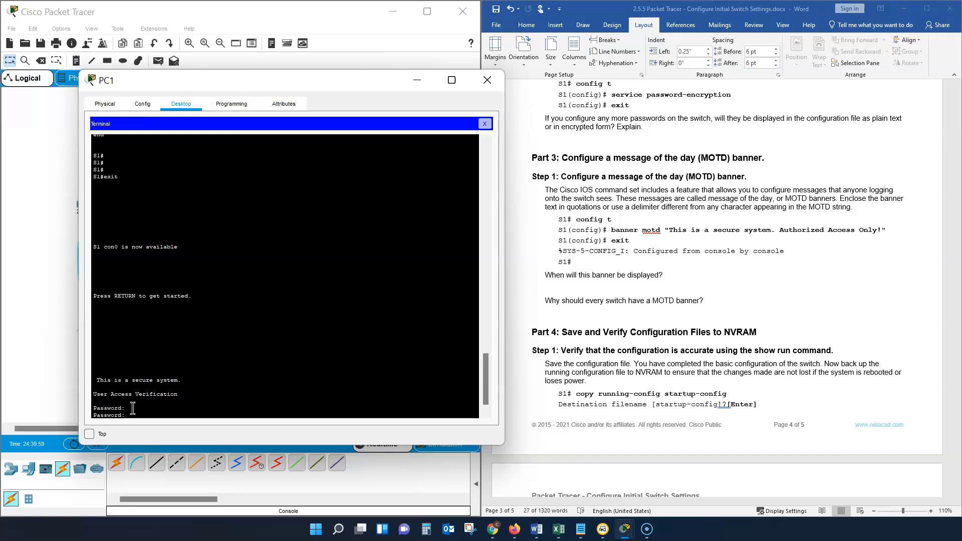
key("Return")
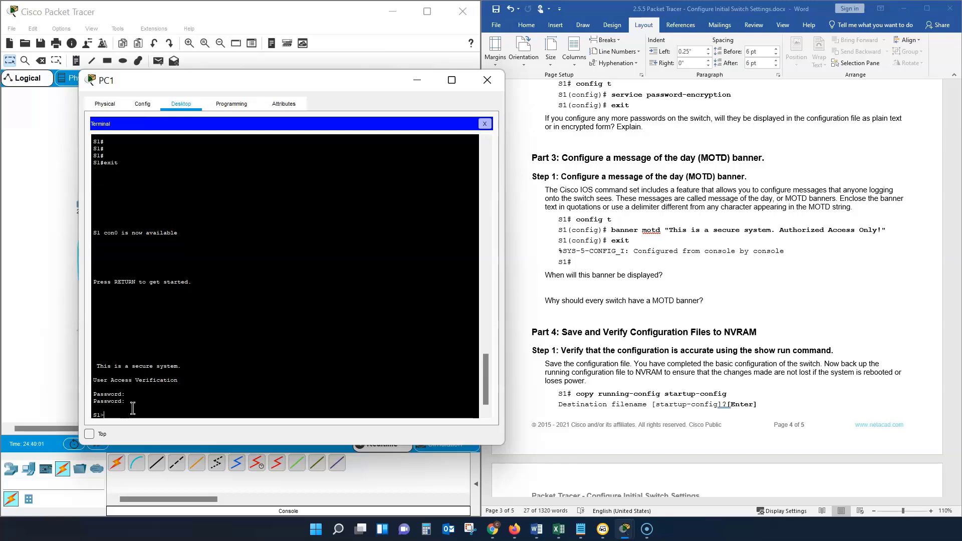
type("en")
key("Return")
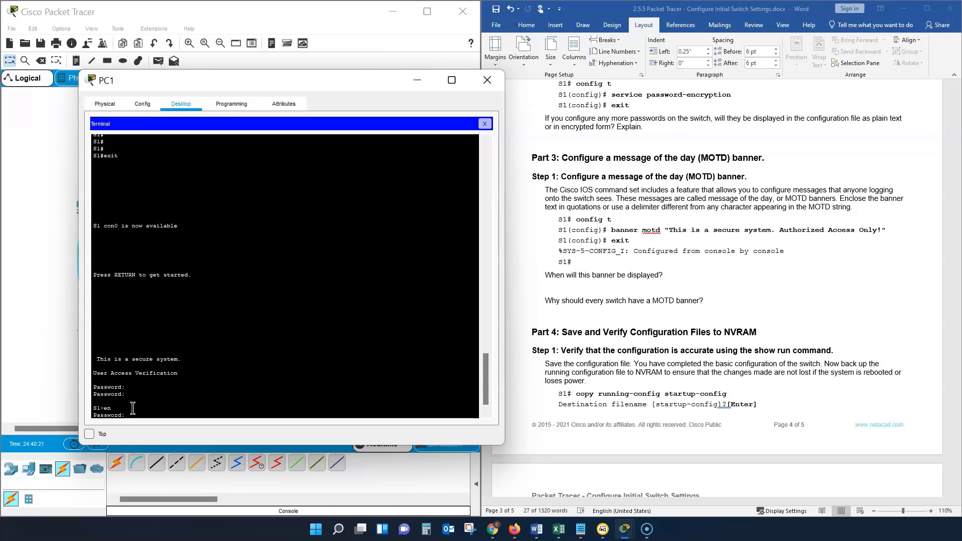
key("Return")
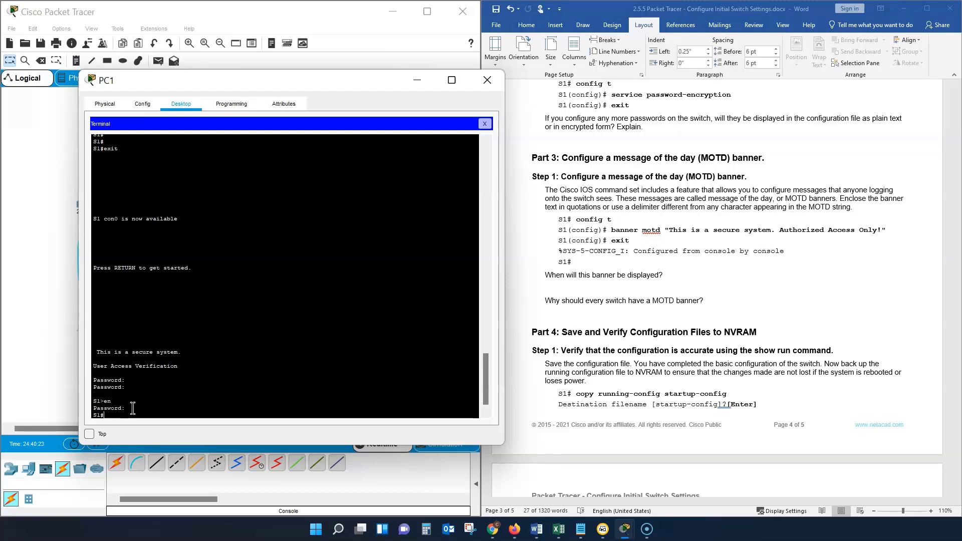
Step: Display S1's running configuration with "show run" and review Part 4 of the lab instructions
type("s")
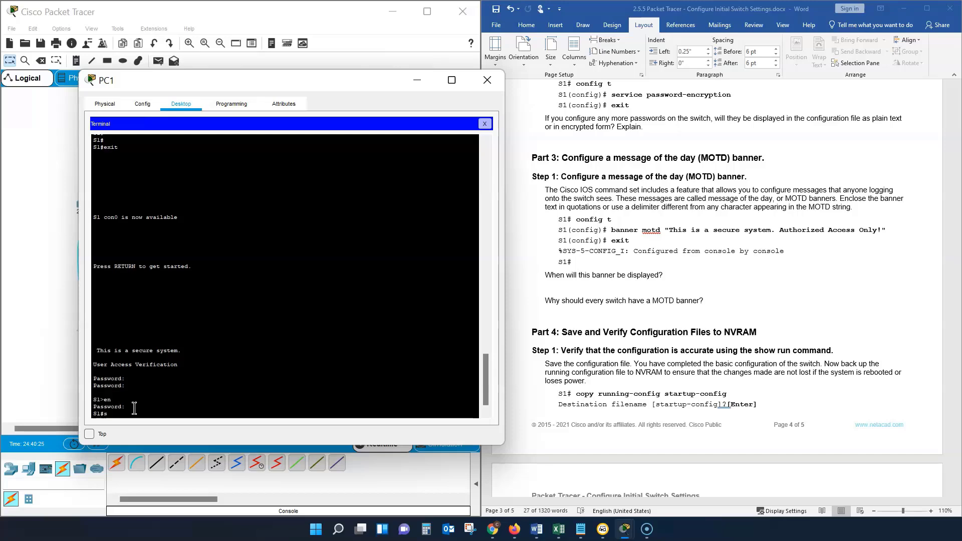
type("how run")
key("Return")
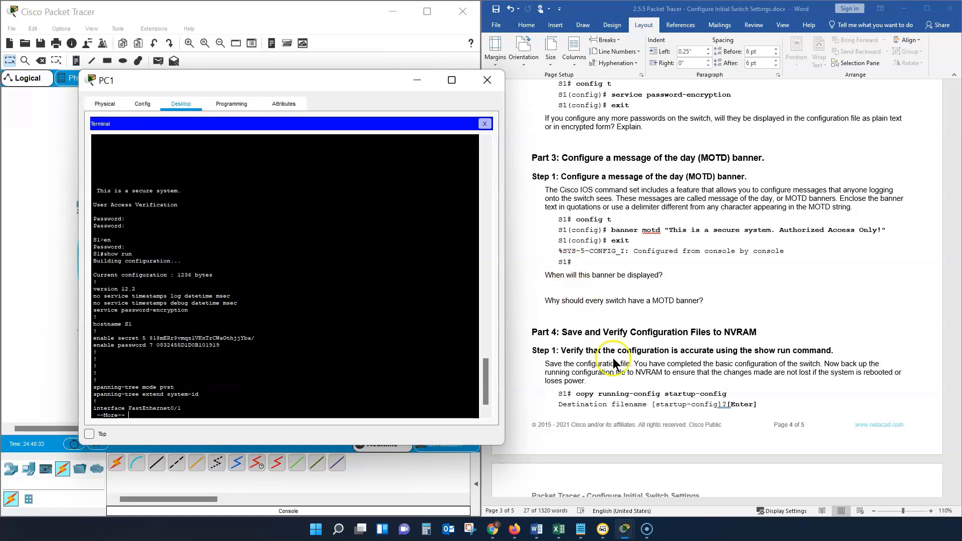
scroll(616, 362, "down", 3)
scroll(617, 358, "down", 2)
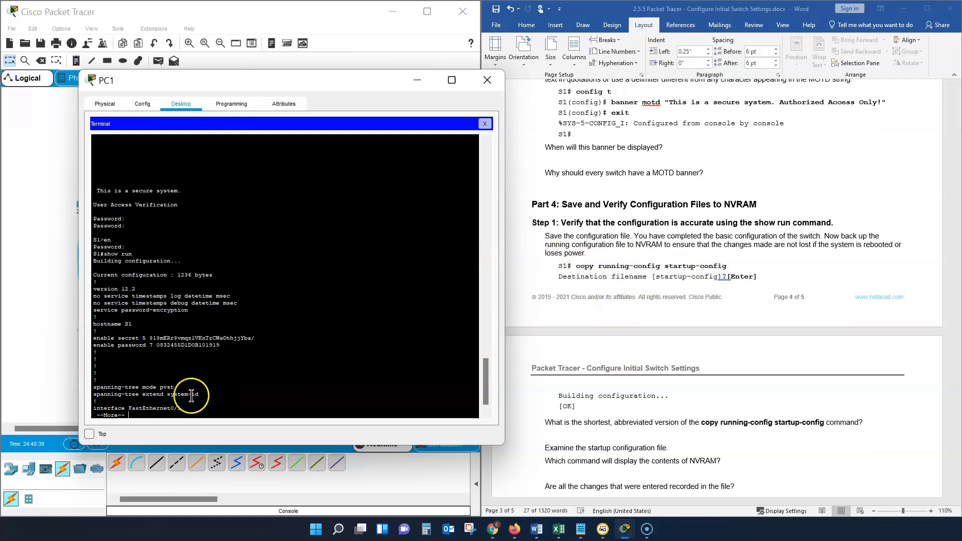
Step: Page through the running configuration past the FastEthernet and GigabitEthernet interfaces until the listing ends
key("Return")
key("Return")
key("Return")
key("Return")
key("Return")
key("Return")
key("Return")
key("Return")
key("Return")
key("Return")
key("Return")
key("Return")
key("Return")
key("Return")
key("Return")
key("Return")
key("Return")
key("Return")
key("Return")
key("Return")
key("Return")
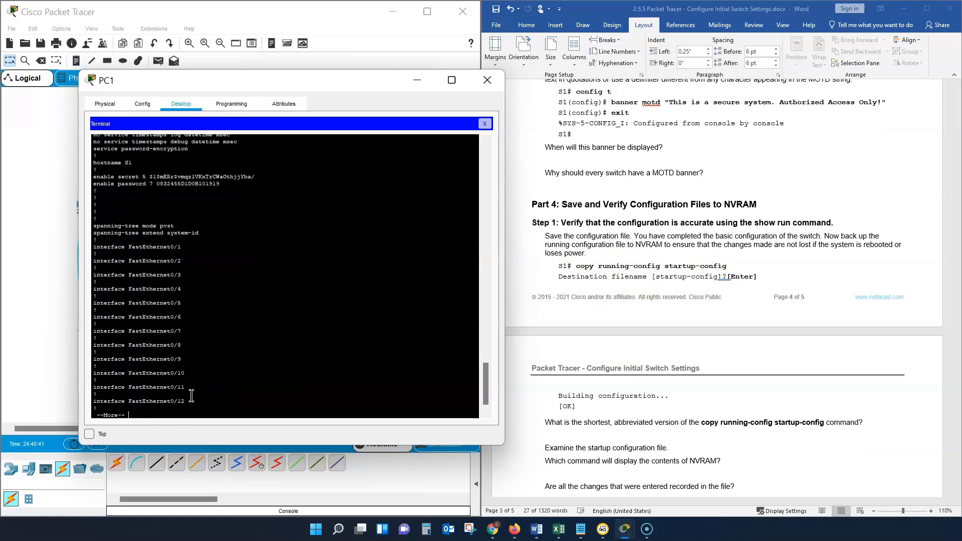
key("Return")
key("Return")
key("Return")
key("Return")
key("Return")
key("Return")
key("Return")
key("Return")
key("Return")
key("Return")
key("Return")
key("Return")
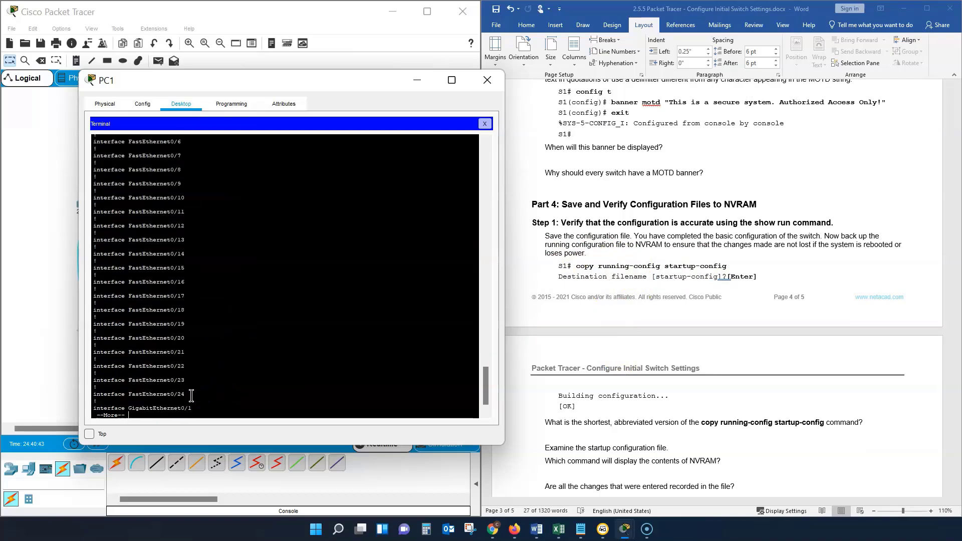
key("Return")
key("Return")
key("Return")
key("Return")
key("Return")
key("Return")
key("Return")
key("Return")
key("Return")
key("Return")
key("Return")
key("Return")
key("Return")
key("Return")
key("Return")
key("Return")
key("Return")
key("Return")
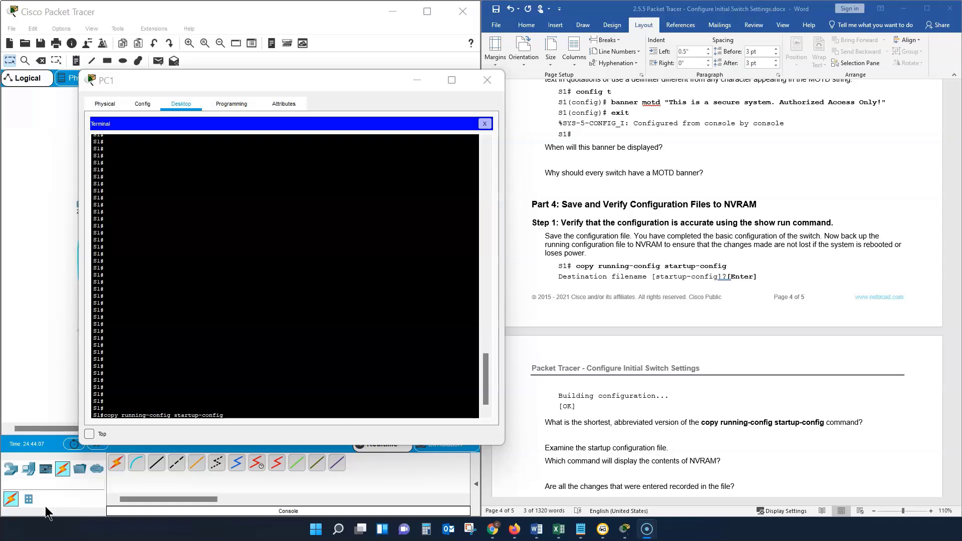
Step: Save S1's configuration with "copy running-config startup-config", accept the default destination filename startup-config, and close PC1's window
left_click(229, 413)
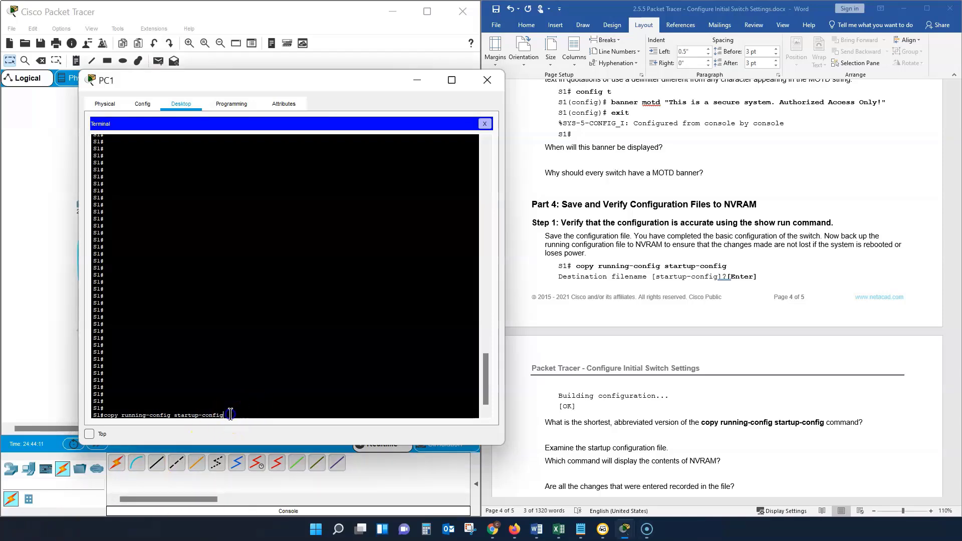
key("Return")
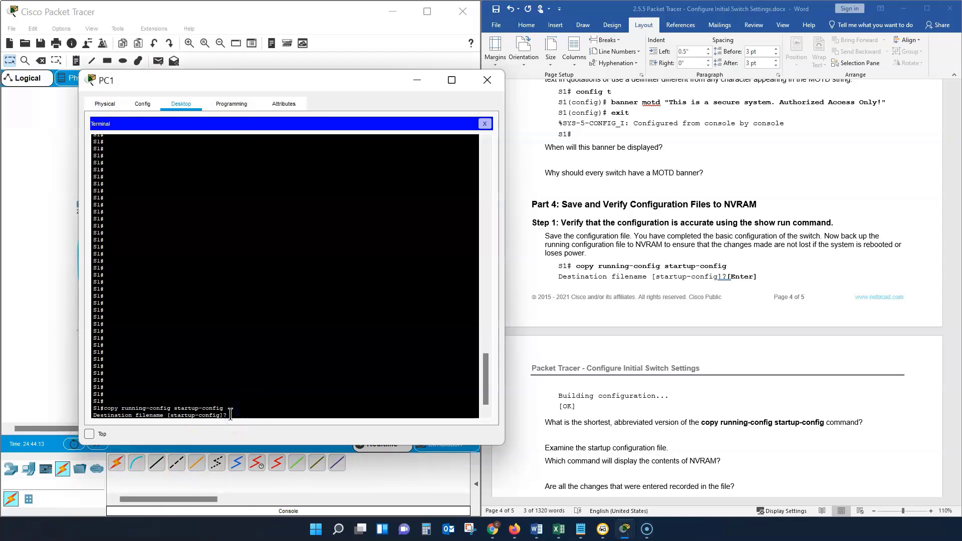
key("Return")
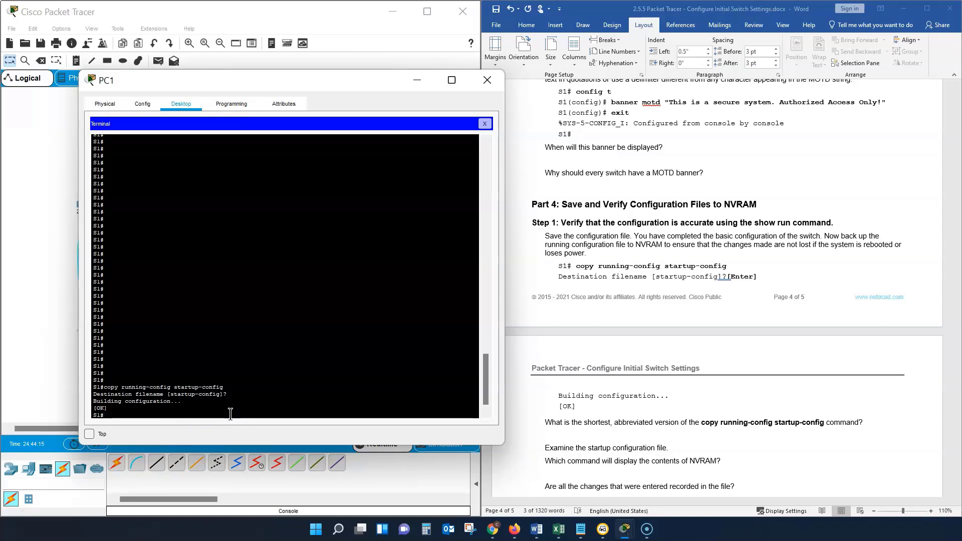
left_click(485, 80)
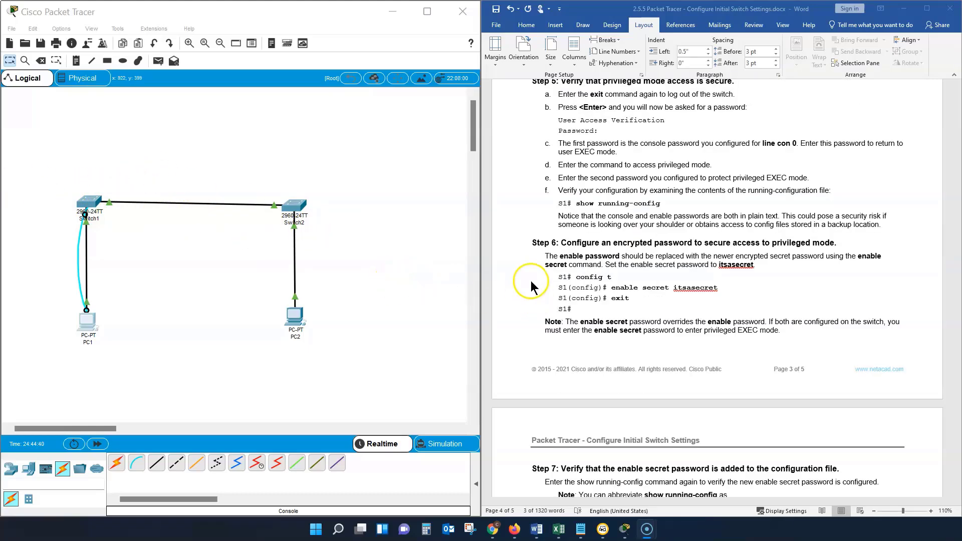
Step: Copy the Commands list from Part 1, Step 1 of the Word document and paste it below the Part 5 parameter list
scroll(531, 288, "up", 10)
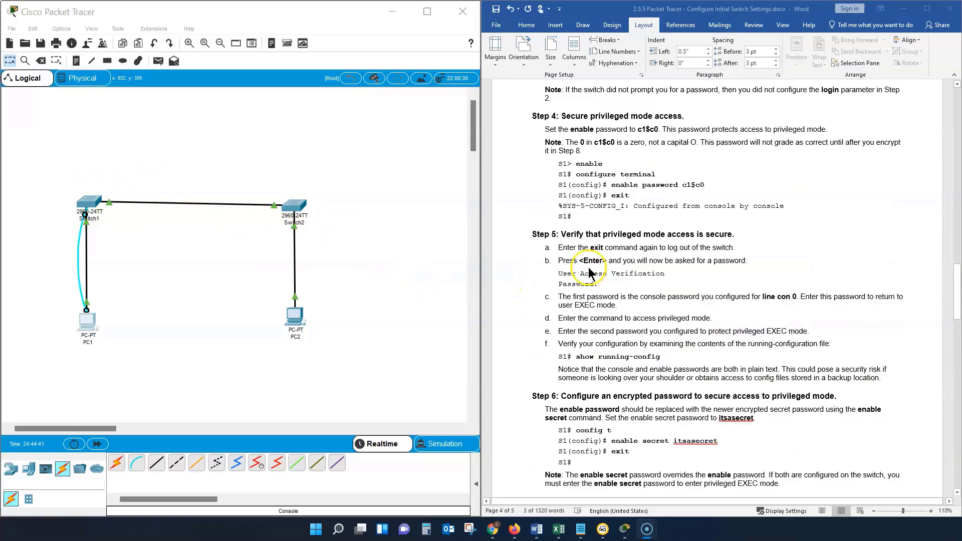
scroll(594, 271, "up", 10)
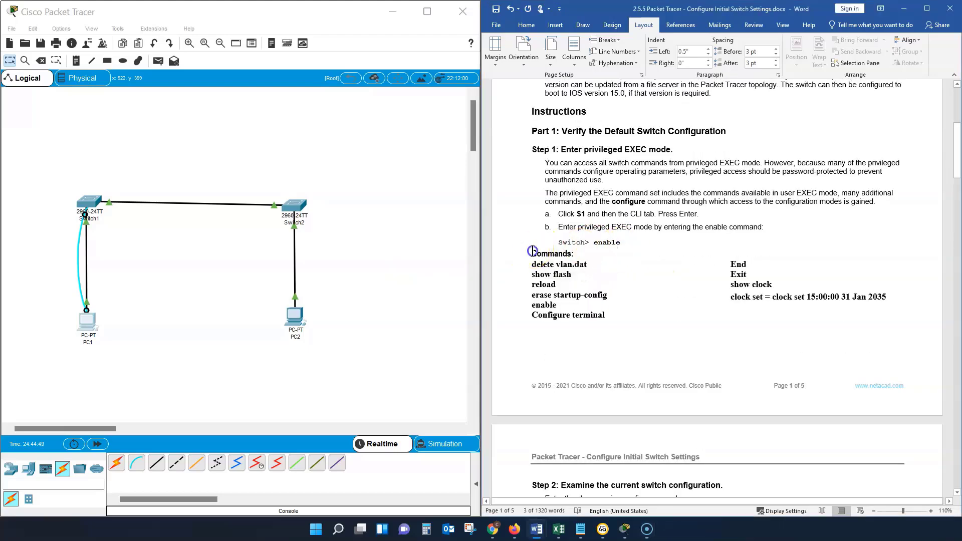
left_click_drag(529, 251, 897, 301)
right_click(757, 297)
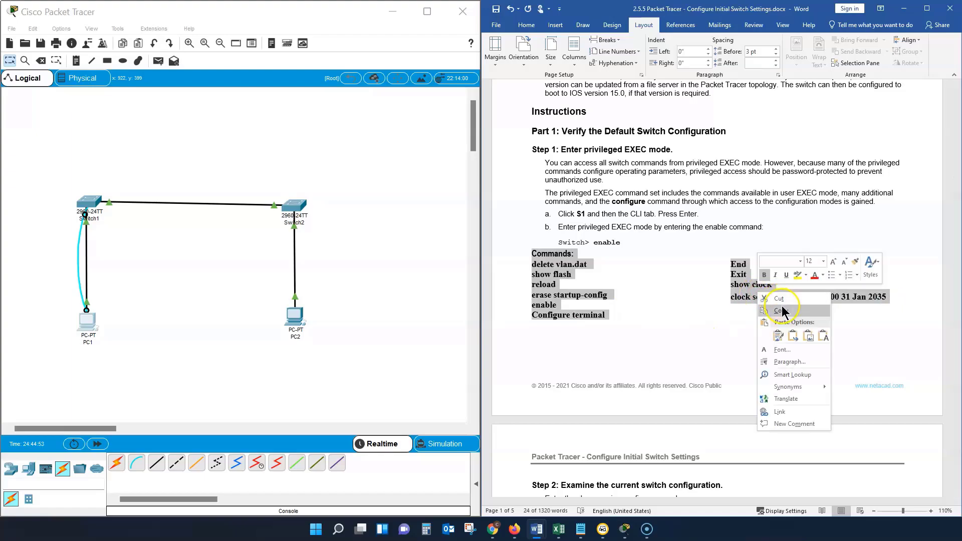
left_click(785, 316)
scroll(658, 291, "down", 20)
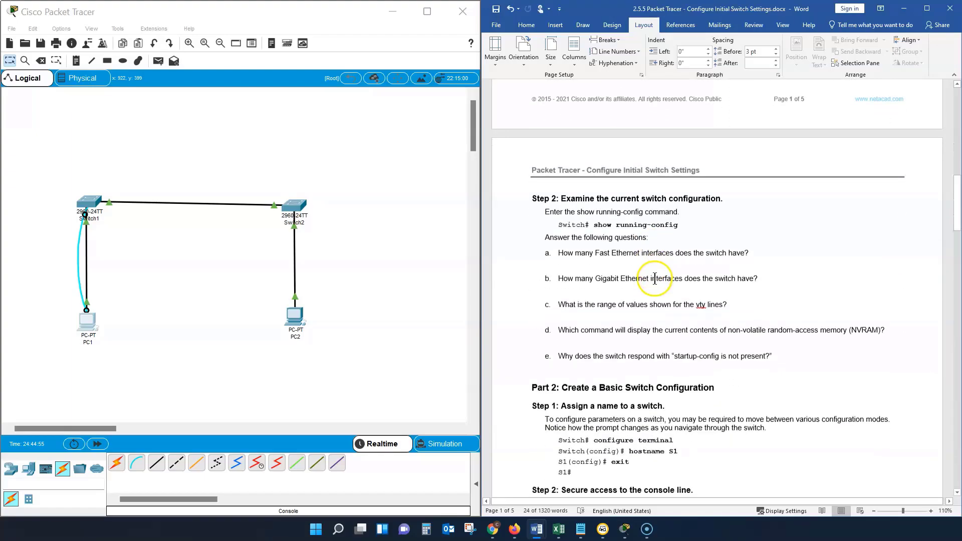
scroll(651, 280, "down", 20)
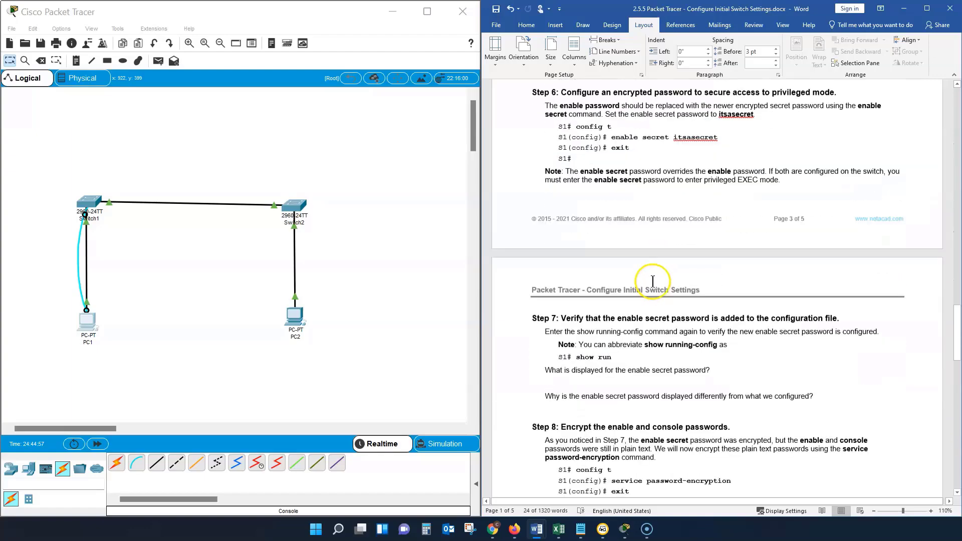
scroll(652, 290, "down", 10)
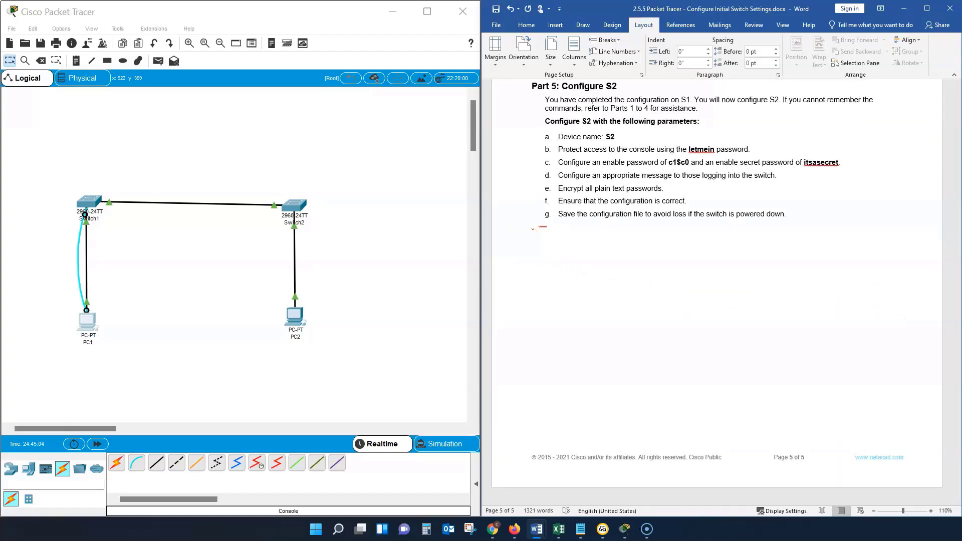
key("ctrl+v")
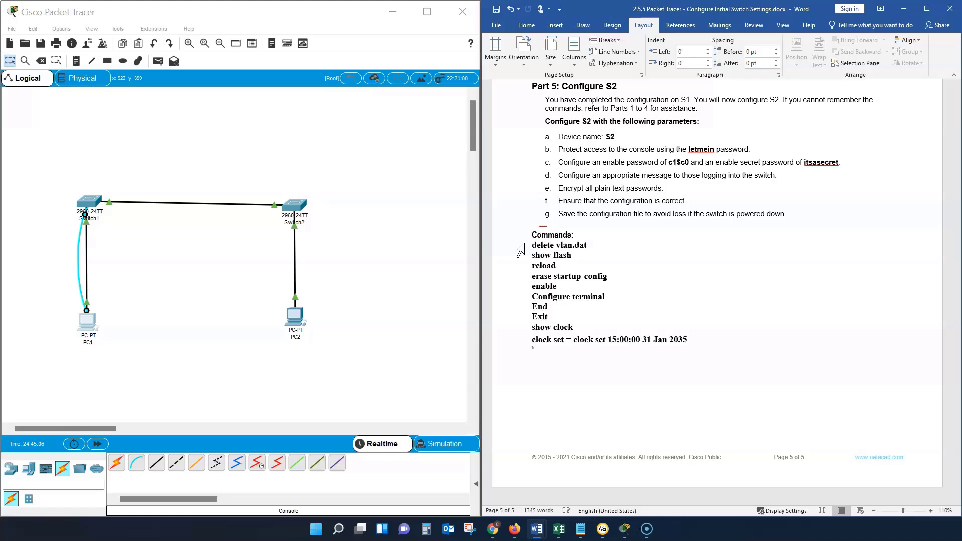
Step: Select the command text "copy running-config startup-config" in the Part 4 question about its shortest abbreviated version
scroll(596, 206, "up", 3)
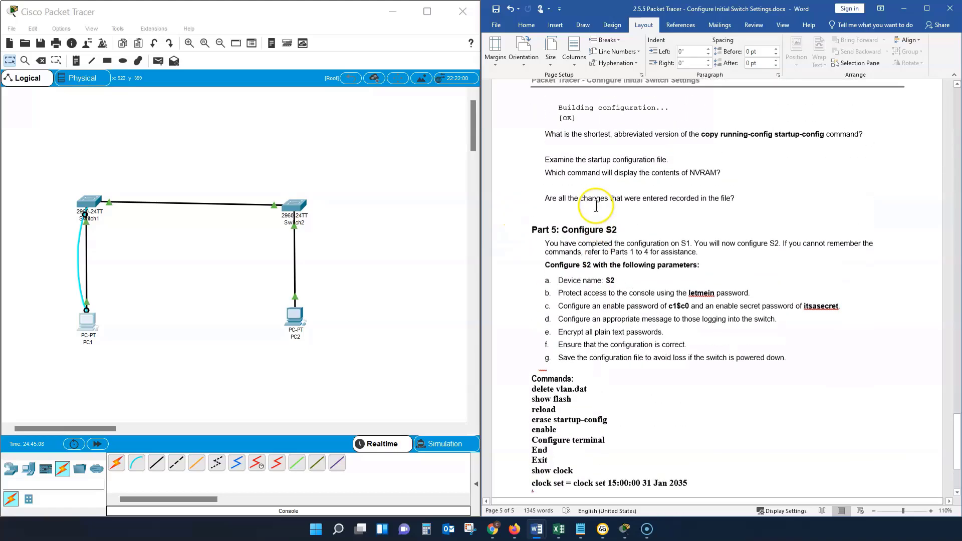
scroll(596, 205, "up", 2)
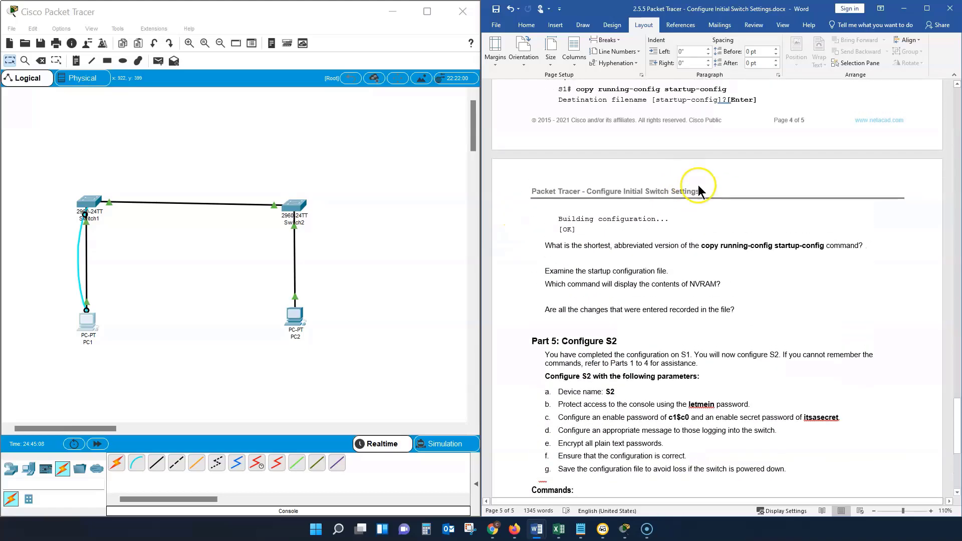
left_click_drag(742, 248, 824, 248)
left_click(735, 249)
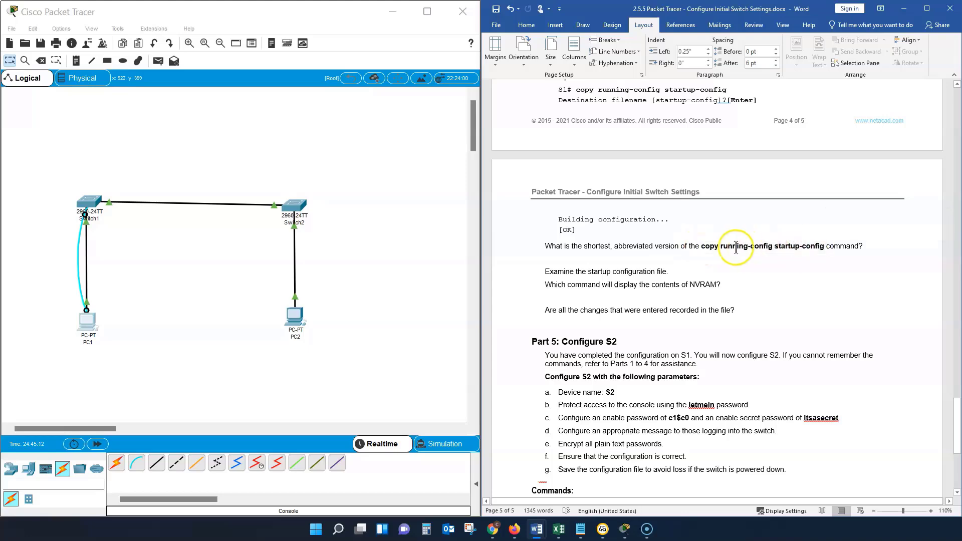
left_click_drag(701, 246, 824, 246)
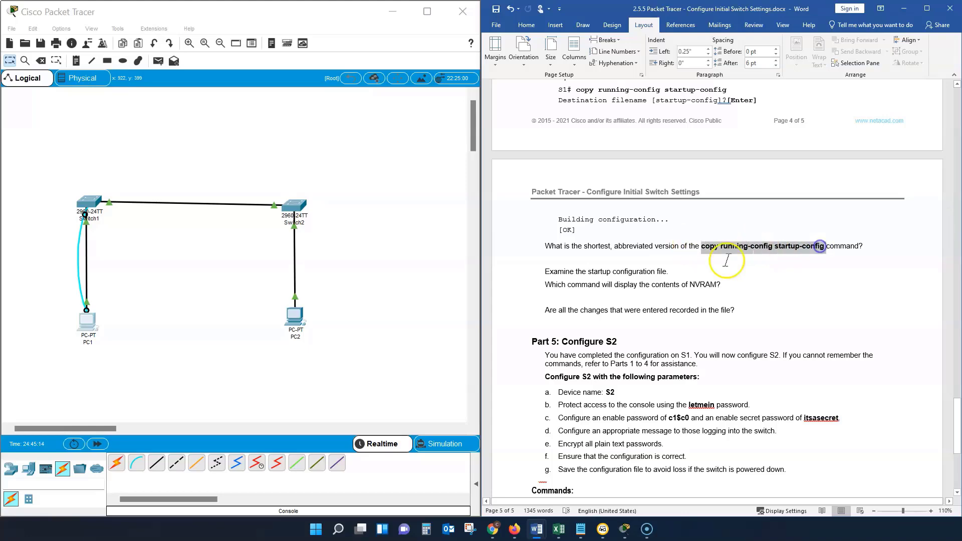
scroll(726, 260, "down", 6)
scroll(695, 245, "up", 5)
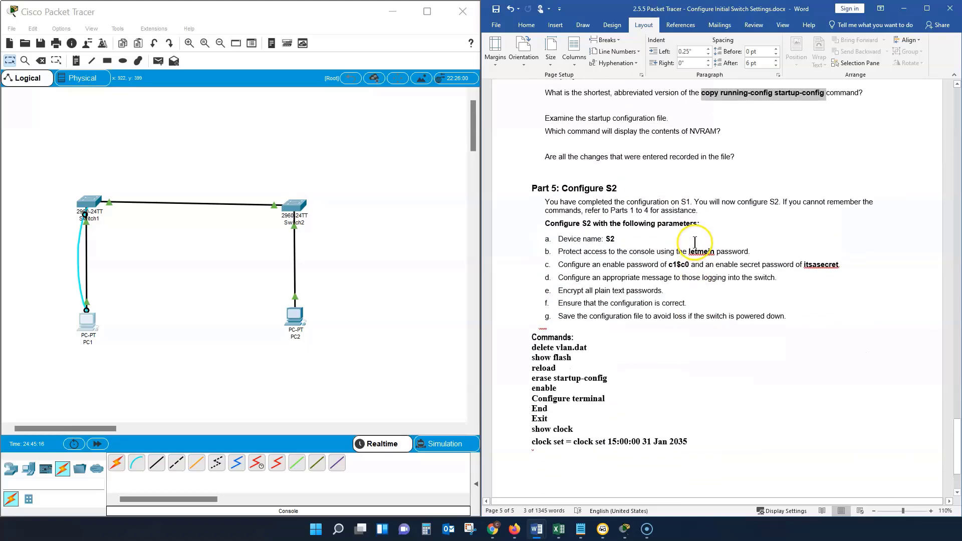